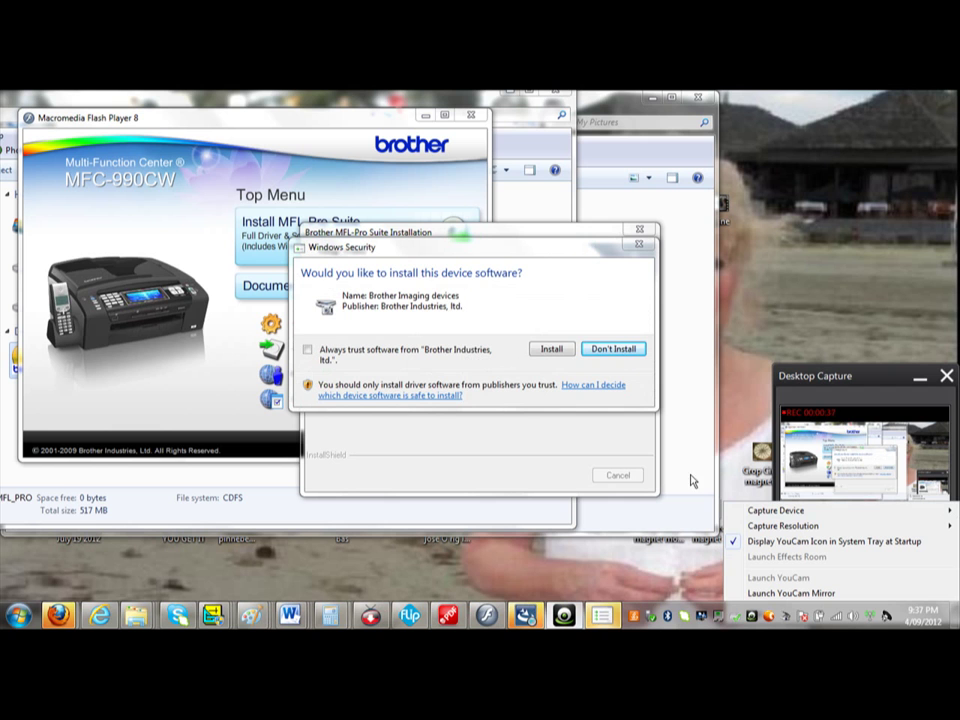
# - Always trust software from Brother Industries and install the device driver
pyautogui.click(308, 350)
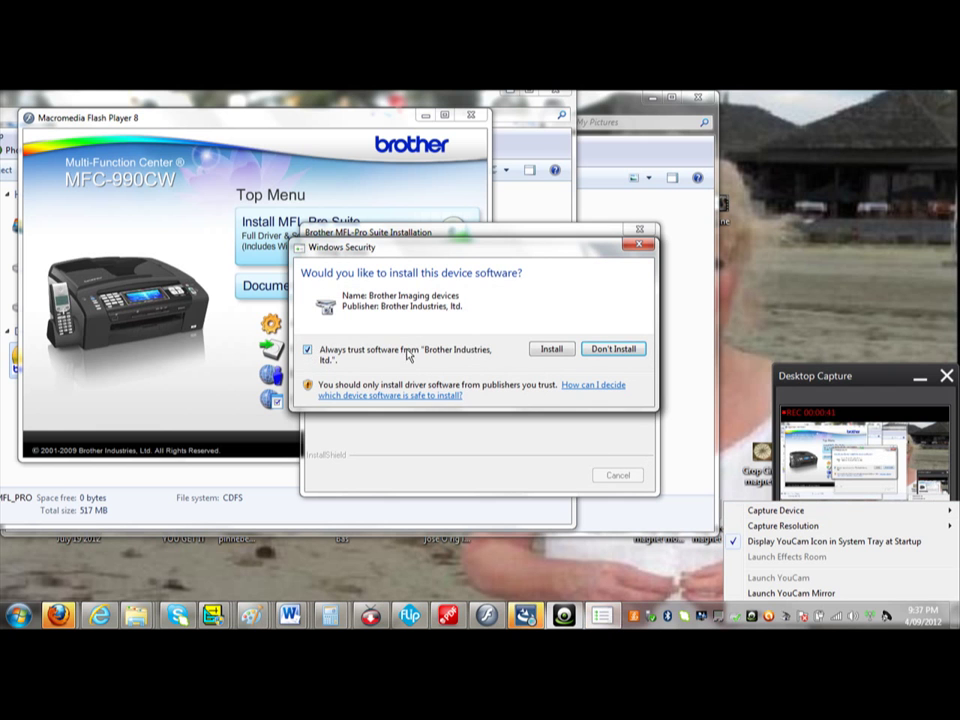
pyautogui.click(552, 349)
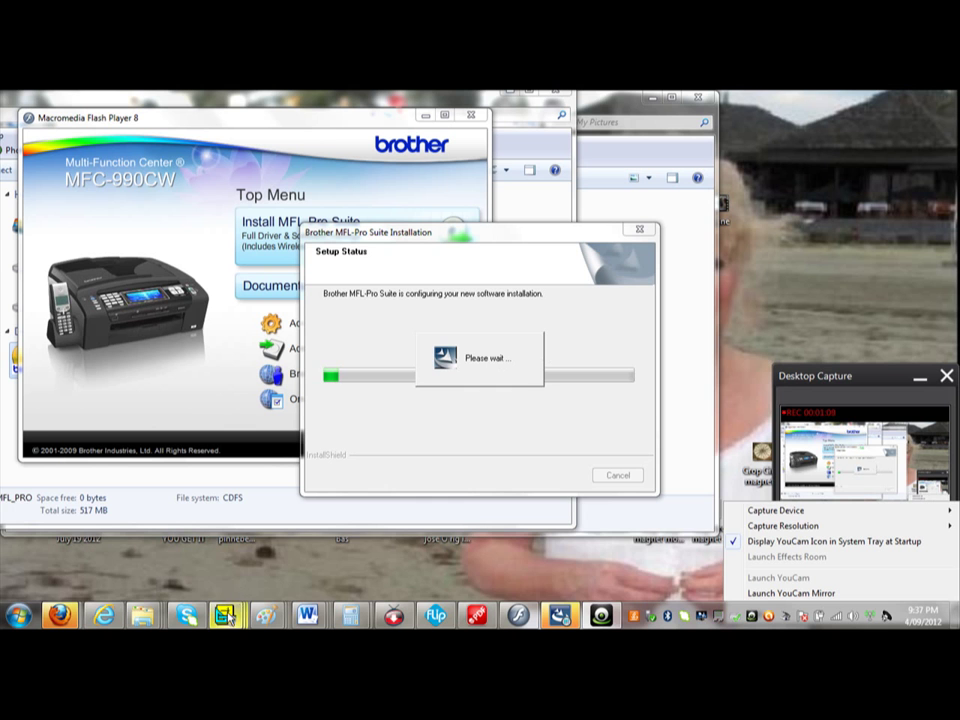
# - Bring the 4 Aug 2012.ems magnetic motor drawing with its four acrylic plates to the front
pyautogui.moveTo(226, 615)
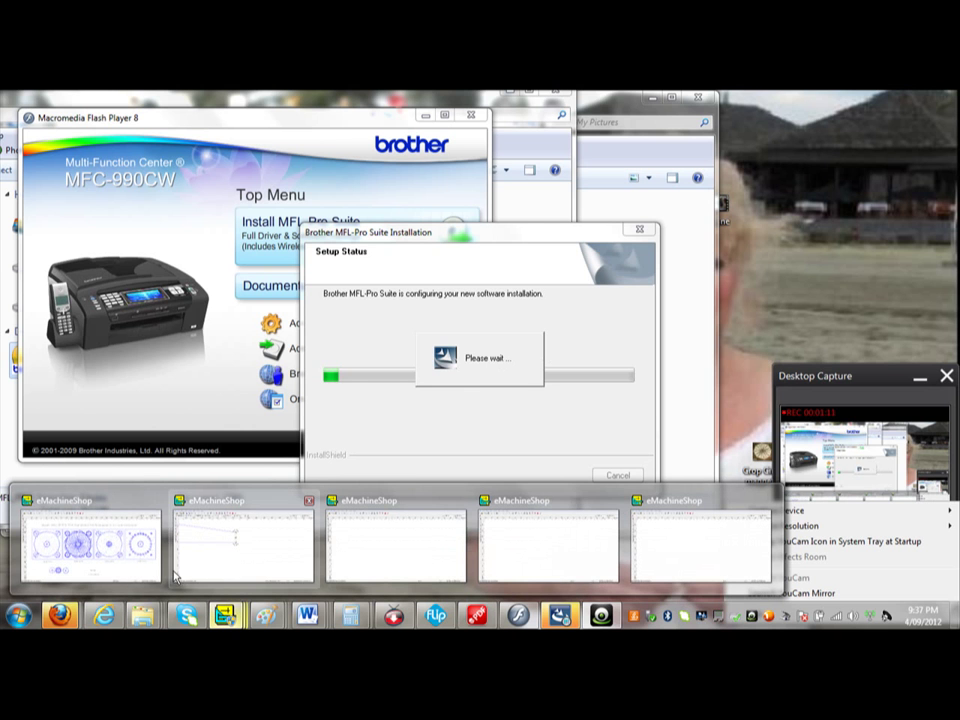
pyautogui.moveTo(160, 568)
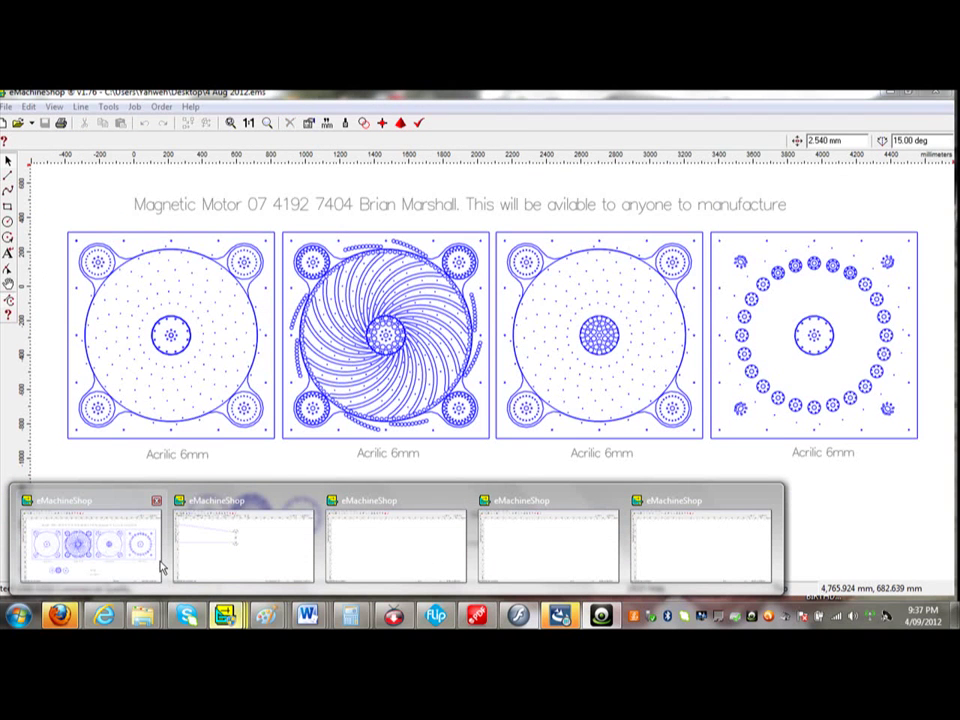
pyautogui.click(160, 558)
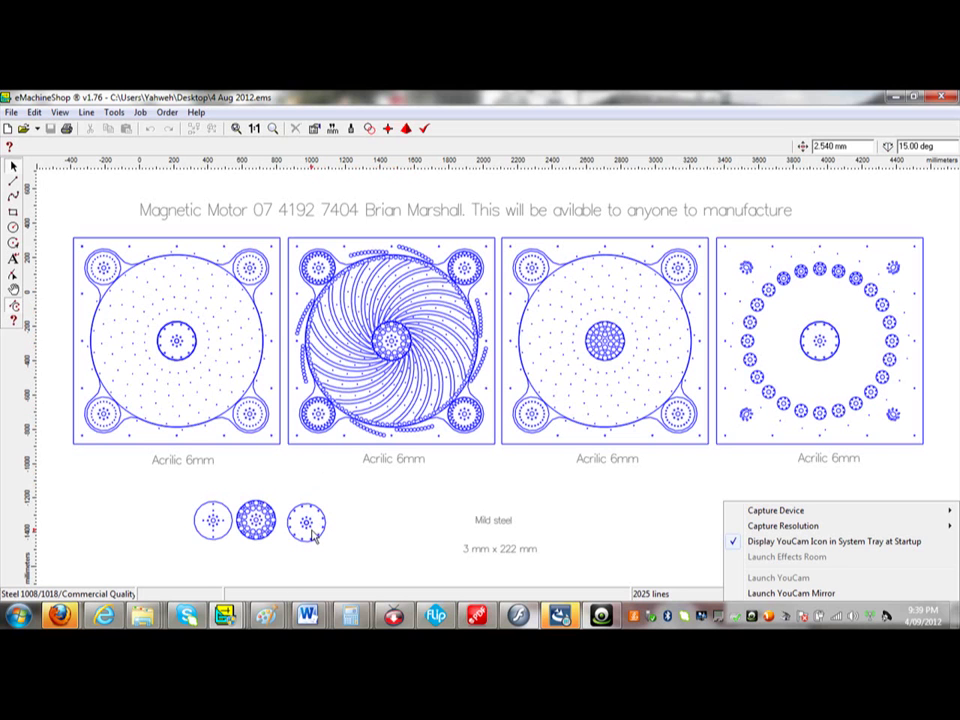
pyautogui.moveTo(268, 620)
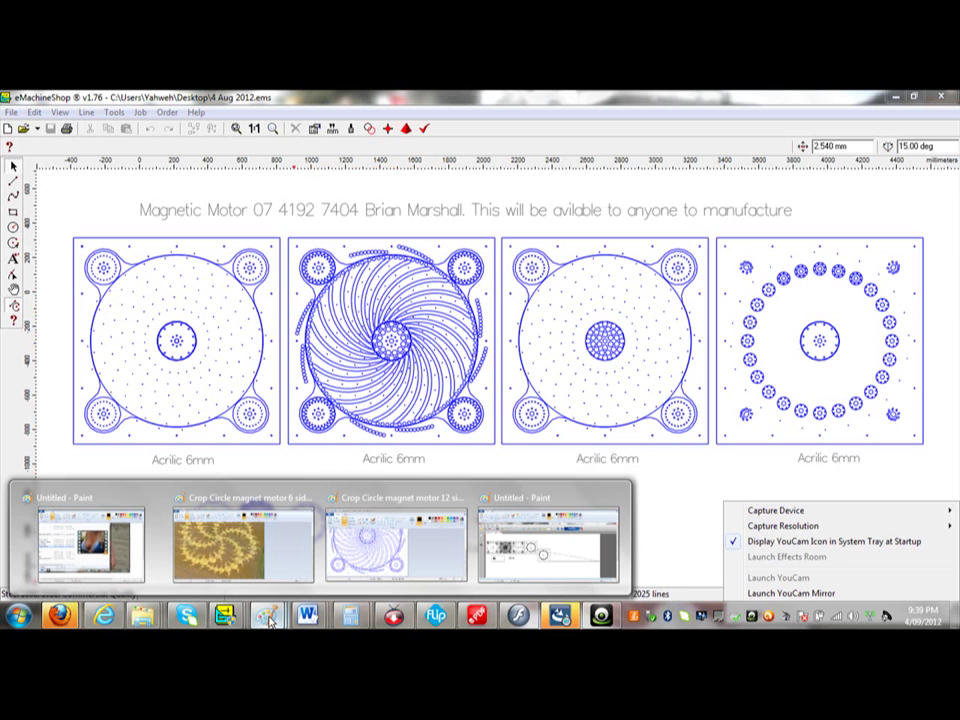
# - Bring up the Paint window with the AC Laser-1 plate layout and end the line at the first plate's corner
pyautogui.click(542, 552)
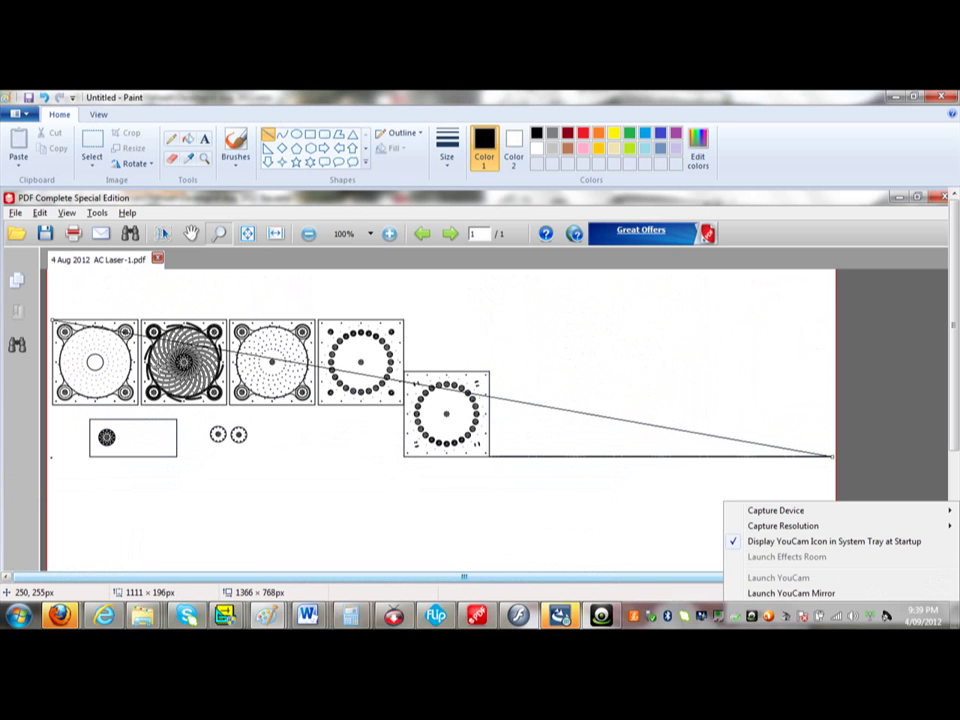
pyautogui.moveTo(56, 320); pyautogui.dragTo(54, 320)
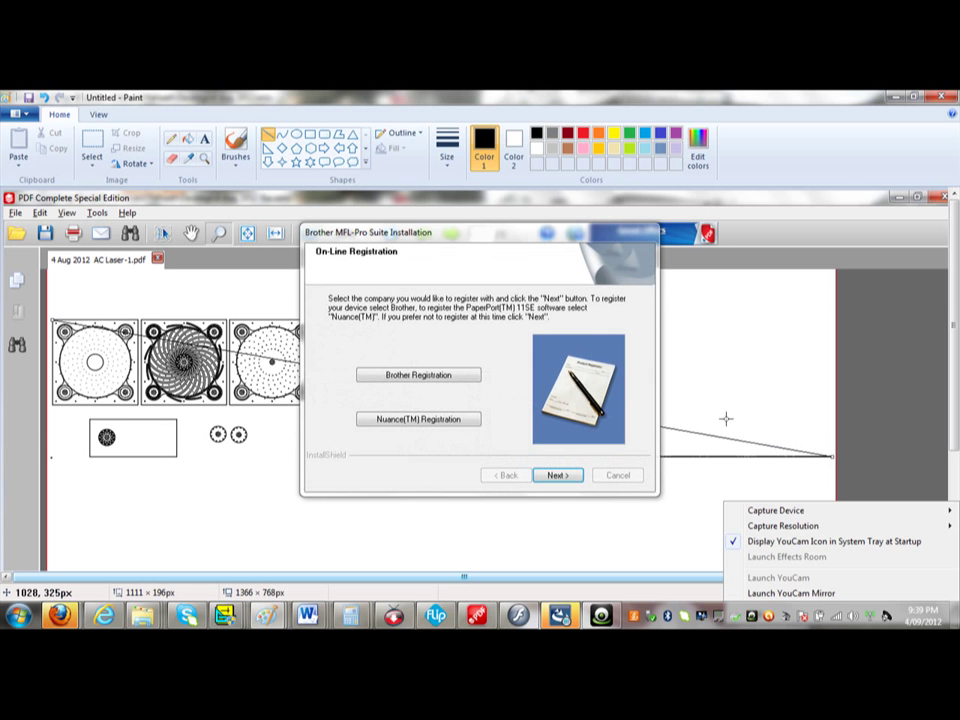
# - Skip on-line registration and finish the Brother installation, choosing to restart later
pyautogui.click(559, 476)
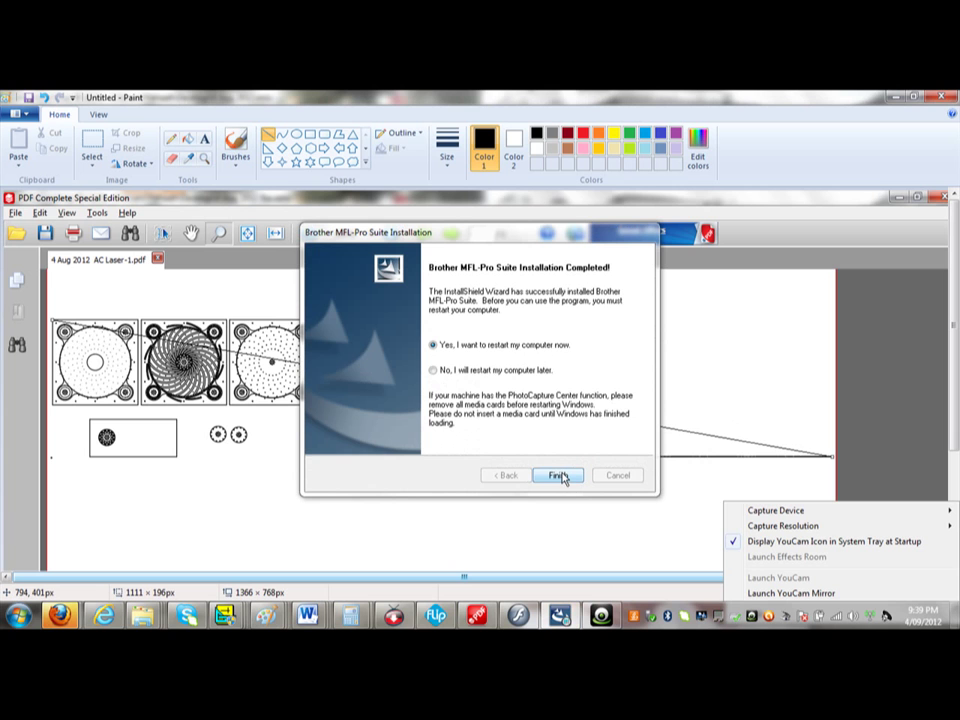
pyautogui.click(434, 371)
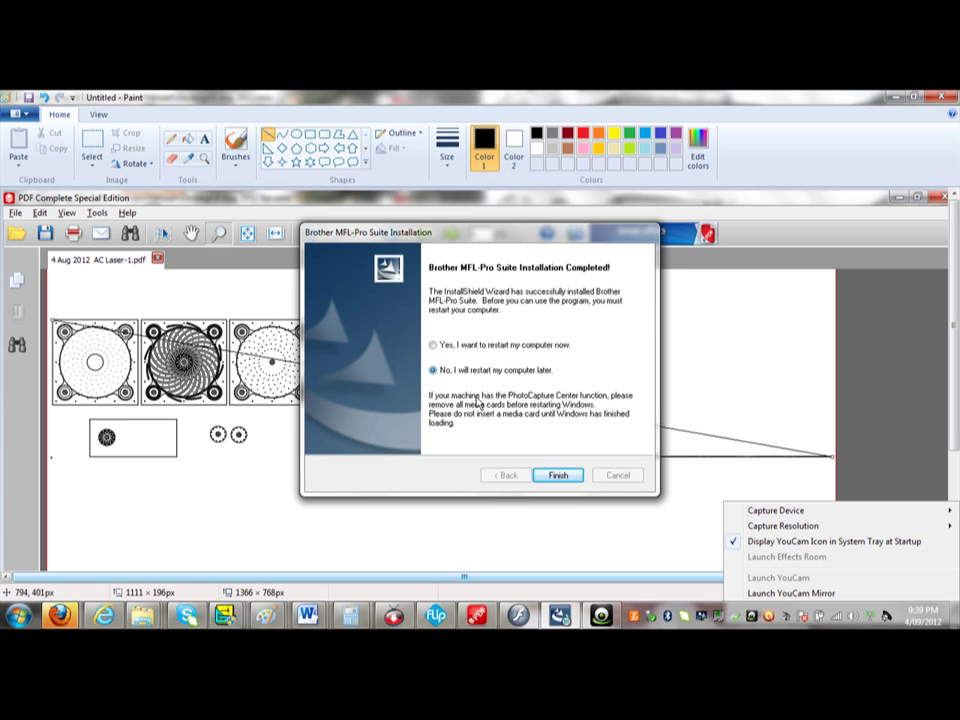
pyautogui.click(557, 473)
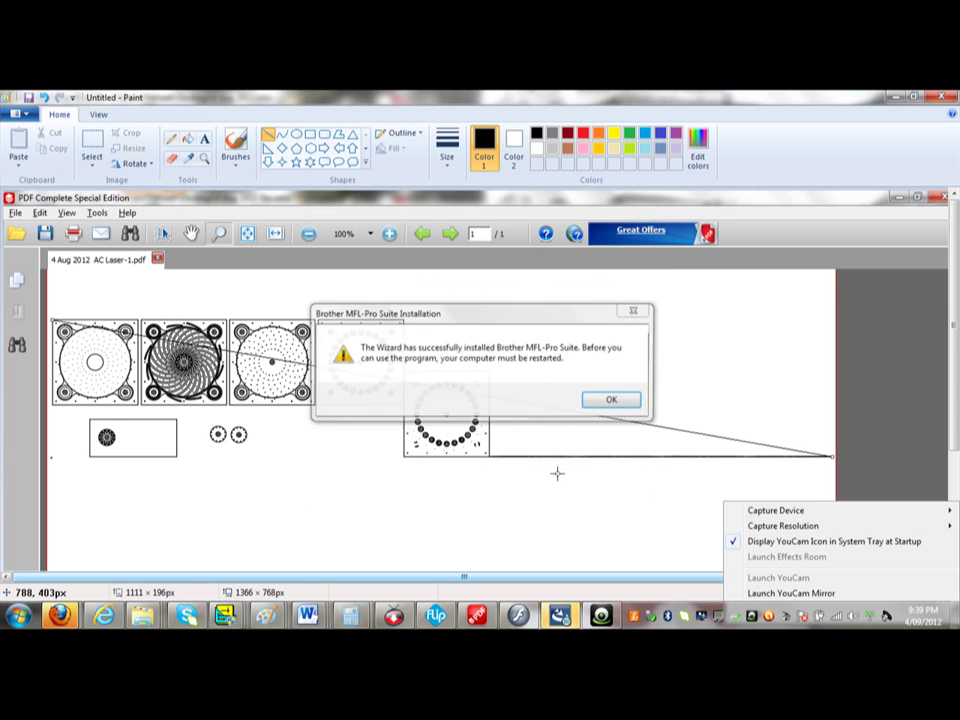
# - Acknowledge the restart notice and minimize Paint to reveal the eMachineShop plate drawing
pyautogui.click(613, 401)
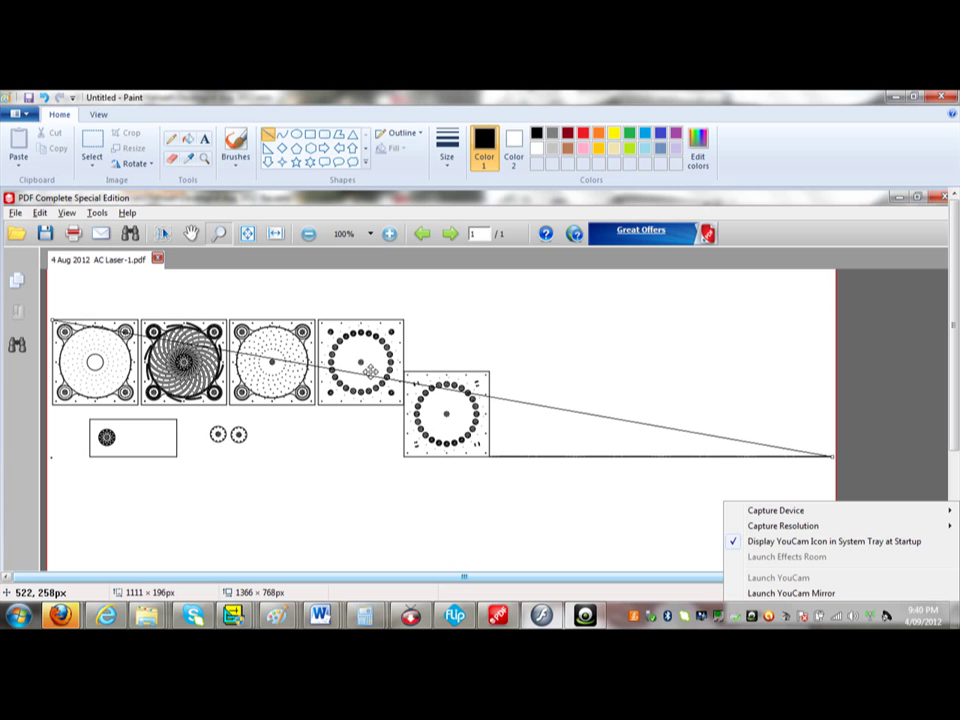
pyautogui.click(891, 101)
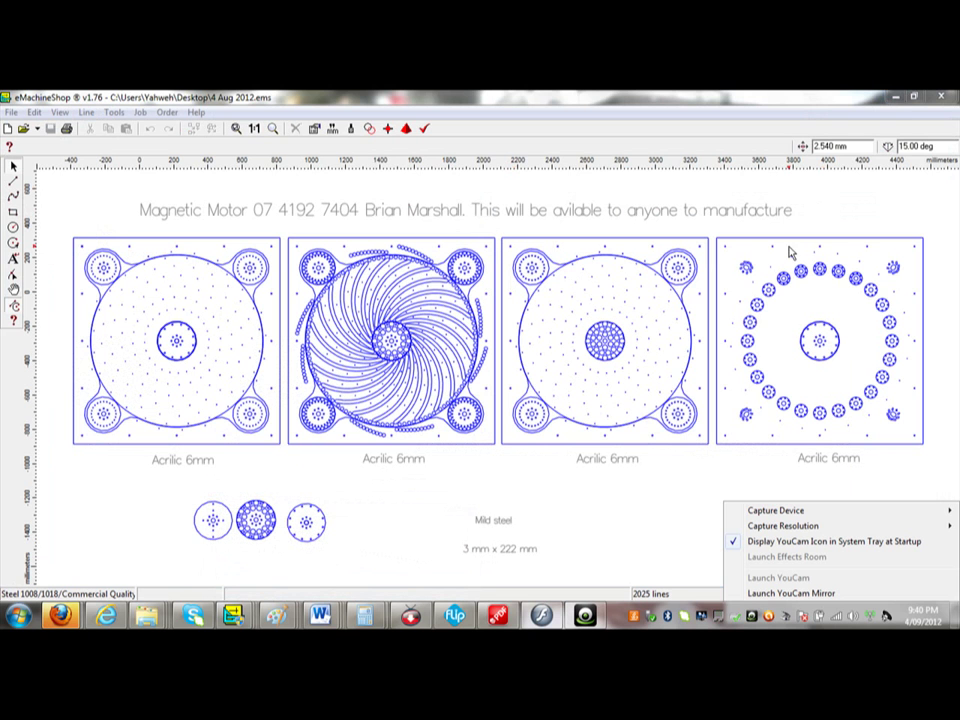
# - Minimize the eMachineShop, Brother installer and Computer windows
pyautogui.click(896, 99)
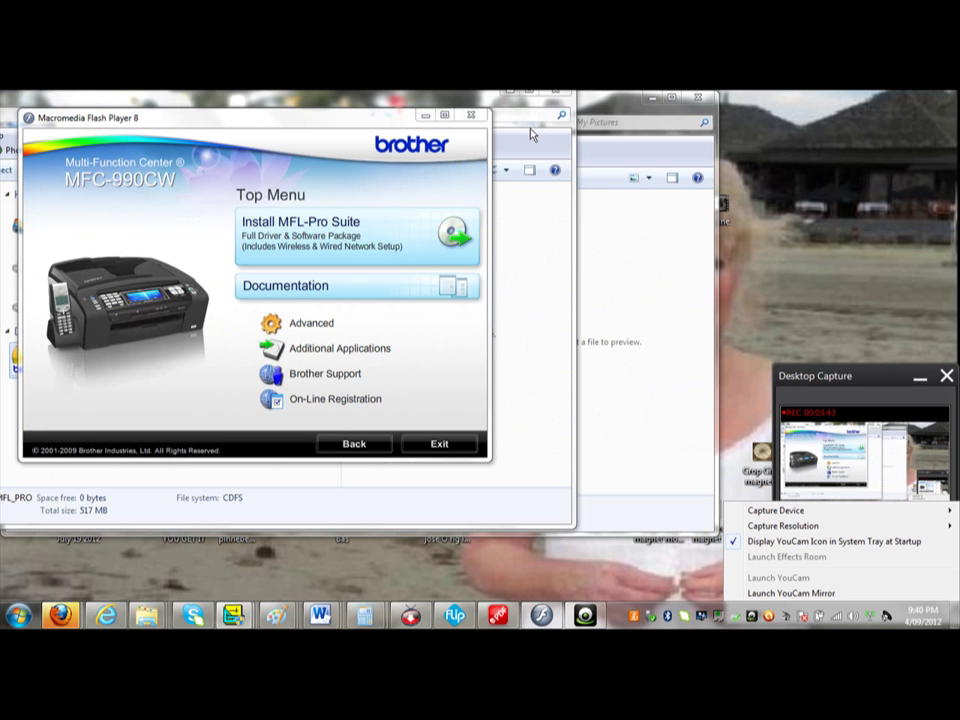
pyautogui.click(425, 117)
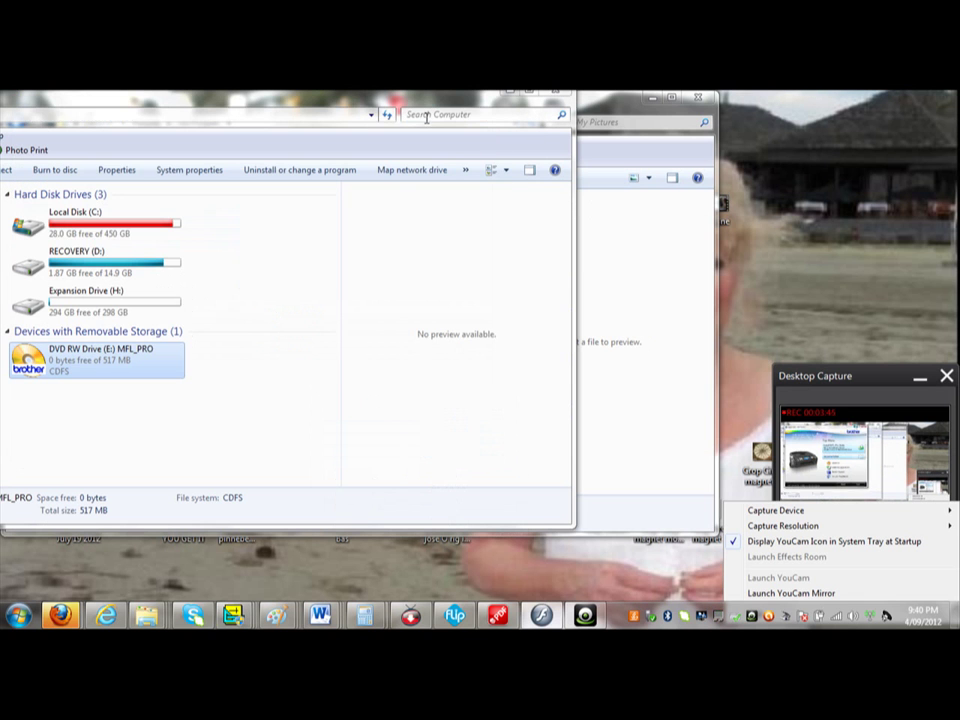
pyautogui.click(508, 95)
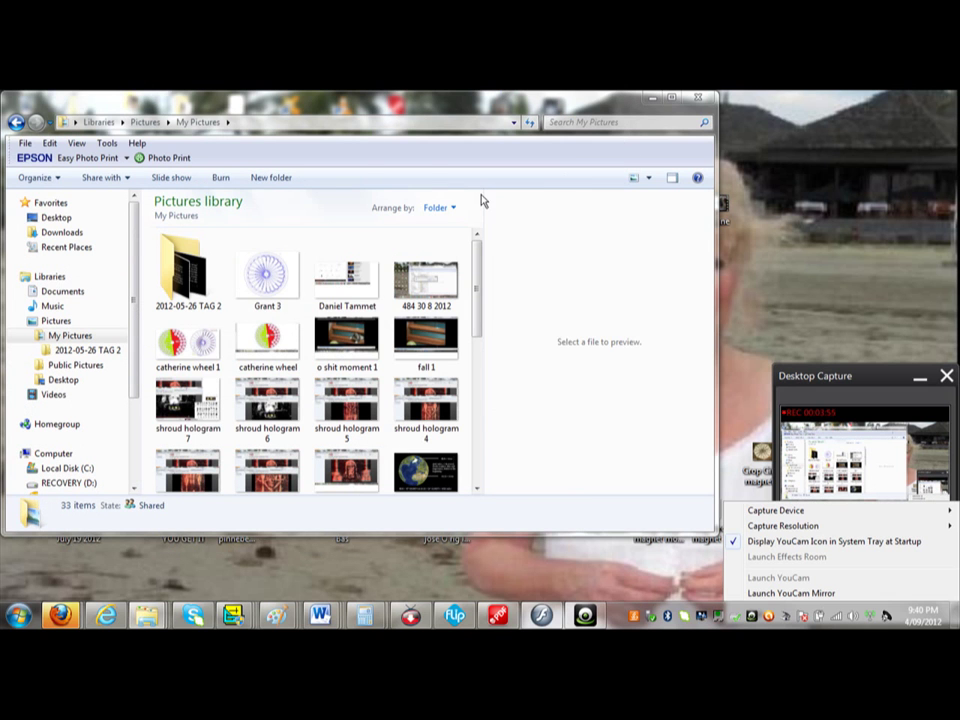
# - Preview the Grant 3 image, then minimize Explorer and Photo Gallery to show the desktop
pyautogui.click(275, 275)
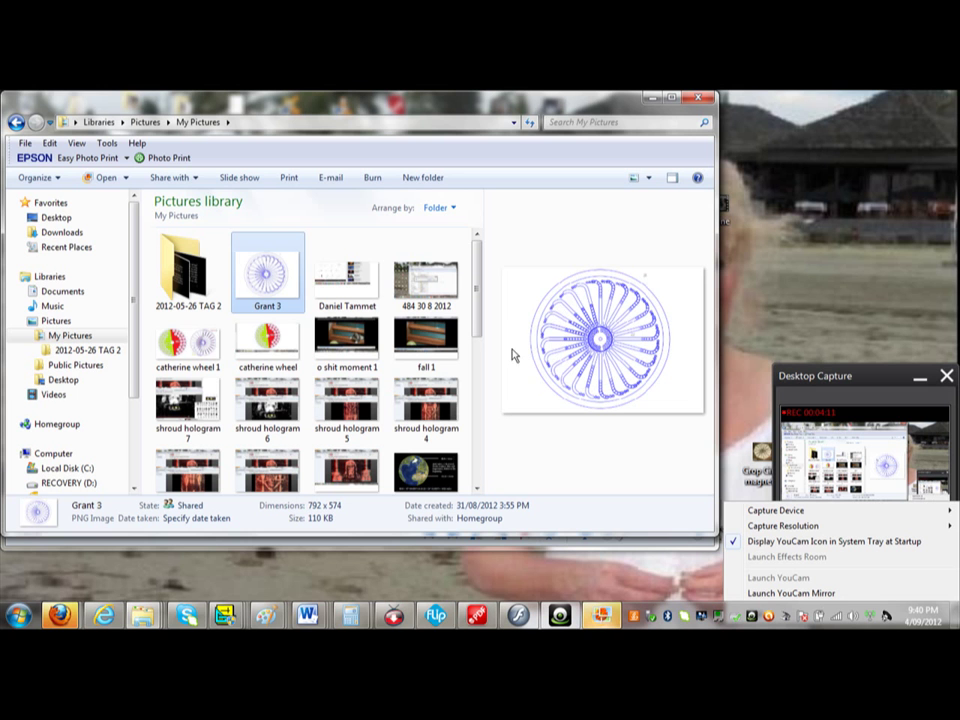
pyautogui.click(650, 103)
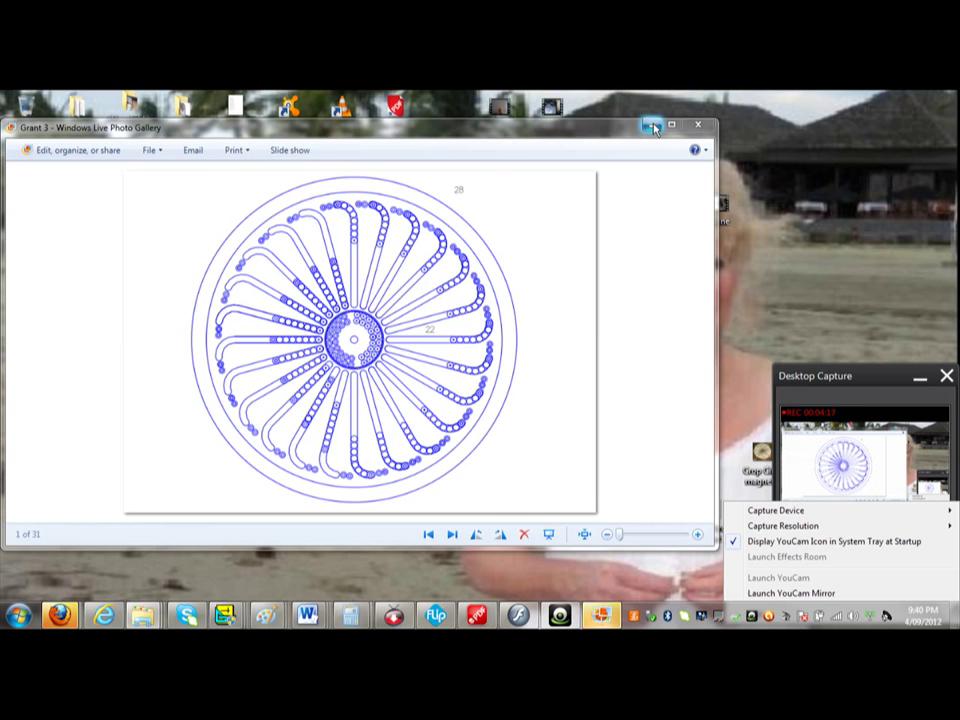
pyautogui.click(651, 125)
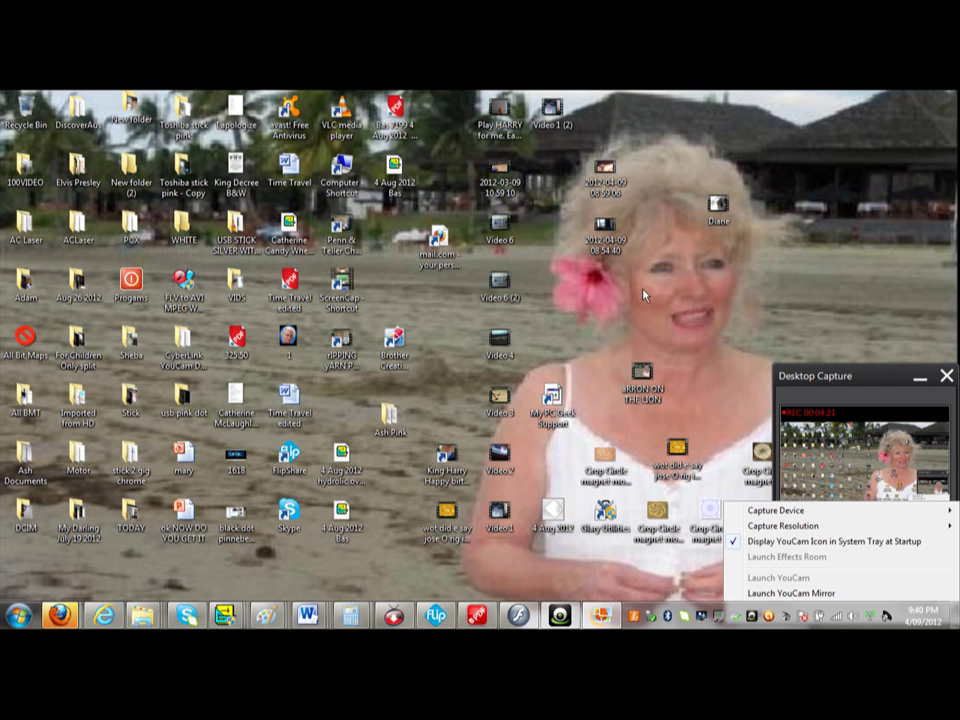
# - Open the desktop file '4 Aug 2012 hydrolic over air.ems' in eMachineShop, ready to zoom
pyautogui.click(348, 458)
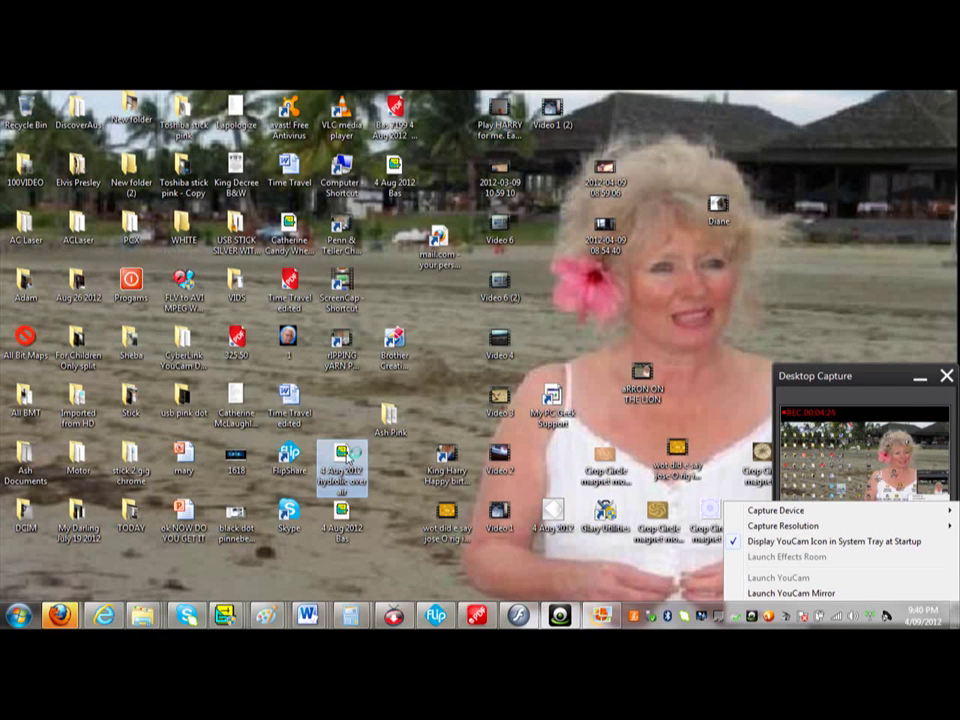
pyautogui.click(265, 366)
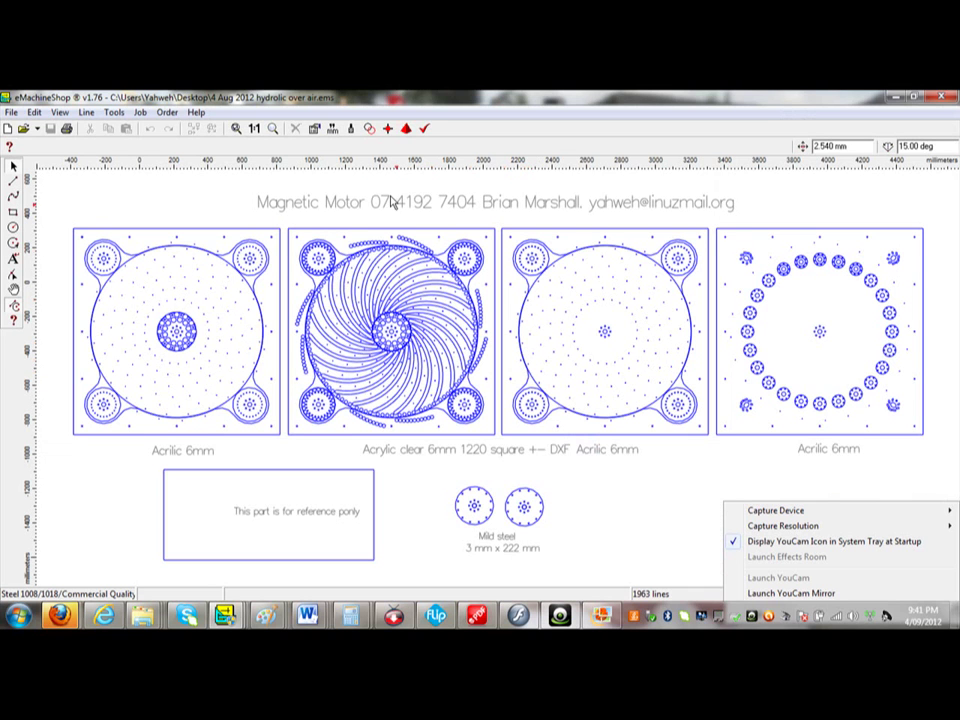
pyautogui.click(273, 130)
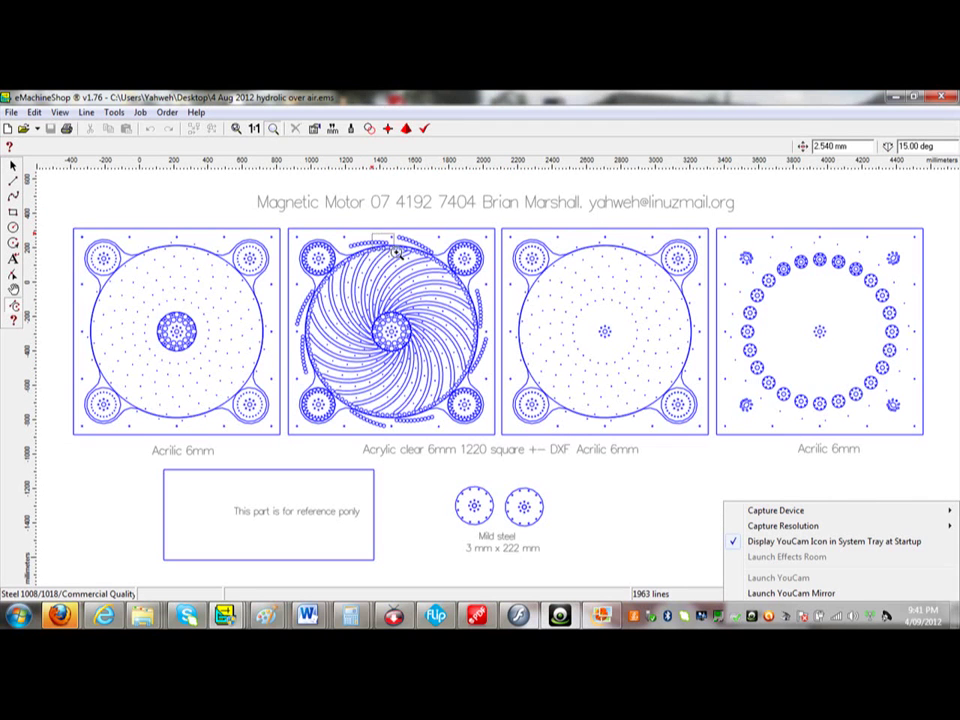
# - Zoom in on the magnet circles in the second plate's upper-rim slot for line drawing
pyautogui.click(417, 272)
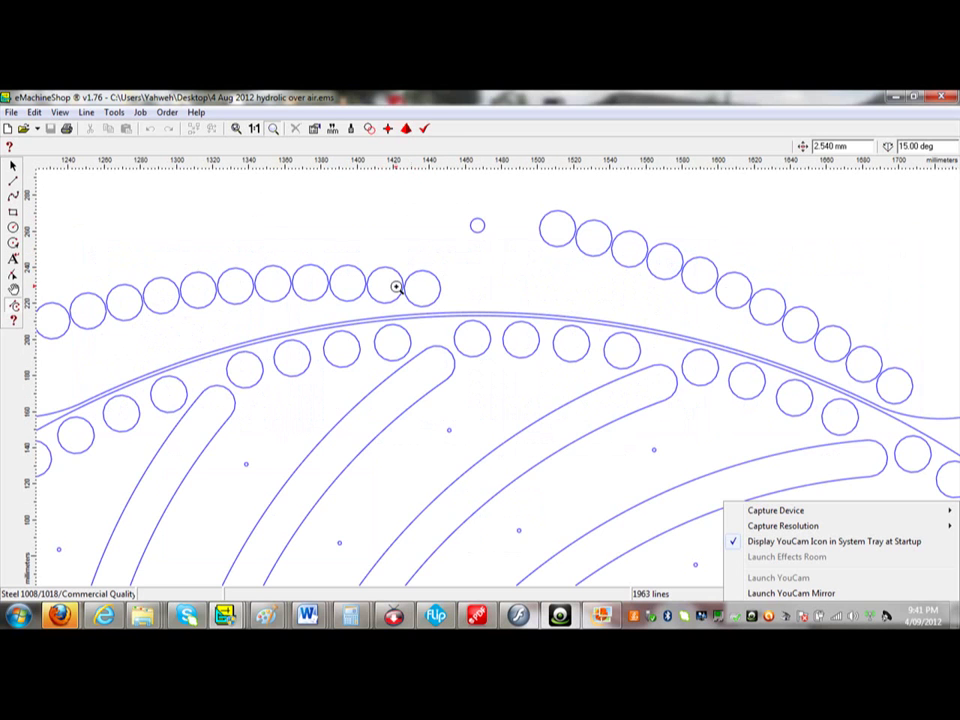
pyautogui.moveTo(387, 284)
pyautogui.mouseDown()
pyautogui.moveTo(454, 326)
pyautogui.moveTo(516, 384)
pyautogui.moveTo(571, 407)
pyautogui.mouseUp()
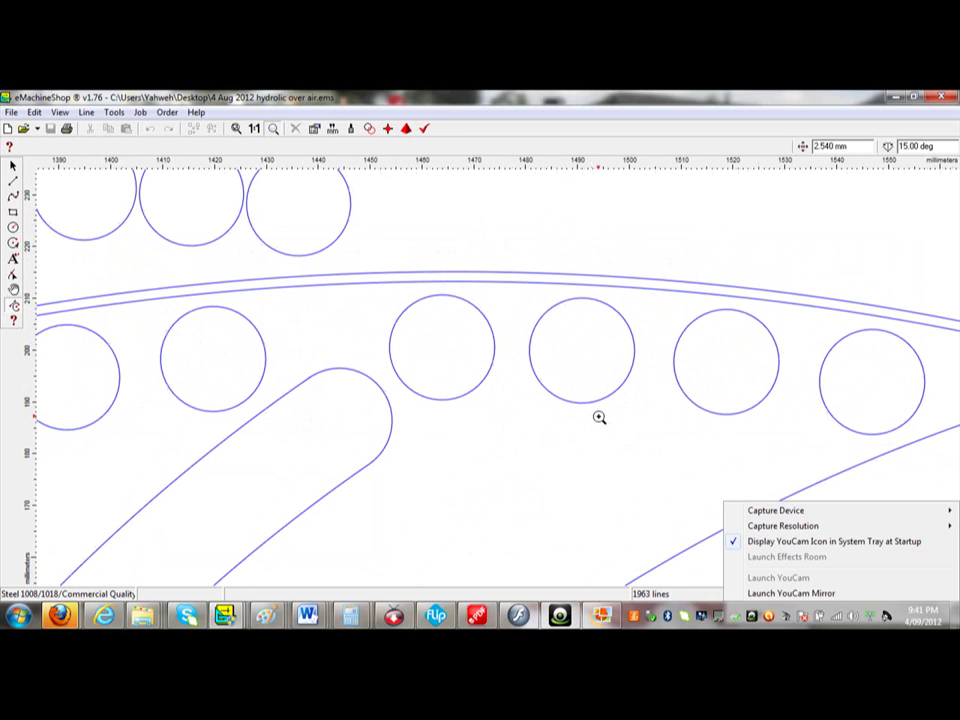
pyautogui.click(13, 182)
# - Complete the angled air line with a 6.189 mm hole below and a tiny rectangle on top
pyautogui.click(171, 547)
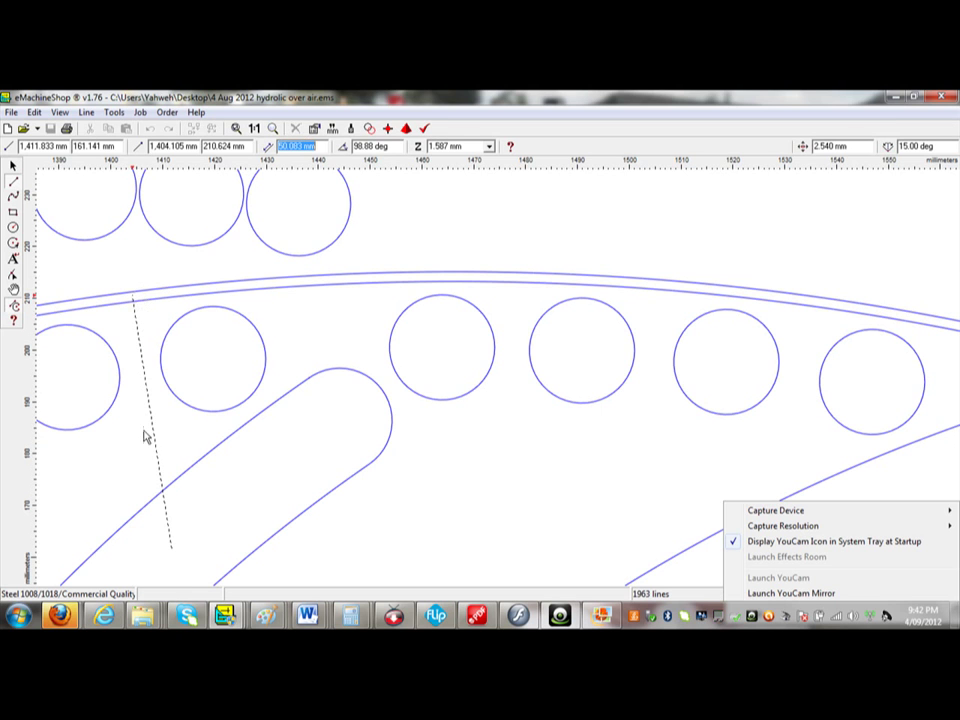
pyautogui.press('Return')
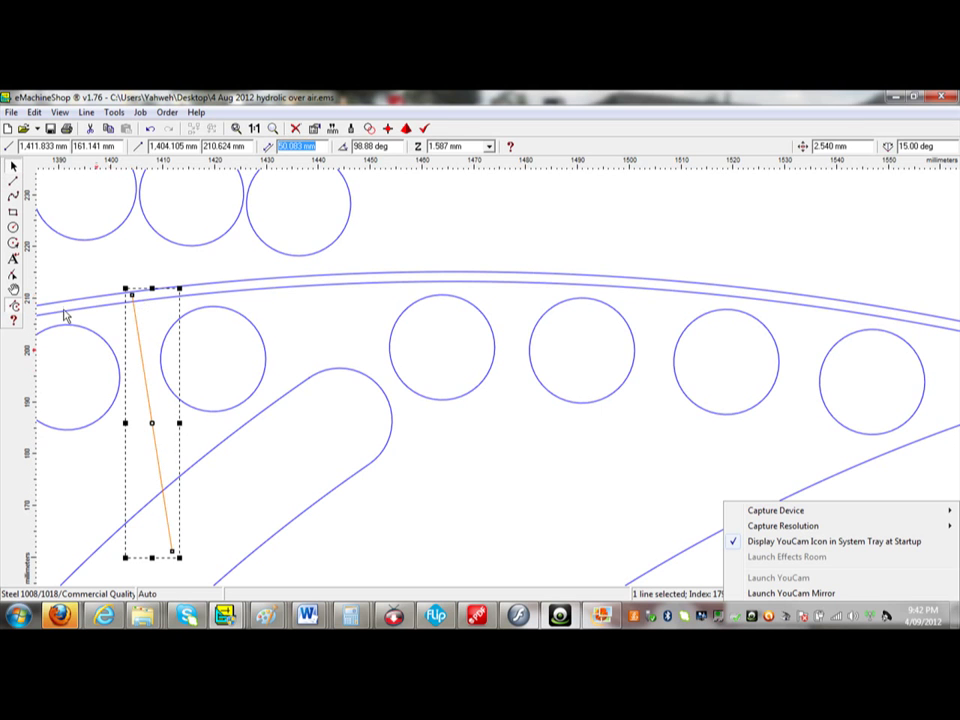
pyautogui.click(14, 230)
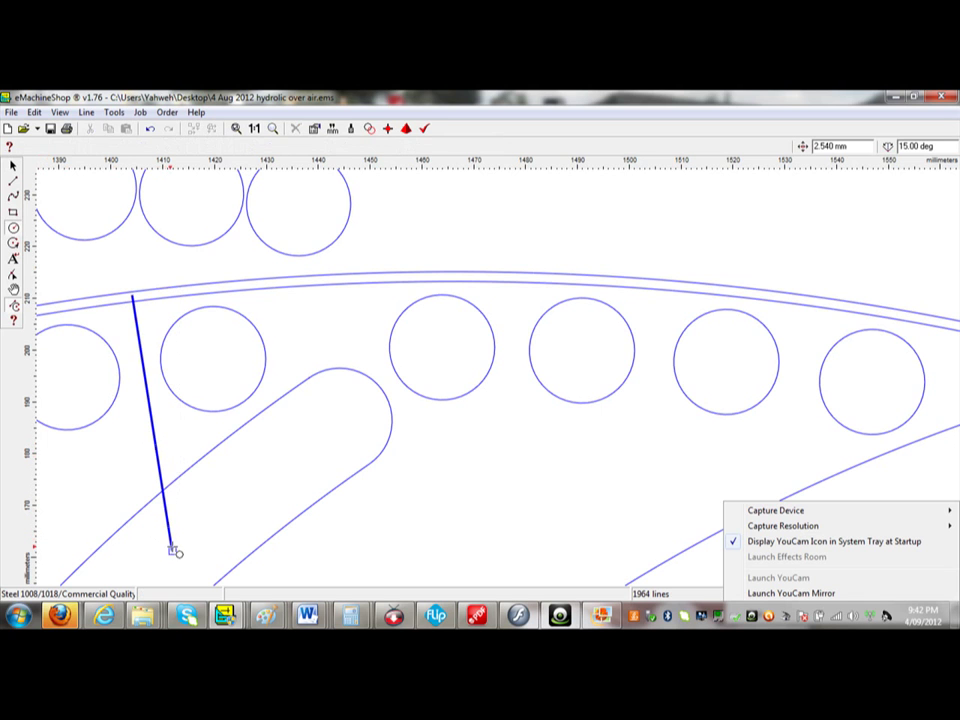
pyautogui.click(171, 549)
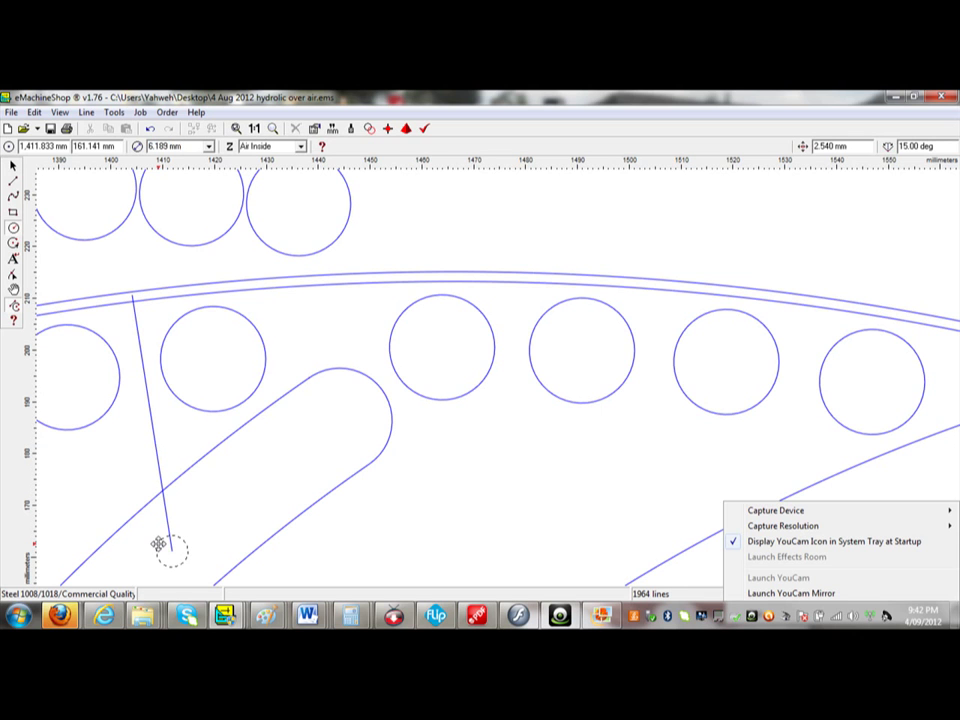
pyautogui.click(158, 545)
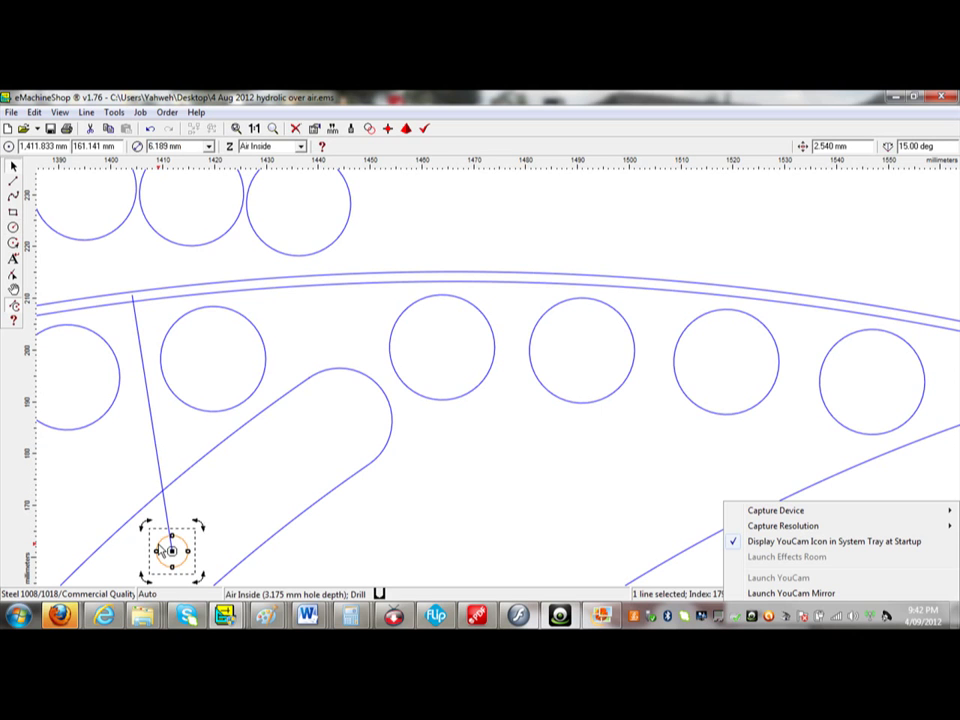
pyautogui.click(13, 214)
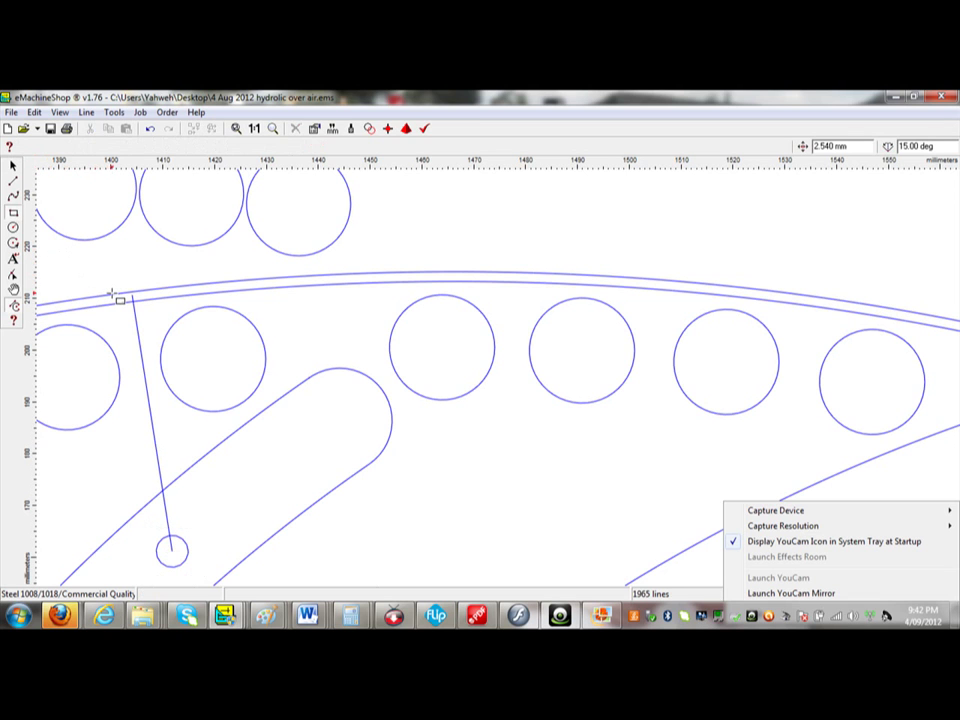
pyautogui.moveTo(113, 294); pyautogui.dragTo(108, 286)
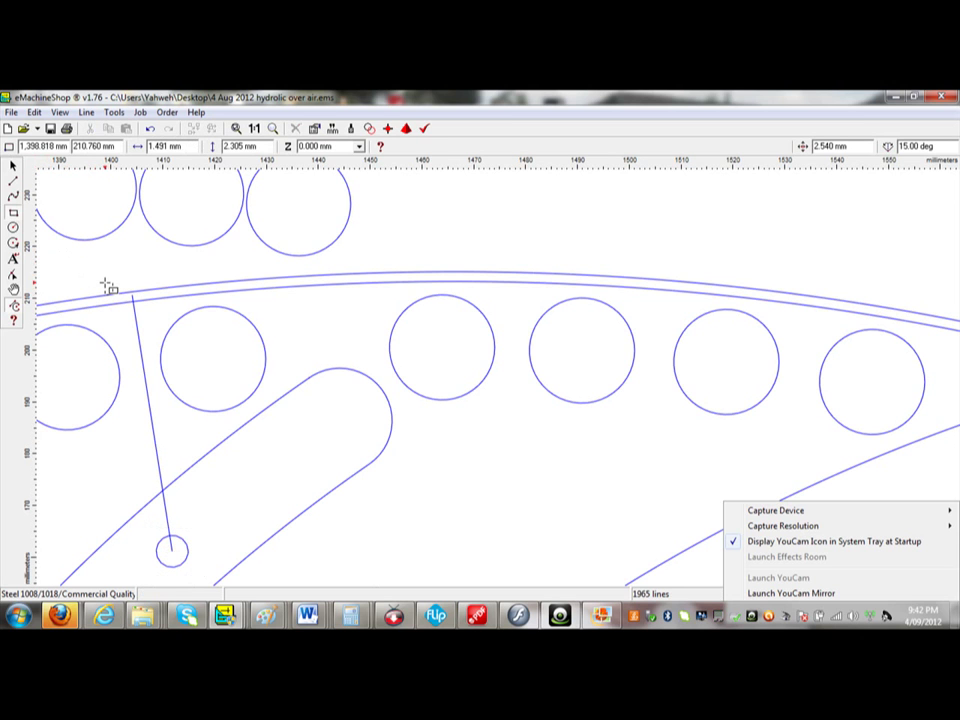
# - Stretch the tiny rectangle at the air line's top end to 1.600 × 2.374 mm
pyautogui.press('Escape')
pyautogui.click(108, 289)
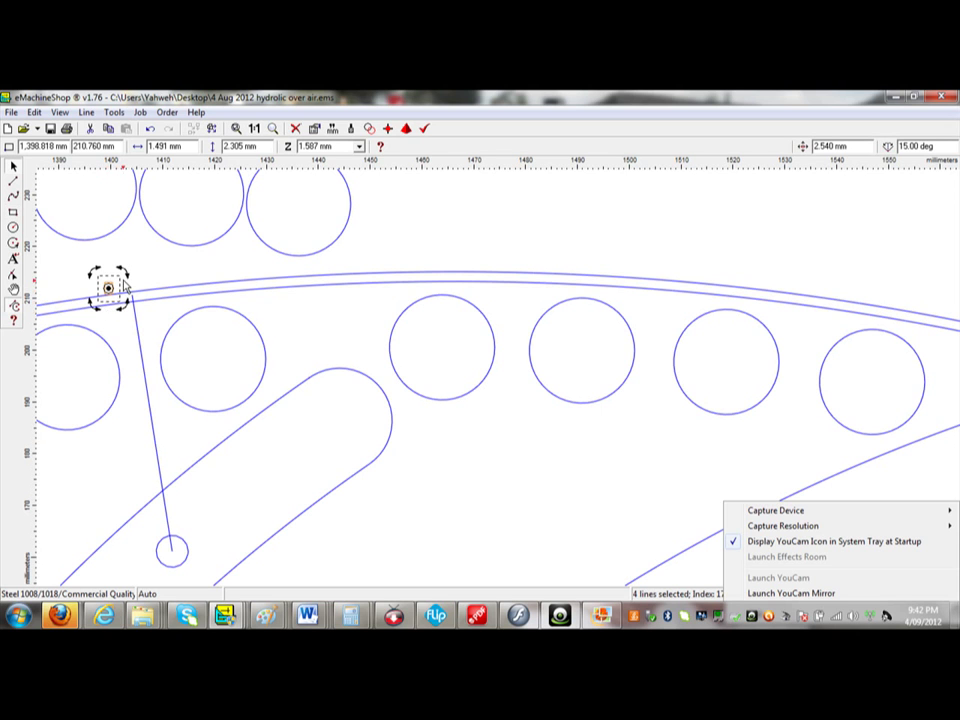
pyautogui.moveTo(124, 274); pyautogui.dragTo(122, 271)
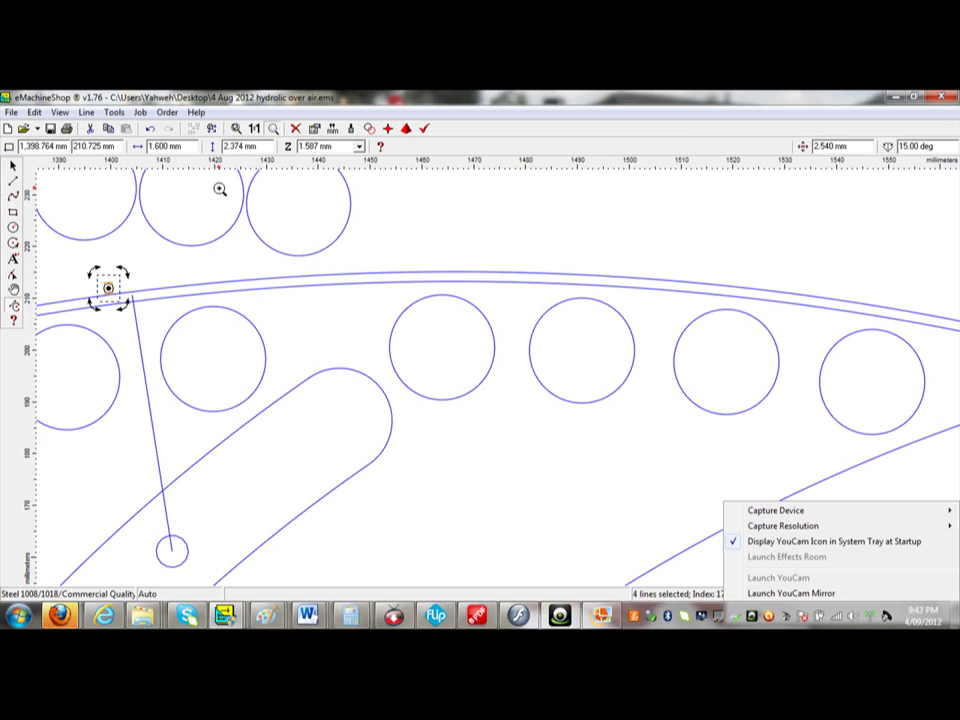
# - Zoom in on the tiny rectangle, rotate it to a tilt, and drag its corners onto the slot line
pyautogui.moveTo(81, 273); pyautogui.dragTo(144, 309)
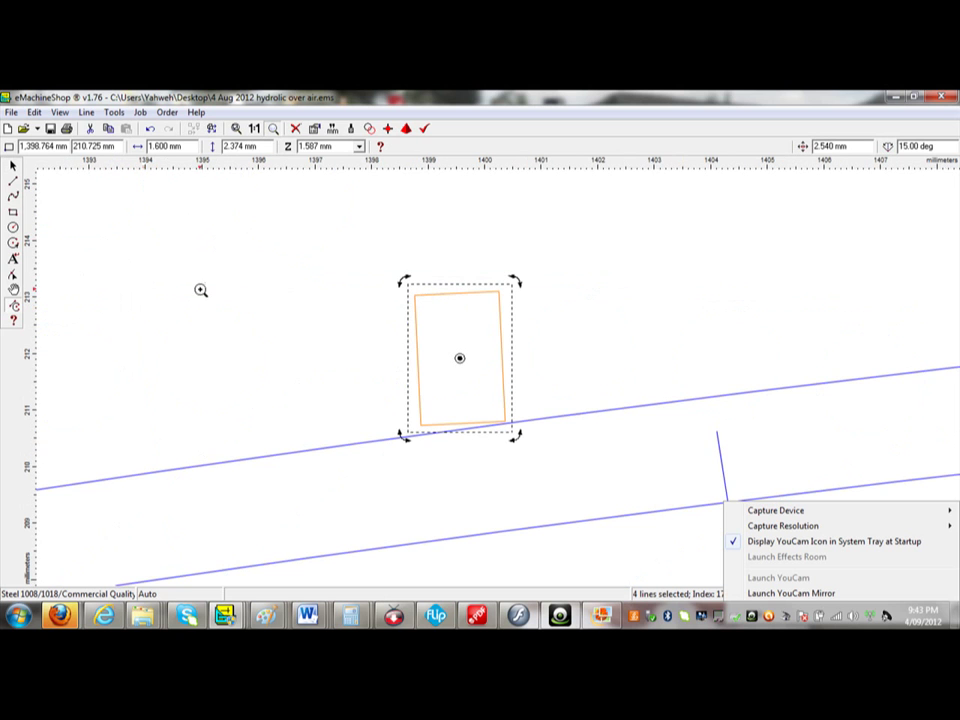
pyautogui.moveTo(323, 268); pyautogui.dragTo(580, 468)
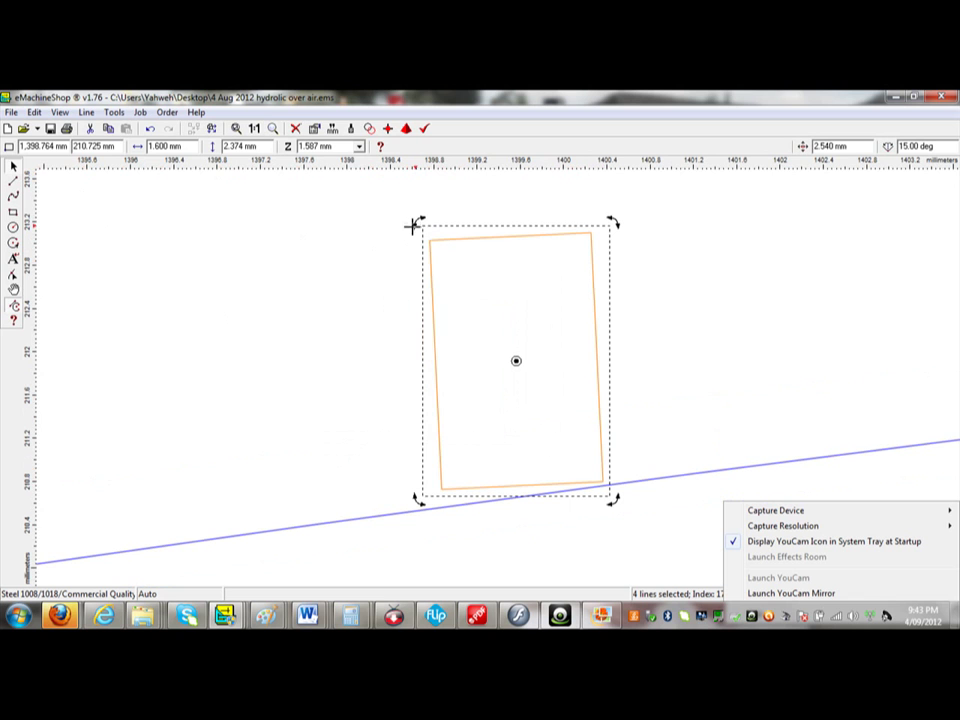
pyautogui.moveTo(411, 226); pyautogui.dragTo(386, 295)
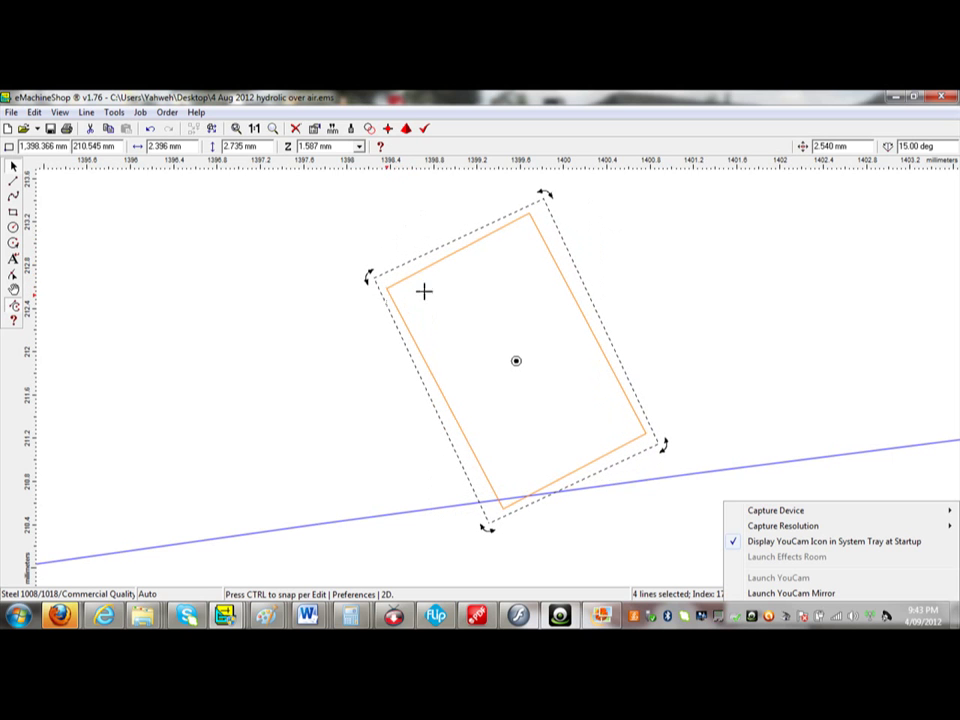
pyautogui.click(464, 260)
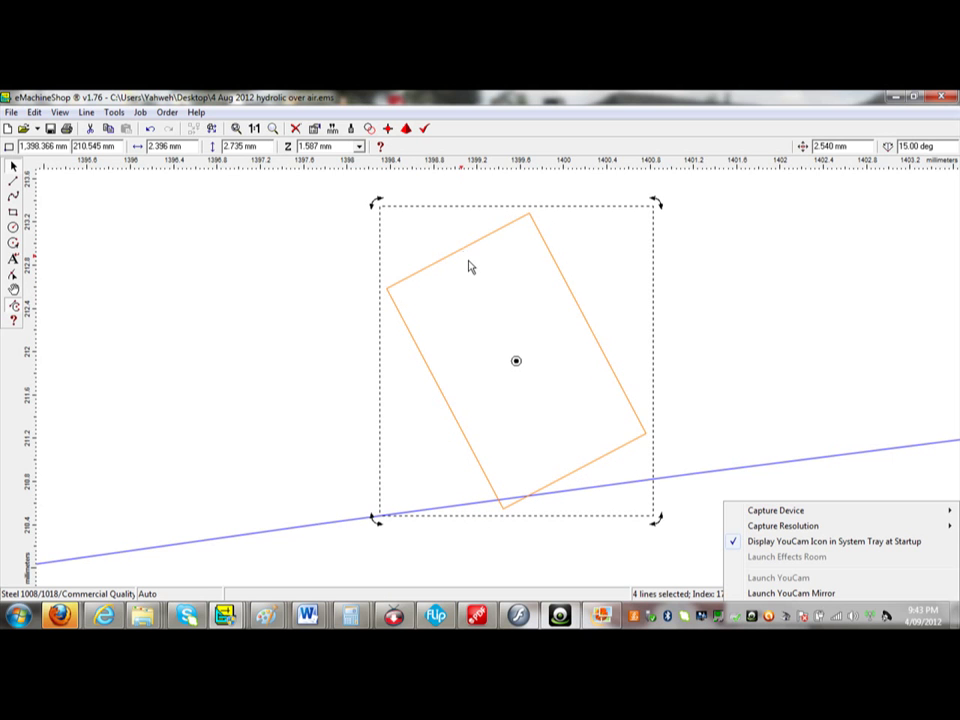
pyautogui.moveTo(469, 270); pyautogui.dragTo(478, 296)
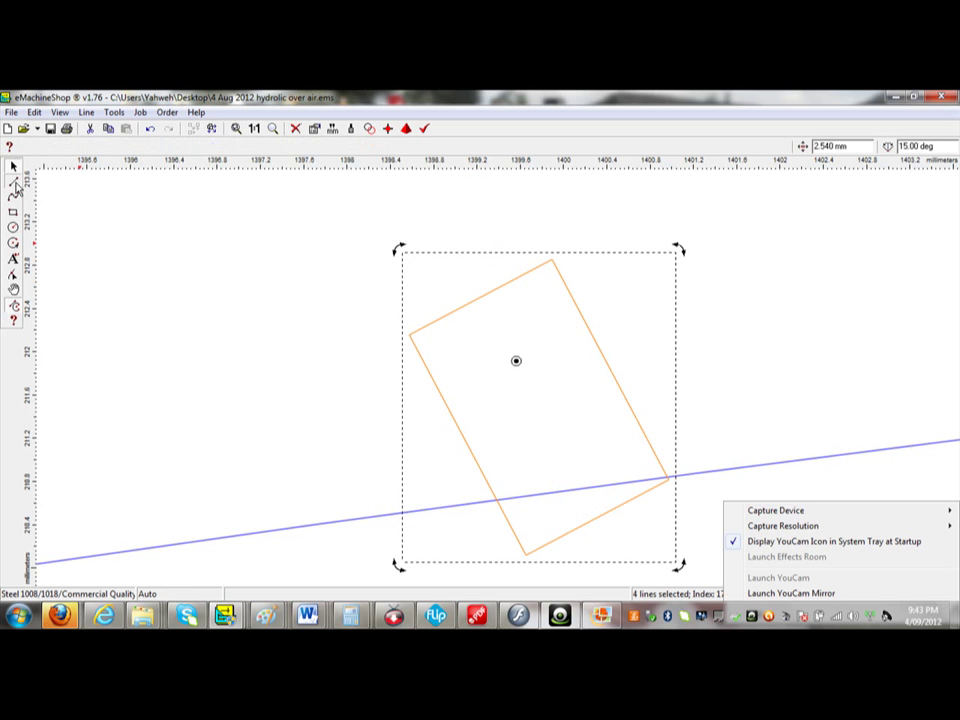
# - Draw two lines from the rectangle's upper-left corner to its intersections with the slot line
pyautogui.click(14, 184)
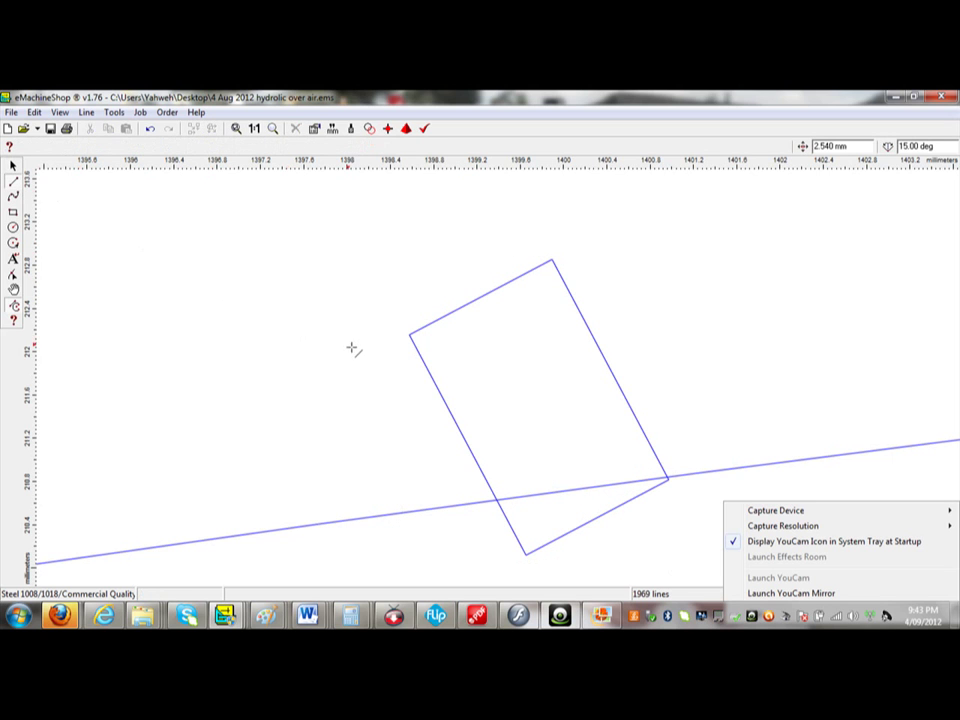
pyautogui.click(497, 499)
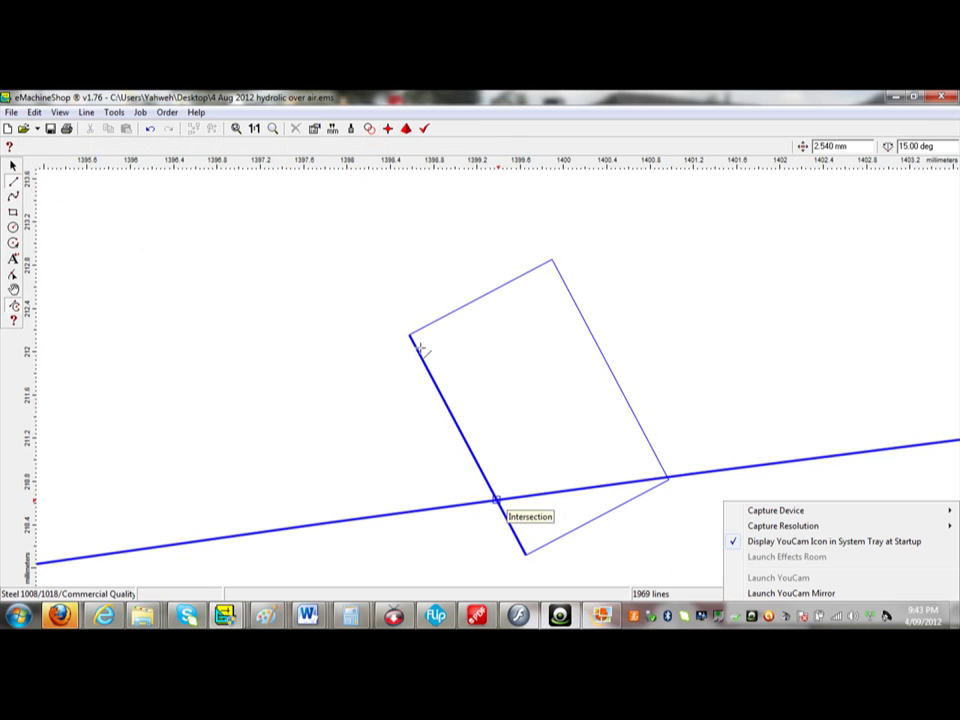
pyautogui.click(410, 336)
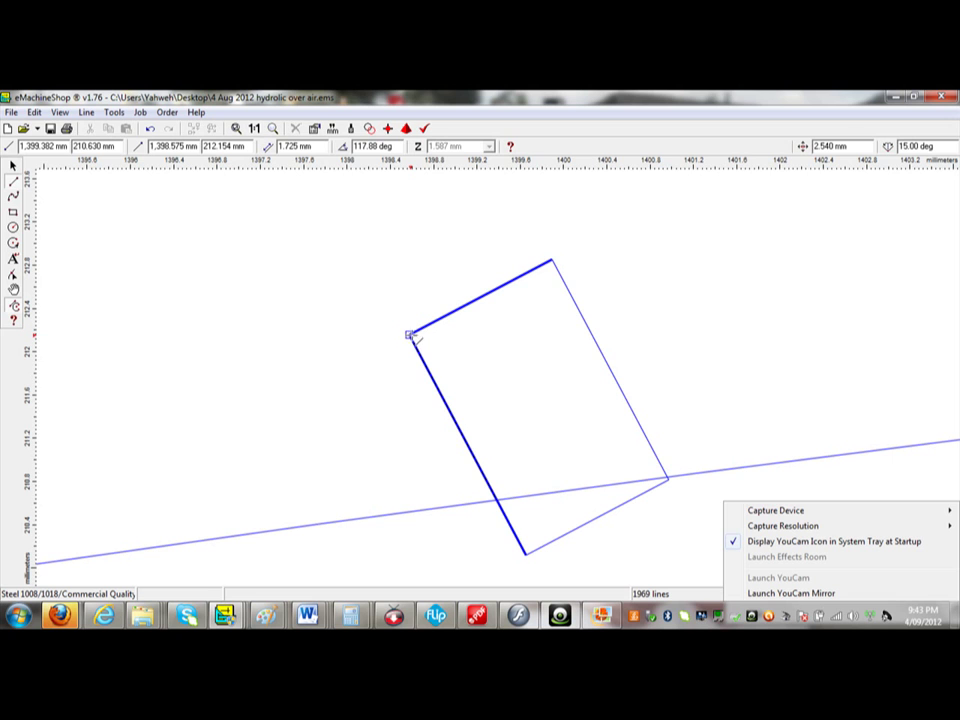
pyautogui.click(410, 336)
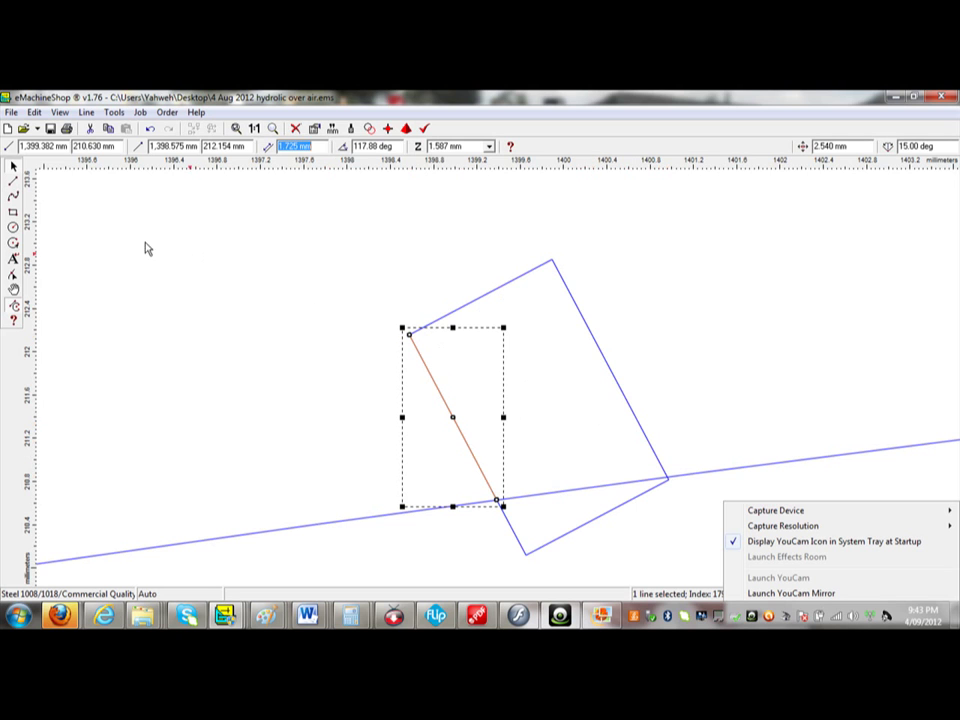
pyautogui.click(15, 184)
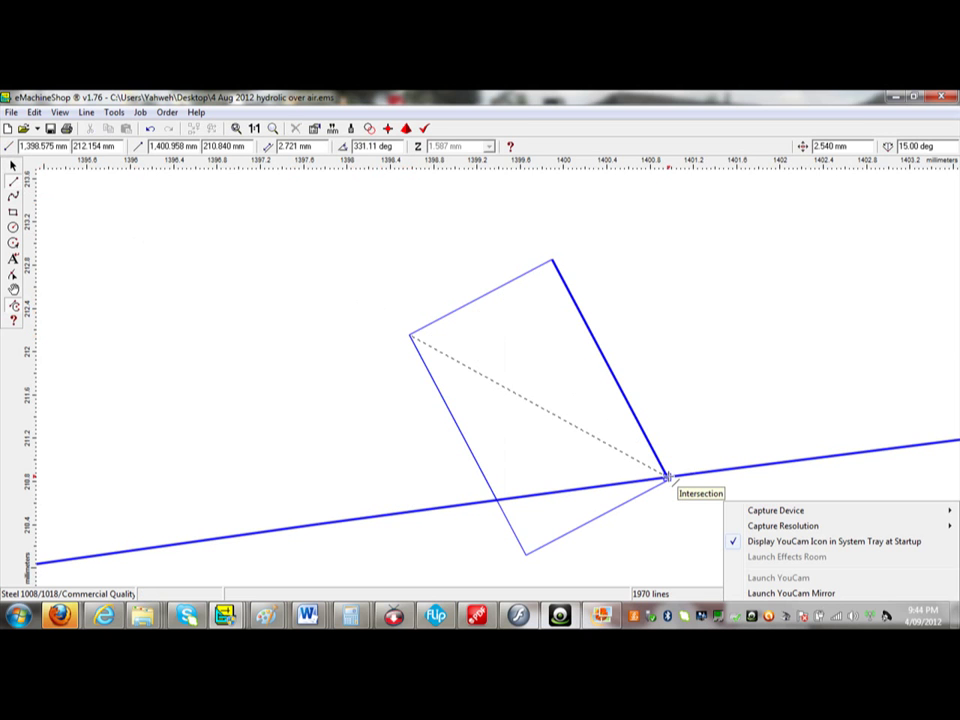
pyautogui.click(664, 475)
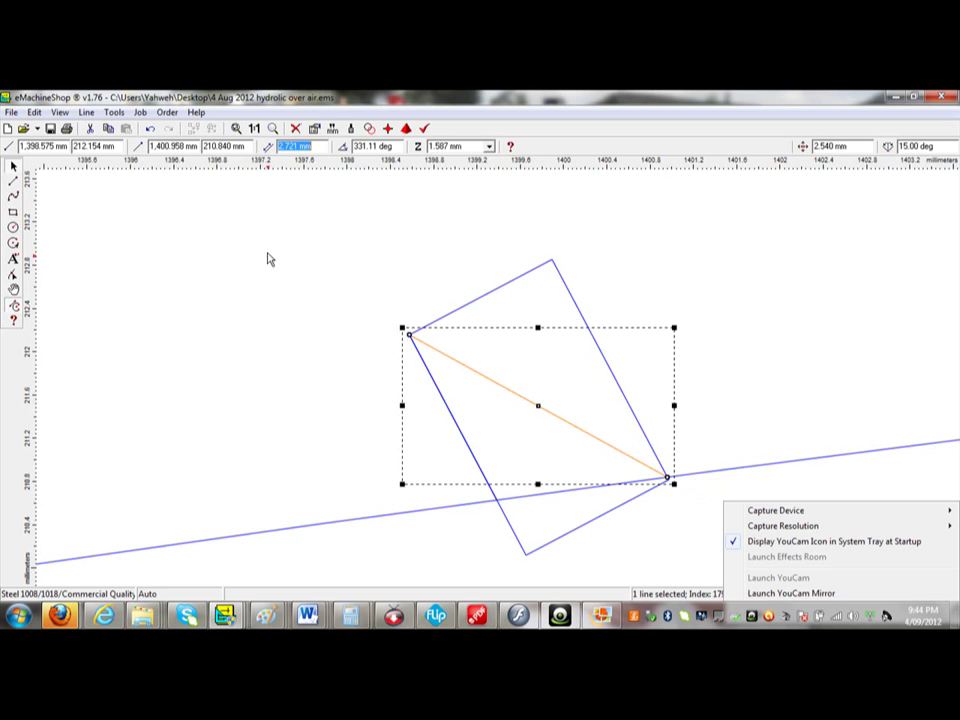
# - Deselect the new diagonal and select all four sides of the tilted rectangle
pyautogui.click(14, 179)
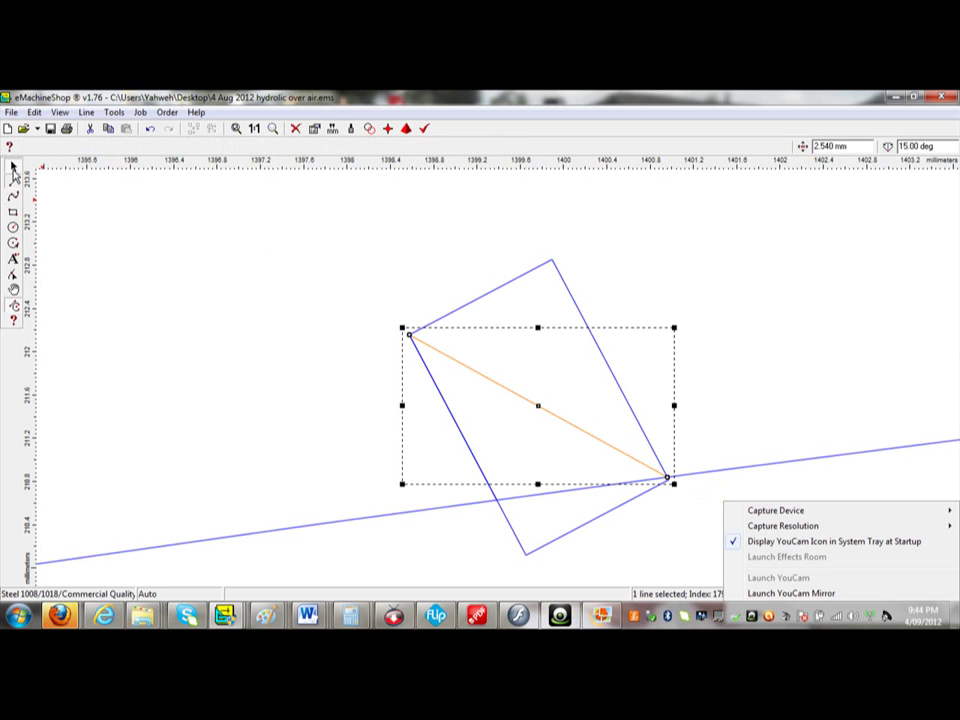
pyautogui.click(13, 171)
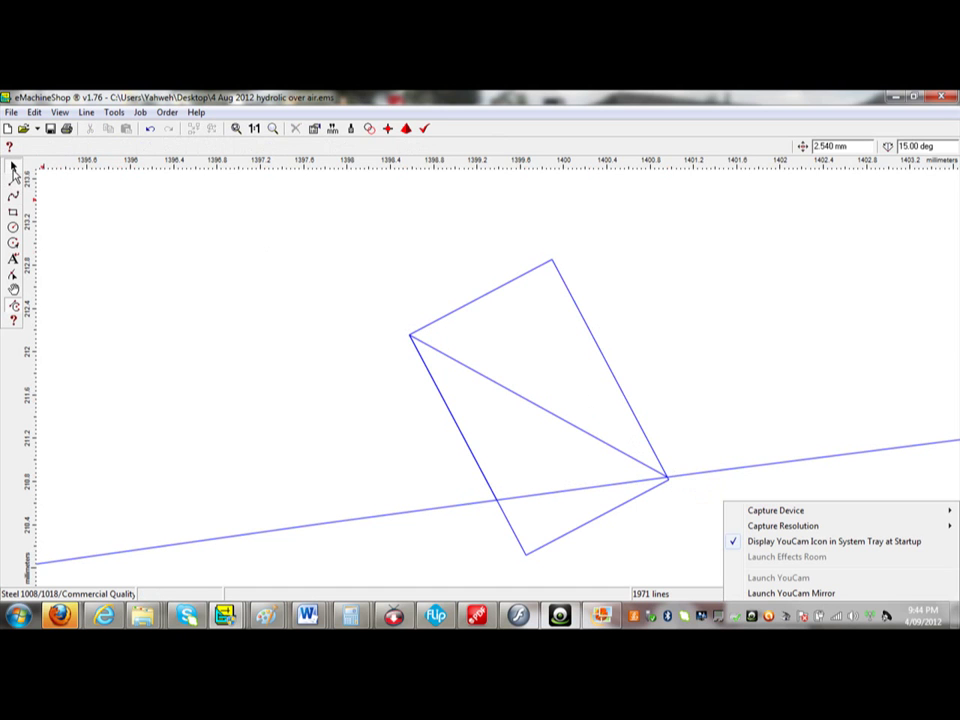
pyautogui.doubleClick(480, 297)
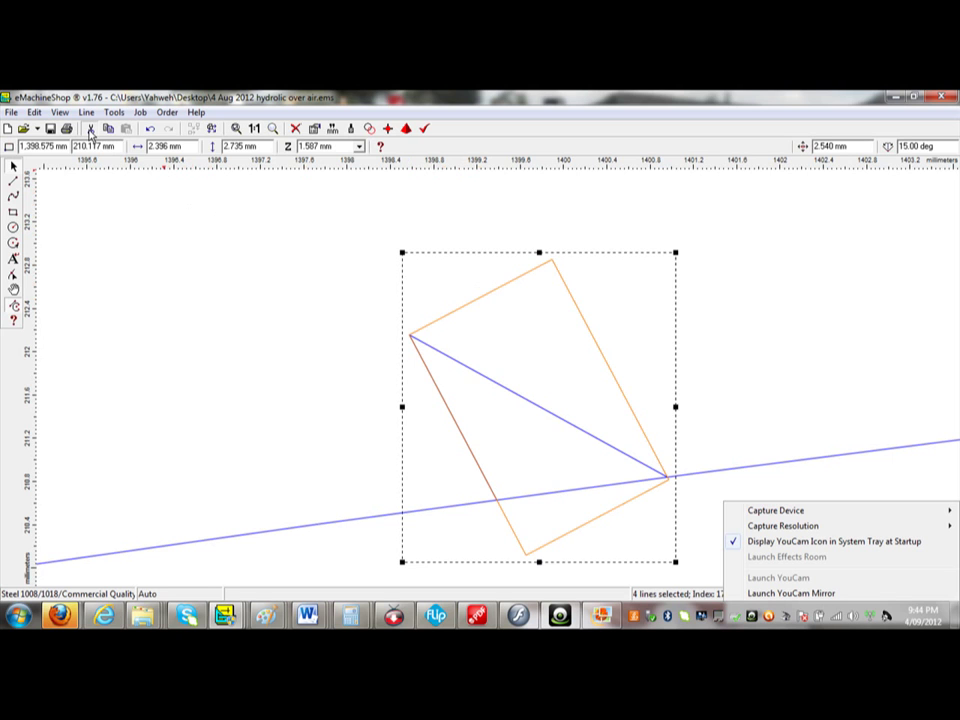
# - Cut the tilted rectangle's sides and box-select the two remaining triangle lines
pyautogui.click(90, 130)
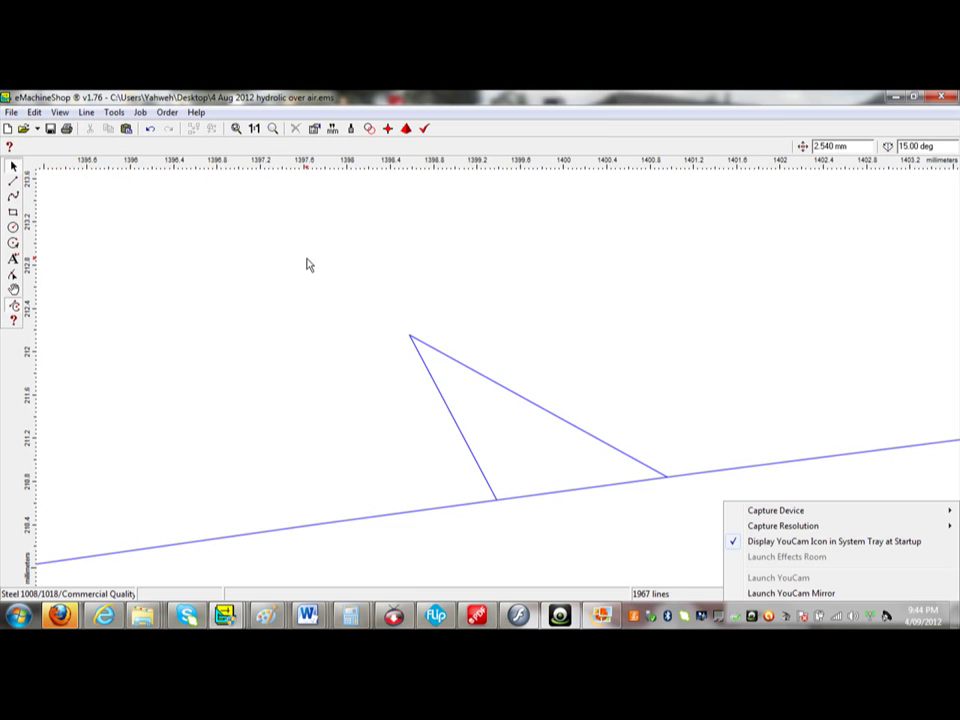
pyautogui.moveTo(346, 272); pyautogui.dragTo(700, 534)
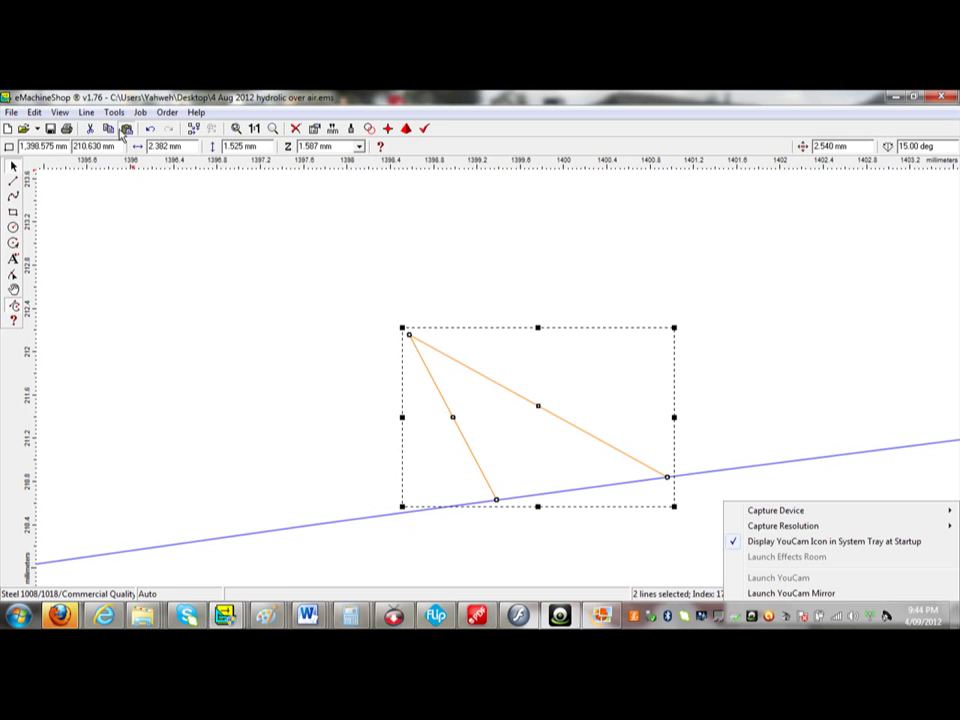
# - Copy the two-line tooth and paste two copies along the baseline, making a row of three teeth
pyautogui.click(122, 133)
pyautogui.click(424, 337)
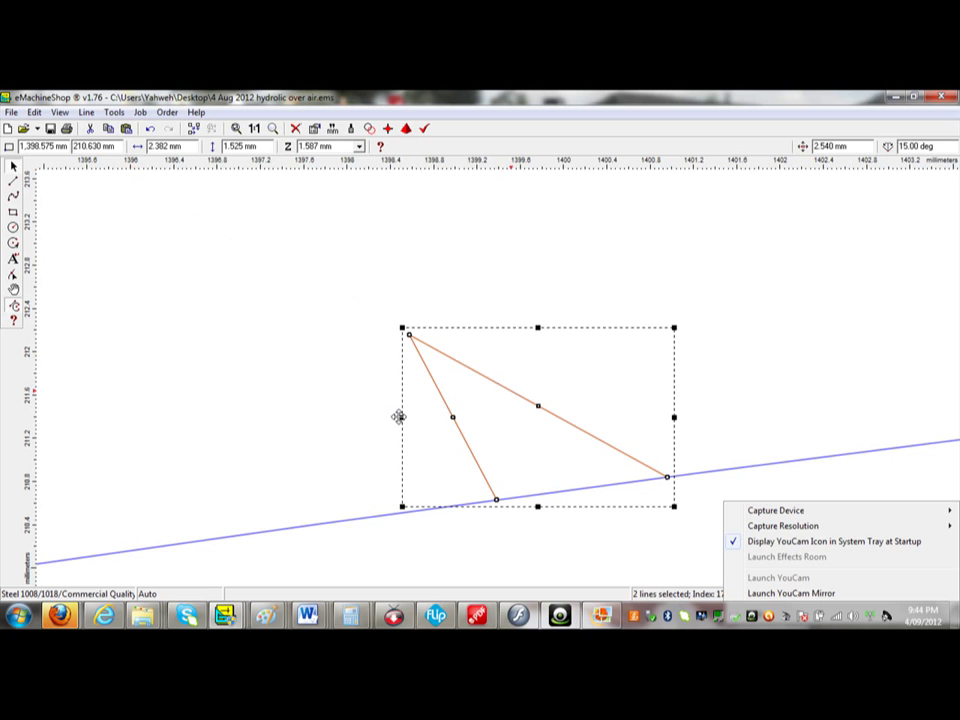
pyautogui.moveTo(398, 417)
pyautogui.mouseDown()
pyautogui.moveTo(329, 431)
pyautogui.moveTo(336, 416)
pyautogui.mouseUp()
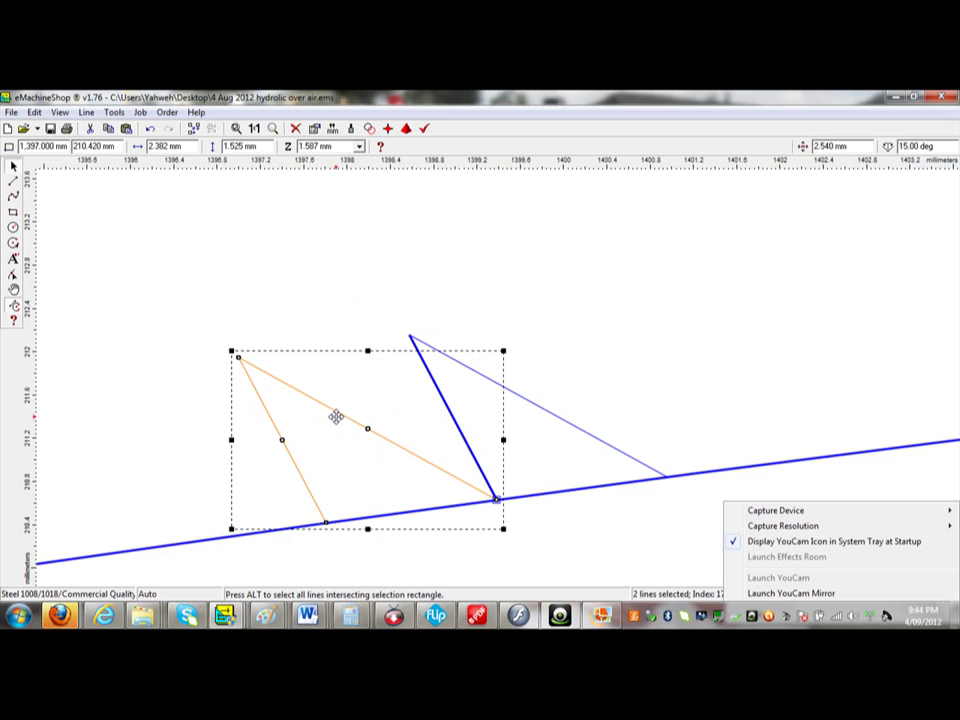
pyautogui.click(127, 132)
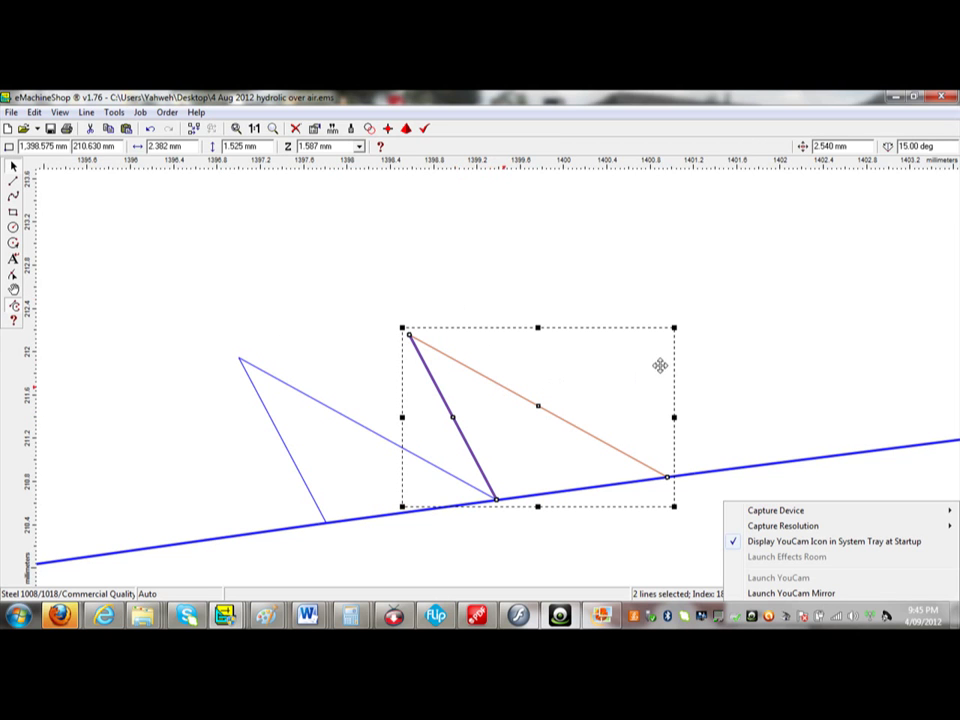
pyautogui.moveTo(684, 364); pyautogui.dragTo(675, 364)
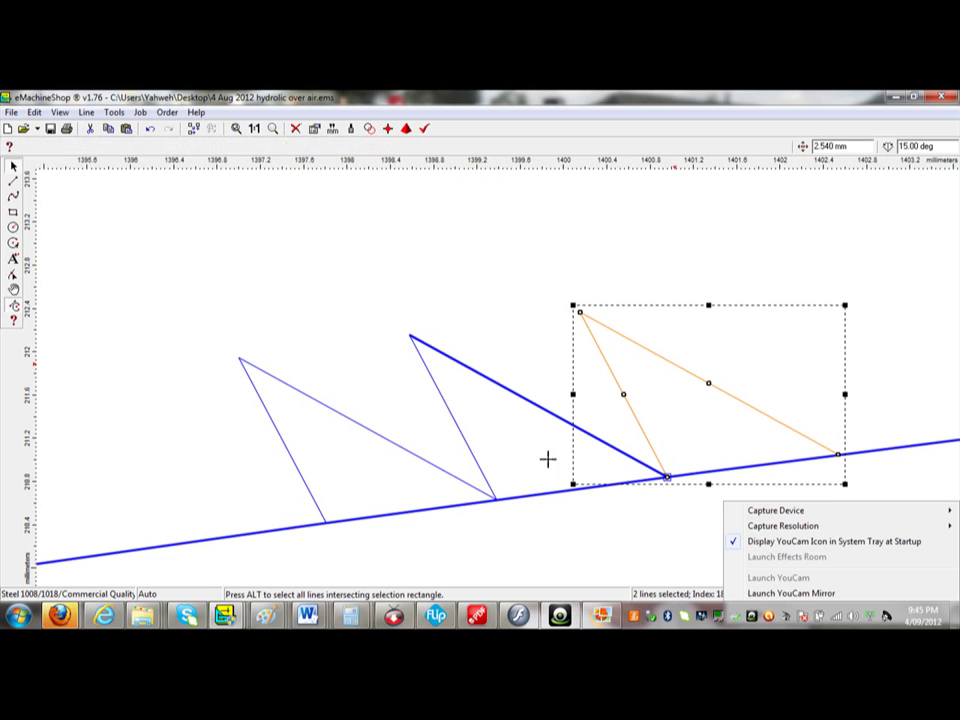
pyautogui.click(697, 463)
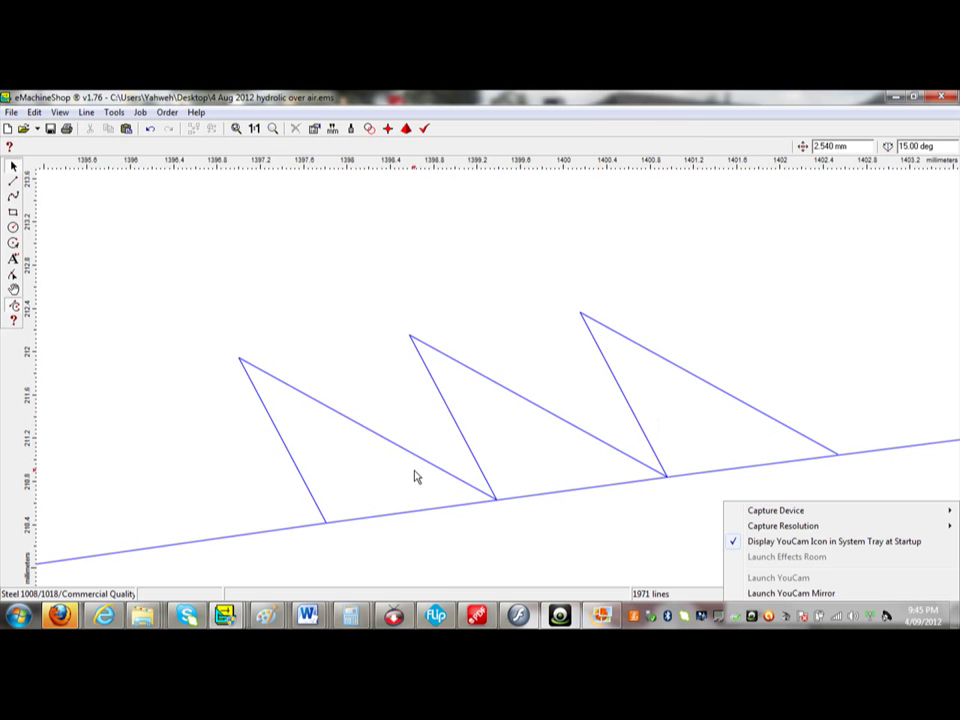
# - Fit the whole drawing in view, then zoom-window onto the second panel's slot ends near the rim
pyautogui.click(237, 130)
pyautogui.scroll(-5, 302, 251)
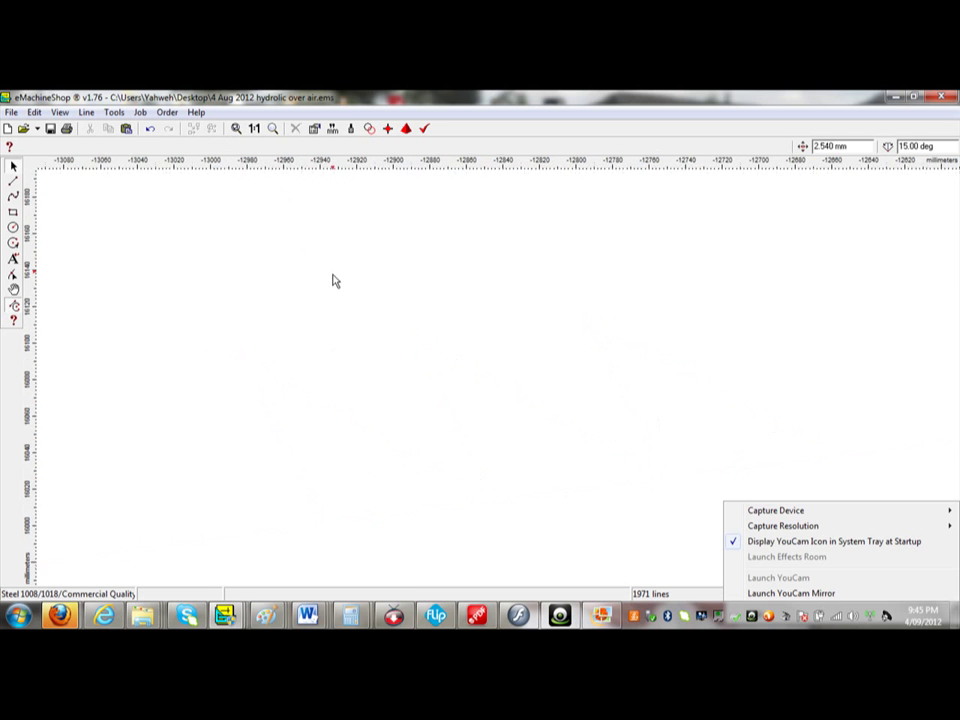
pyautogui.press('Home')
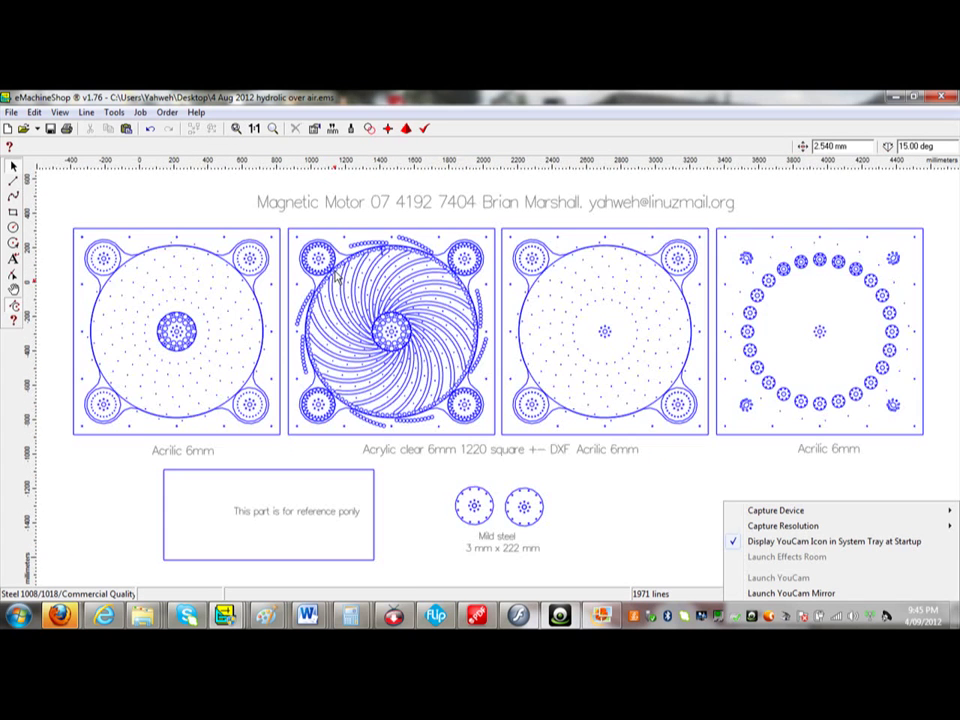
pyautogui.click(274, 131)
pyautogui.moveTo(367, 244); pyautogui.dragTo(404, 282)
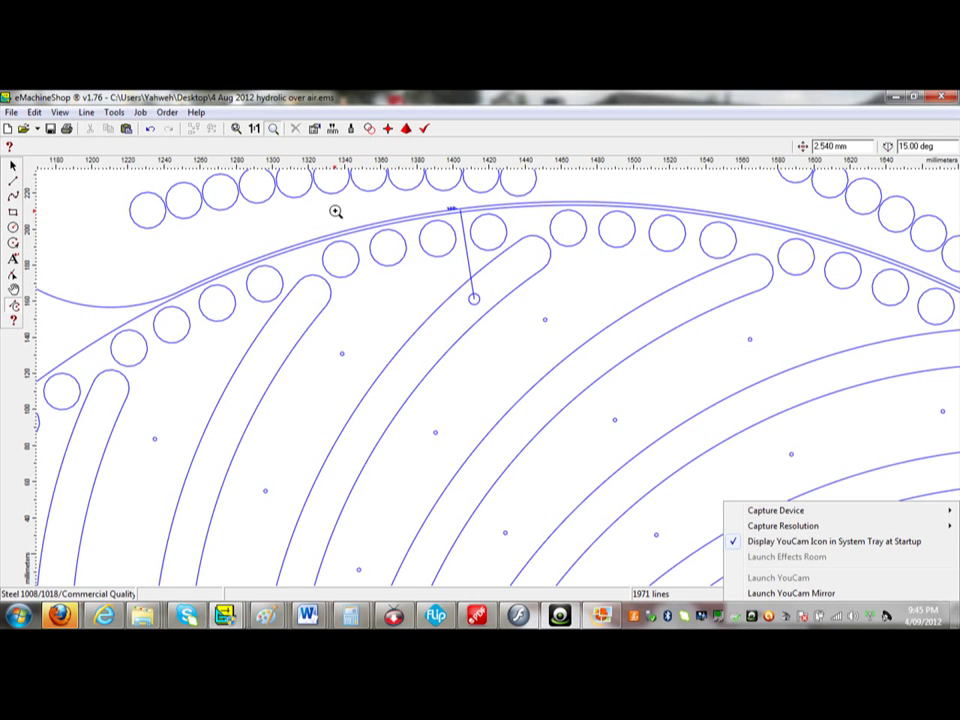
pyautogui.moveTo(328, 208); pyautogui.dragTo(584, 541)
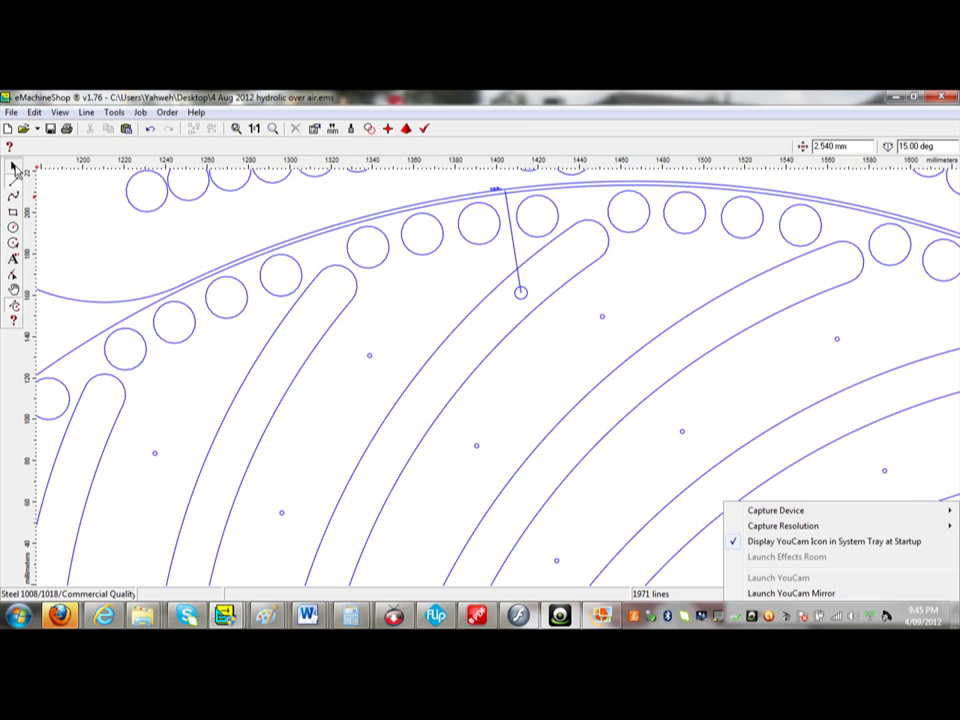
# - Drag a 20.300 mm magnet circle from the outer row into the slot end by the drill hole
pyautogui.click(14, 168)
pyautogui.moveTo(424, 262); pyautogui.dragTo(505, 327)
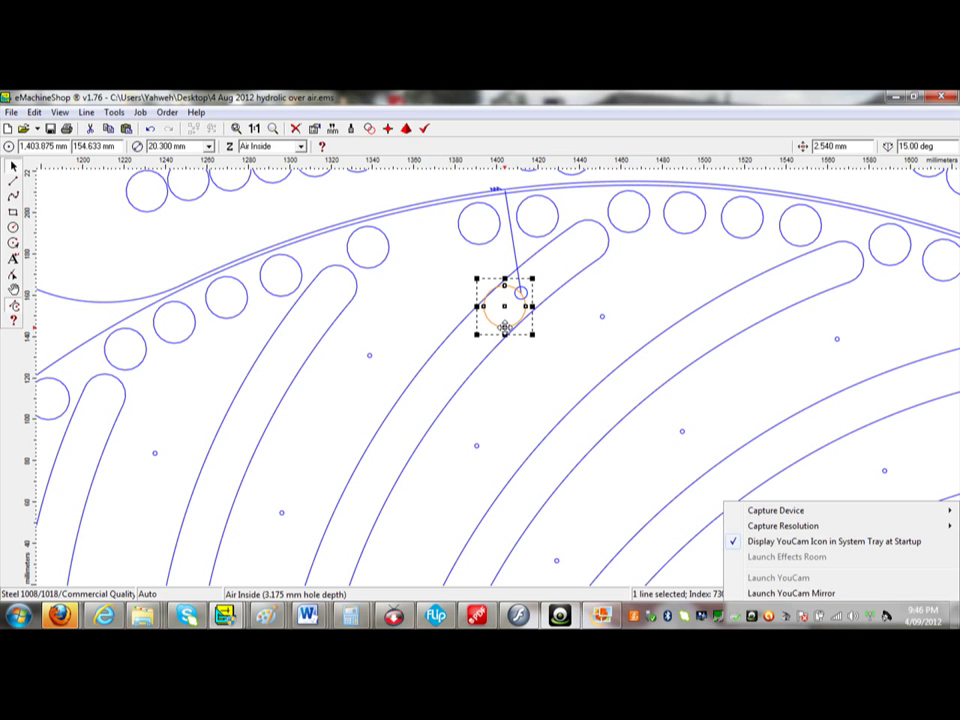
pyautogui.moveTo(505, 327); pyautogui.dragTo(506, 329)
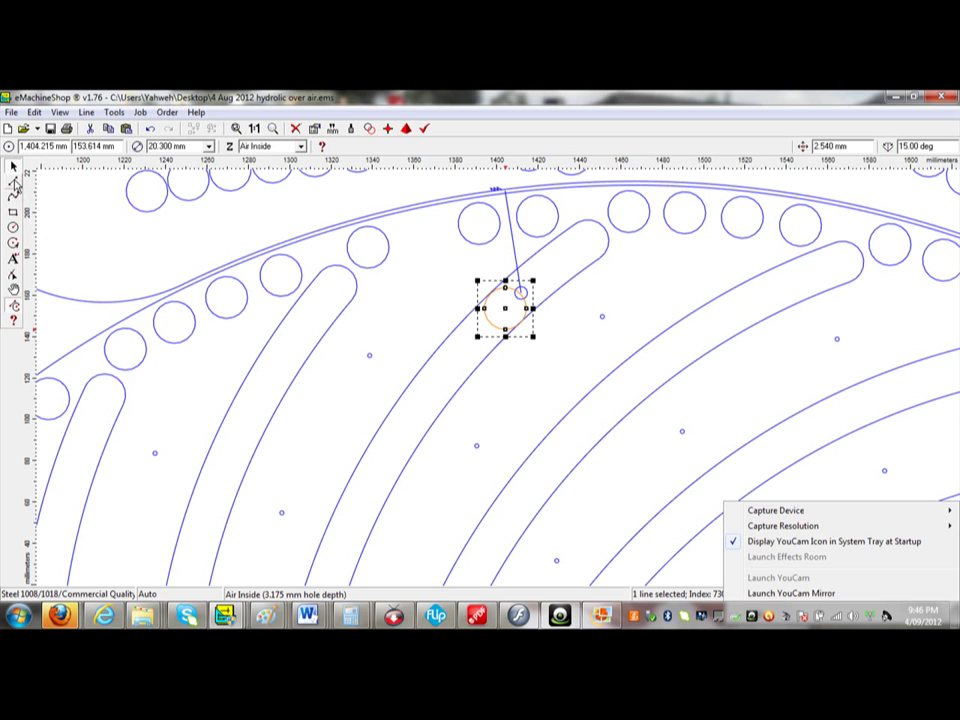
pyautogui.click(15, 185)
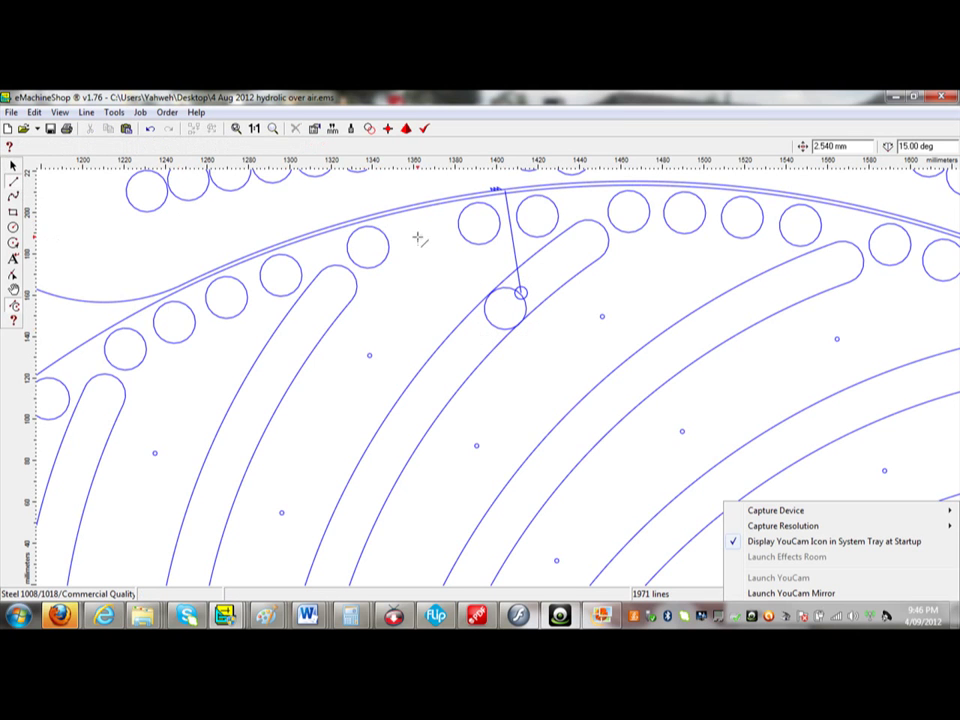
pyautogui.click(521, 292)
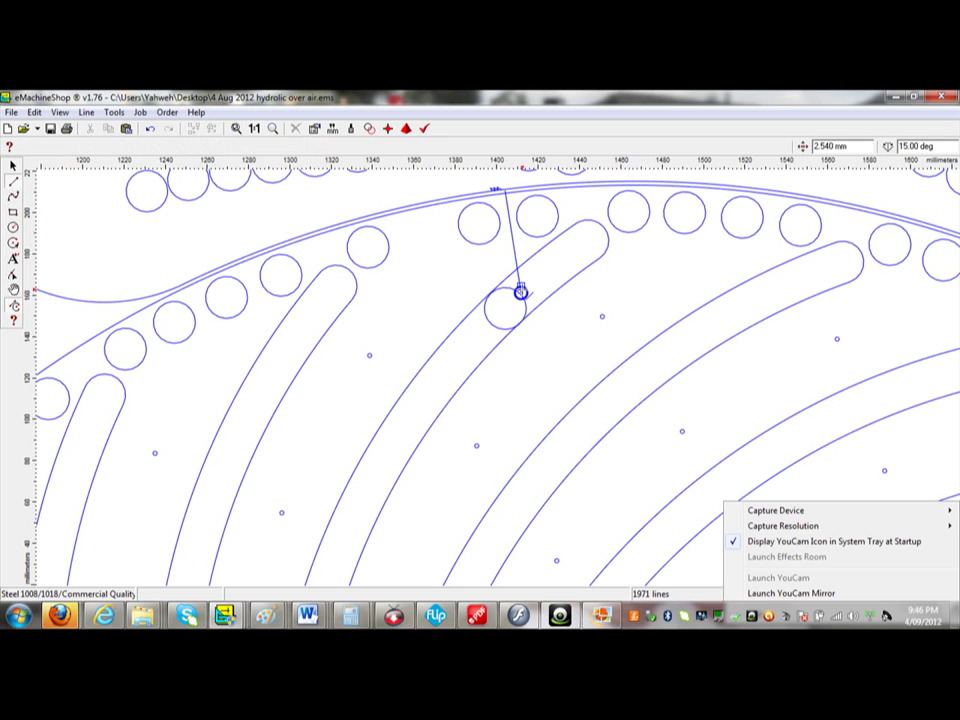
# - Draw two air-passage lines to the slot's rounded end, then move another magnet circle into the slot
pyautogui.click(577, 222)
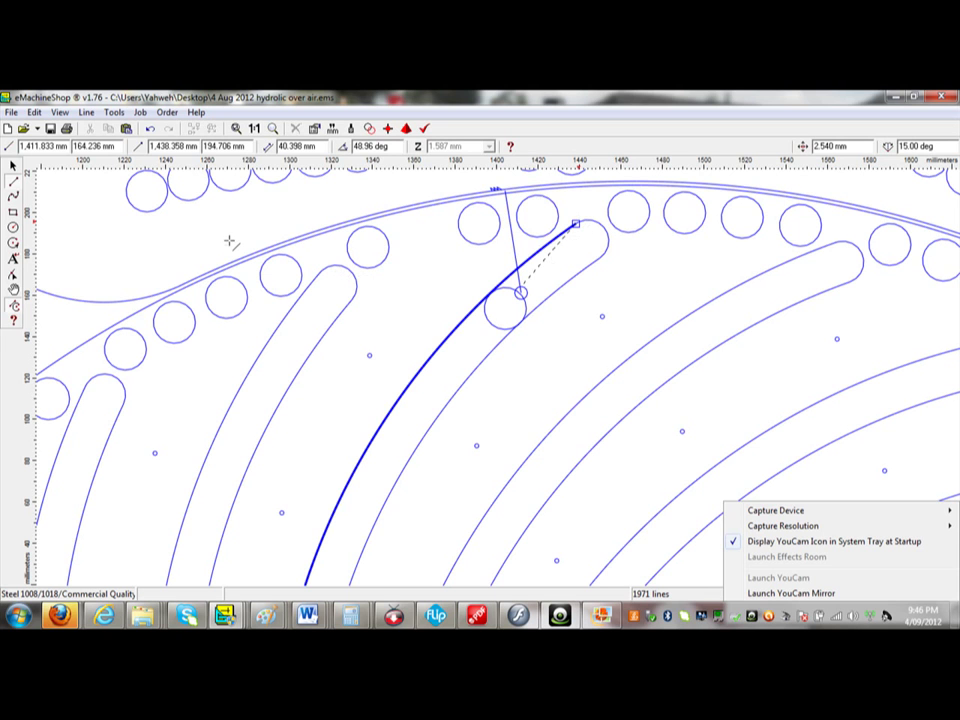
pyautogui.press('Tab')
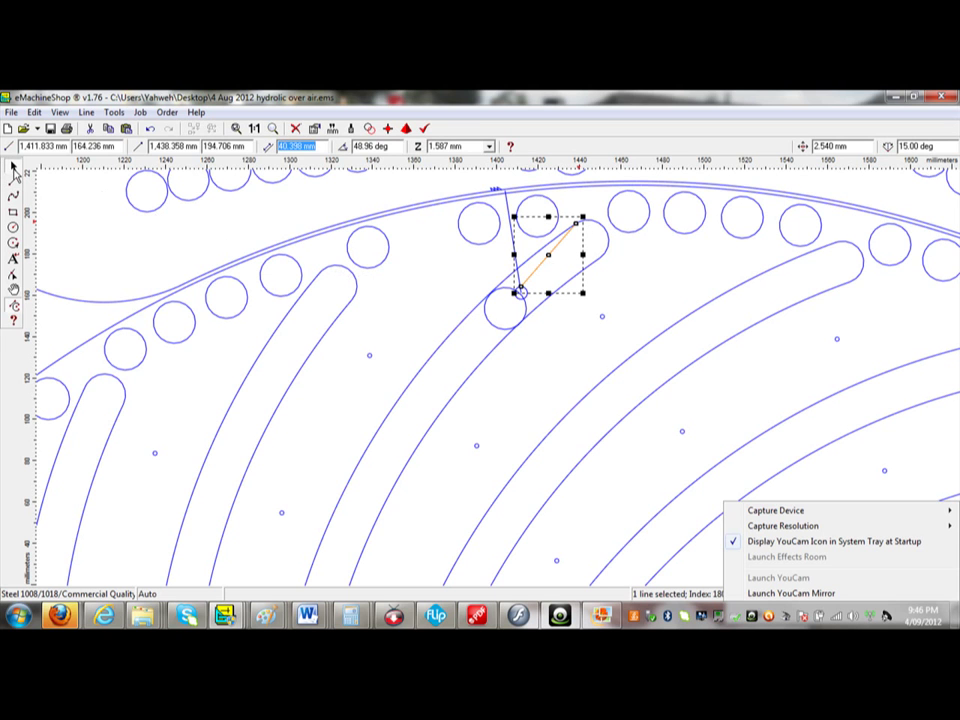
pyautogui.click(14, 184)
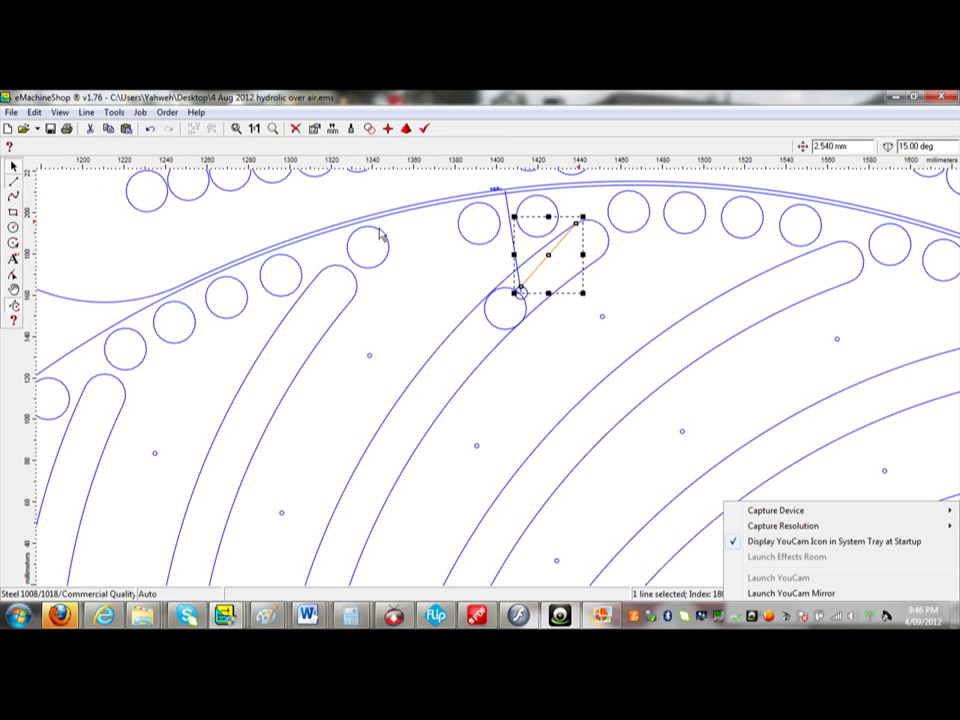
pyautogui.click(520, 291)
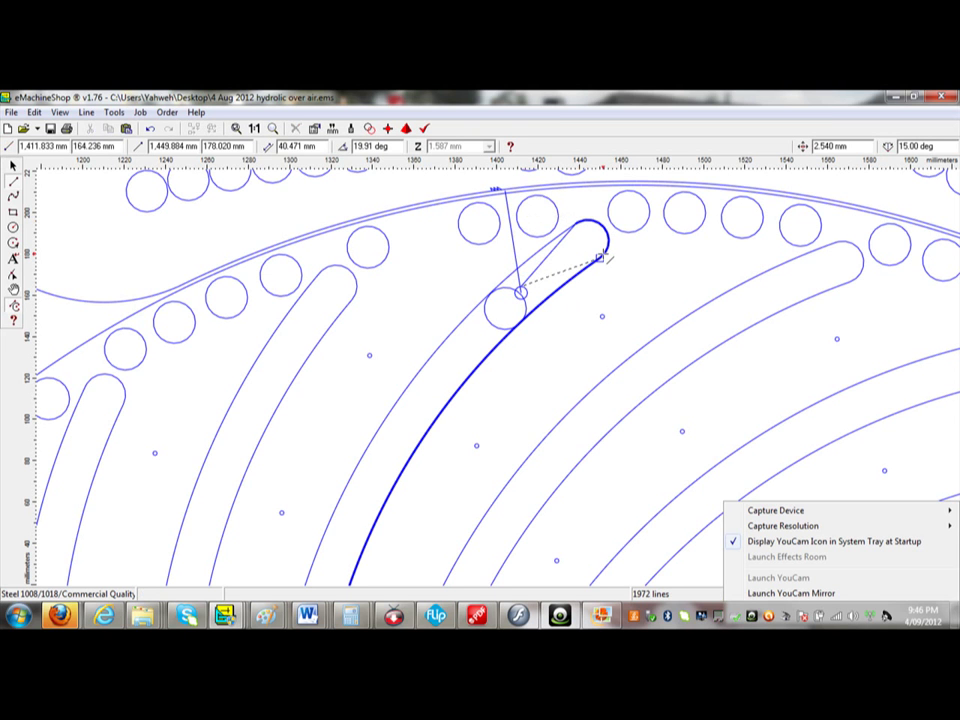
pyautogui.click(600, 258)
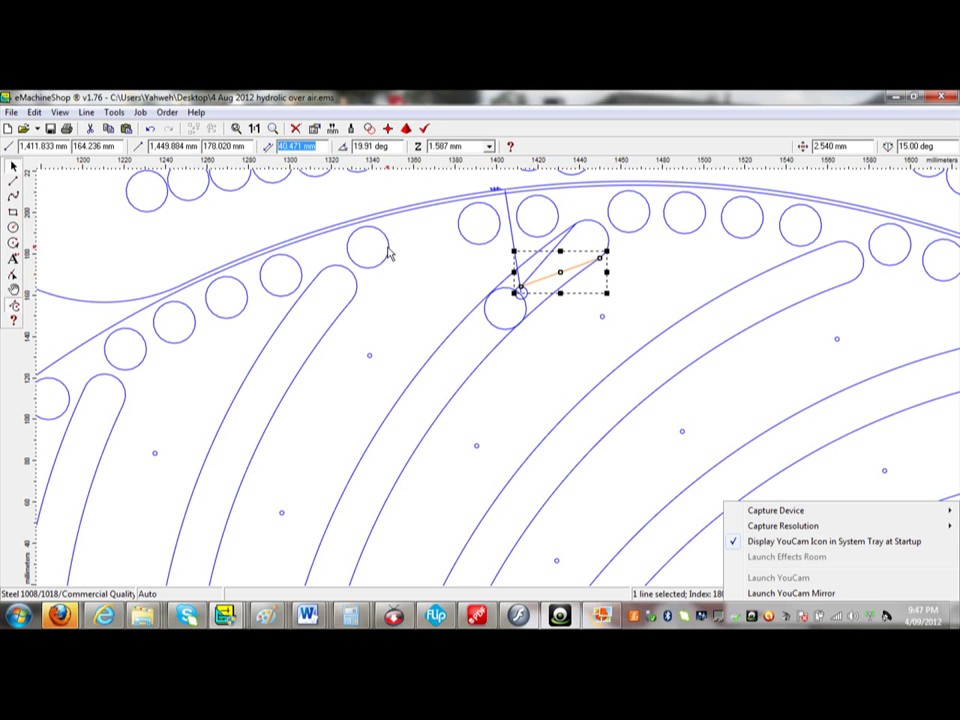
pyautogui.click(386, 248)
pyautogui.moveTo(386, 248); pyautogui.dragTo(442, 402)
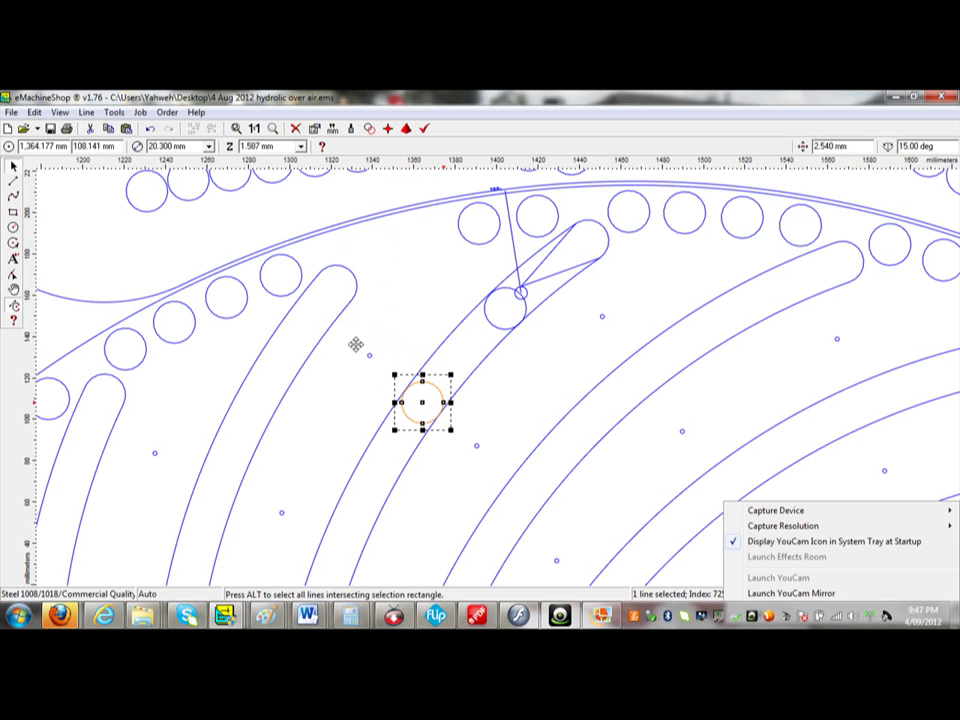
# - Move a third magnet circle into the slot gap and start a line from the slot end
pyautogui.click(278, 263)
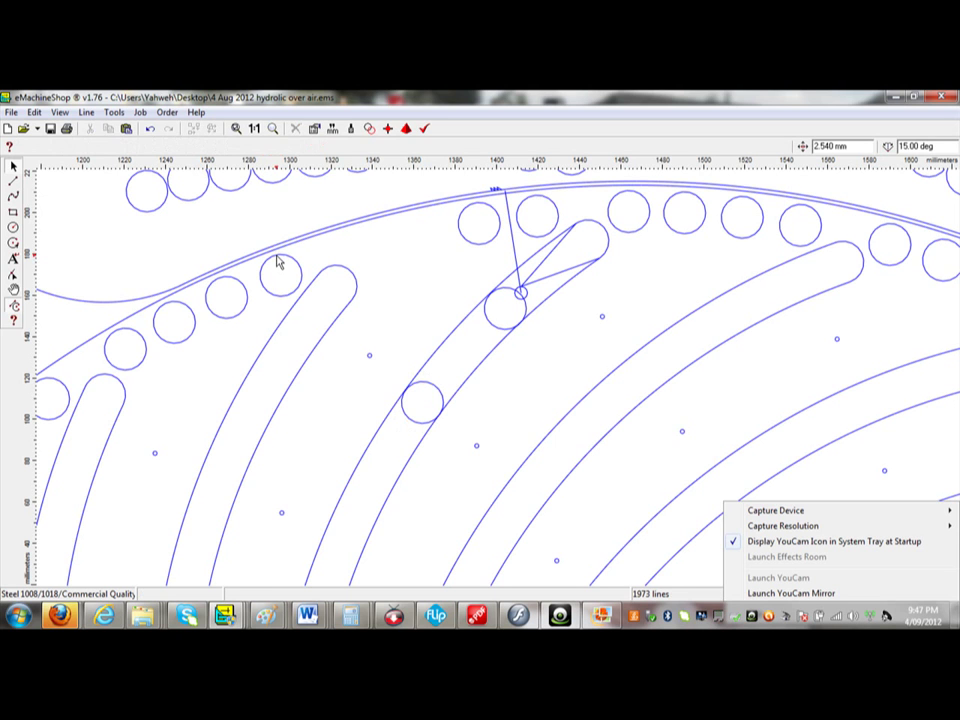
pyautogui.click(279, 261)
pyautogui.moveTo(280, 262); pyautogui.dragTo(467, 325)
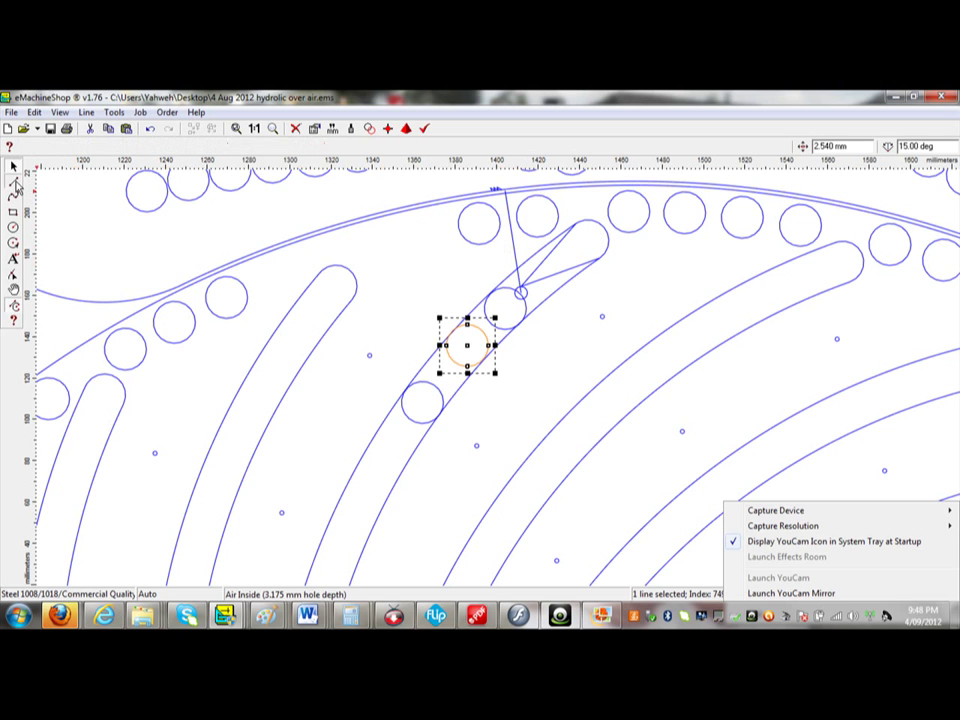
pyautogui.click(15, 184)
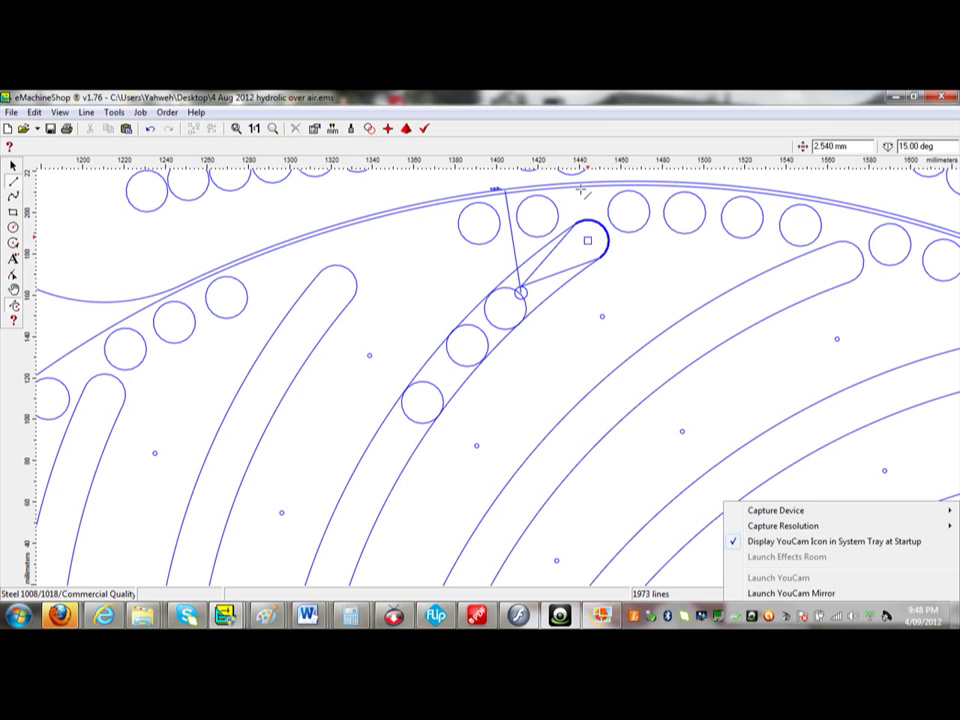
pyautogui.click(588, 240)
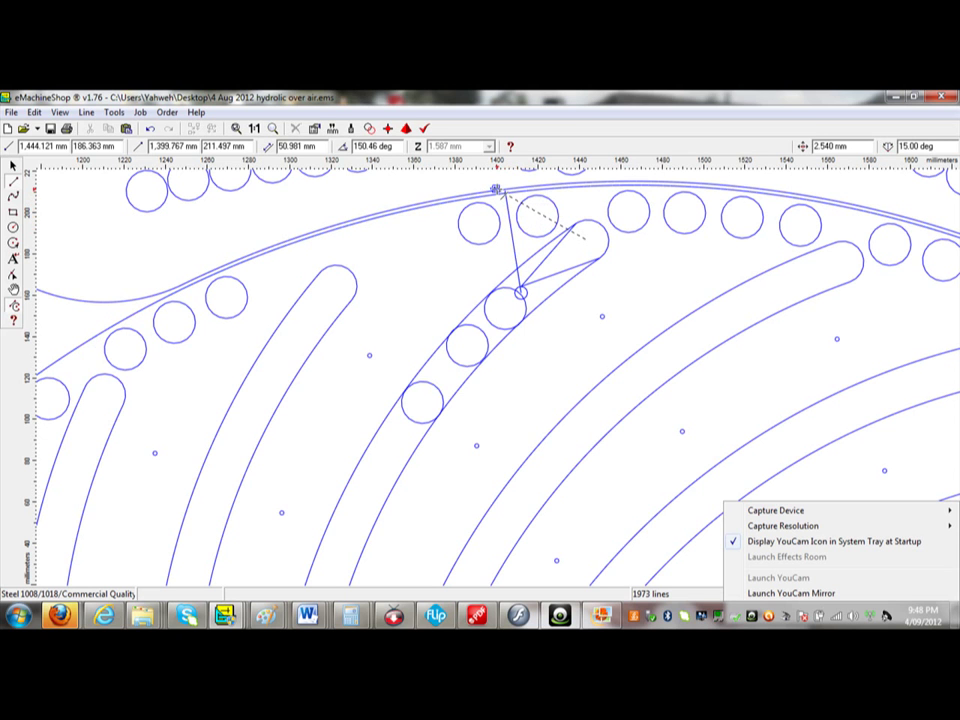
# - End the line at the rim mark, then select and delete the row circle it crosses
pyautogui.click(497, 189)
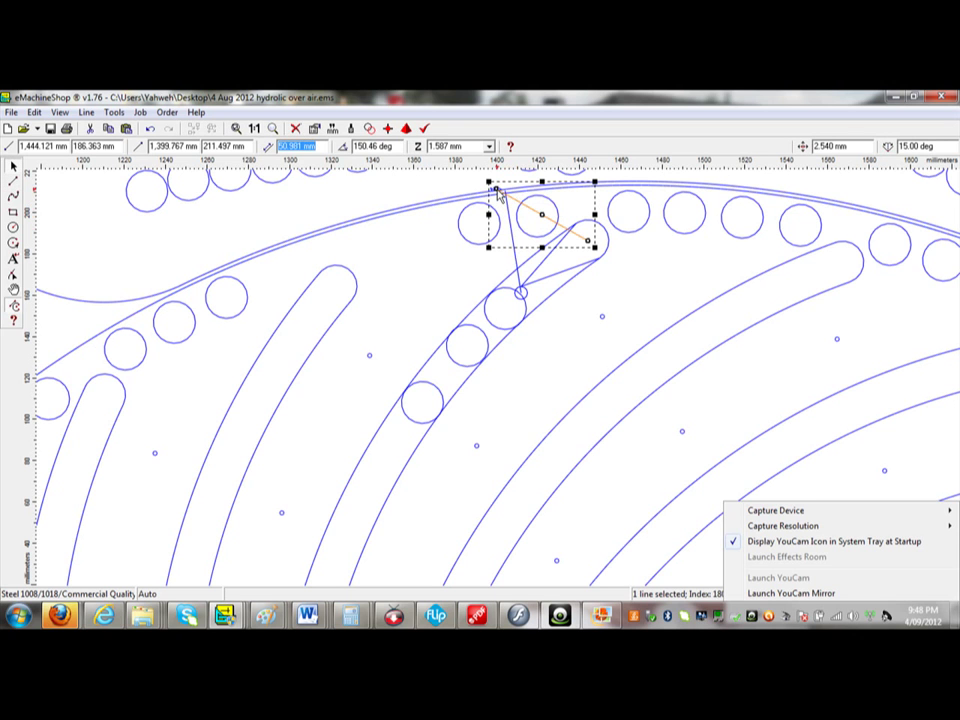
pyautogui.click(557, 211)
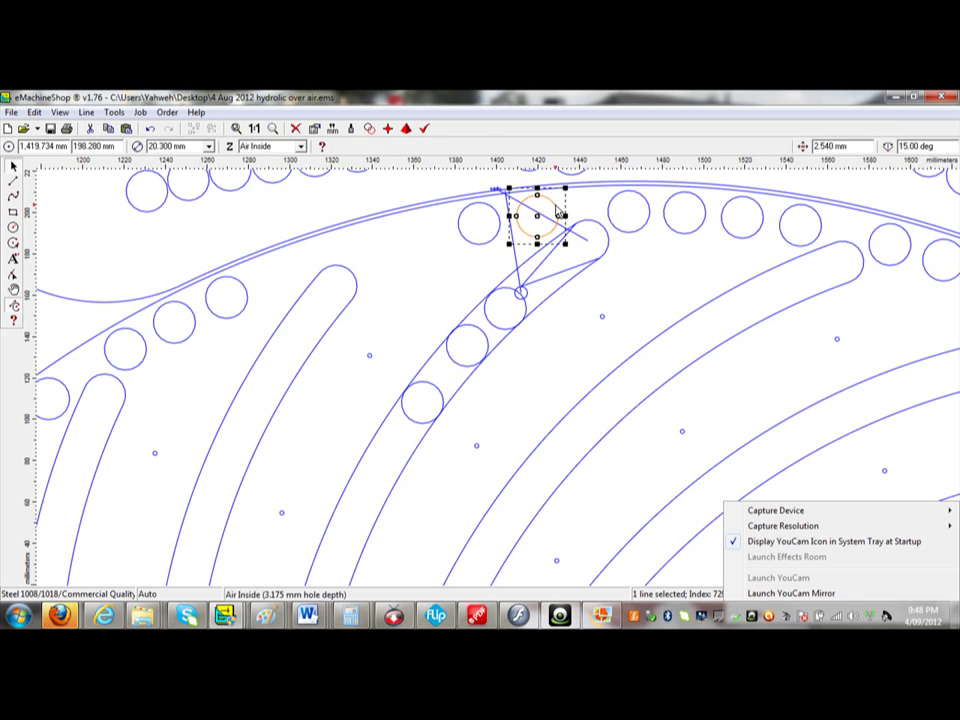
pyautogui.press('Delete')
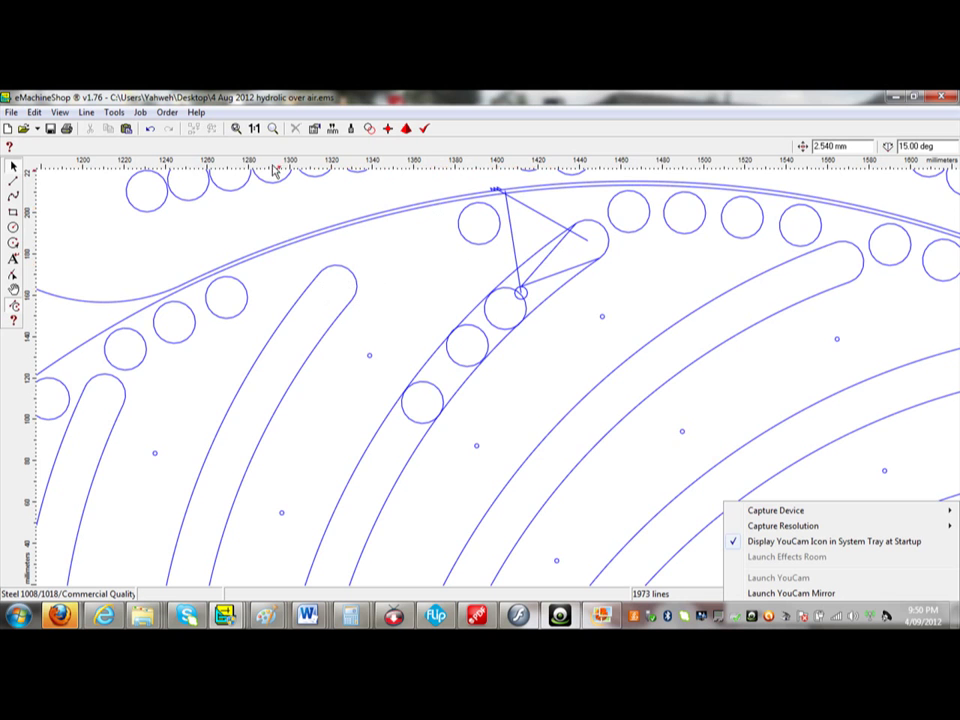
# - Zoom out to the whole drawing, then zoom-window onto the plate's central hub
pyautogui.click(238, 130)
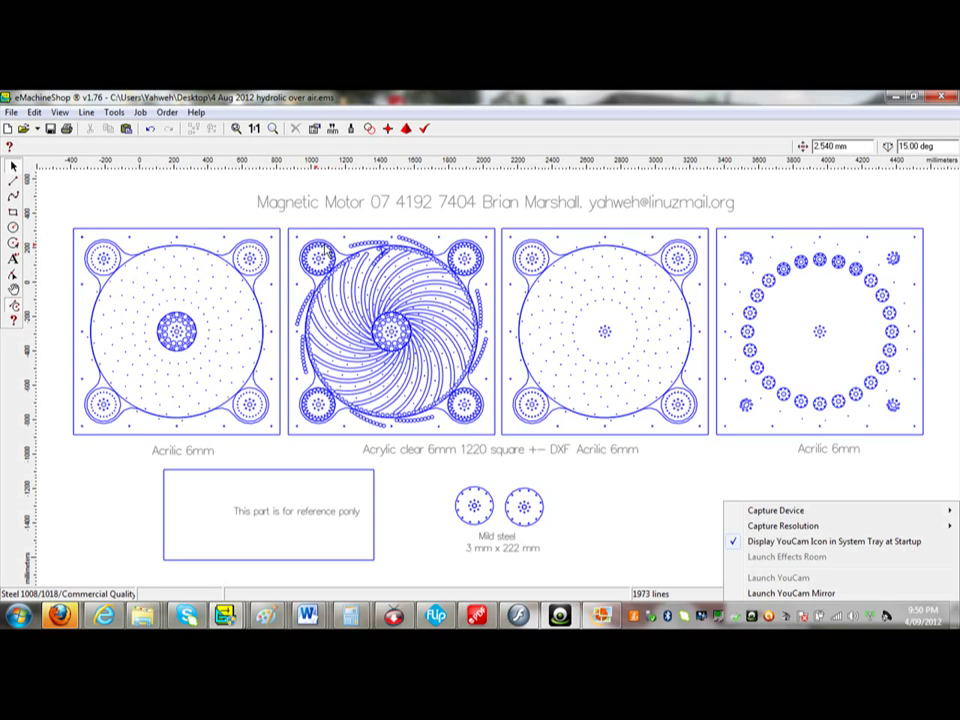
pyautogui.click(272, 130)
pyautogui.moveTo(295, 241); pyautogui.dragTo(341, 279)
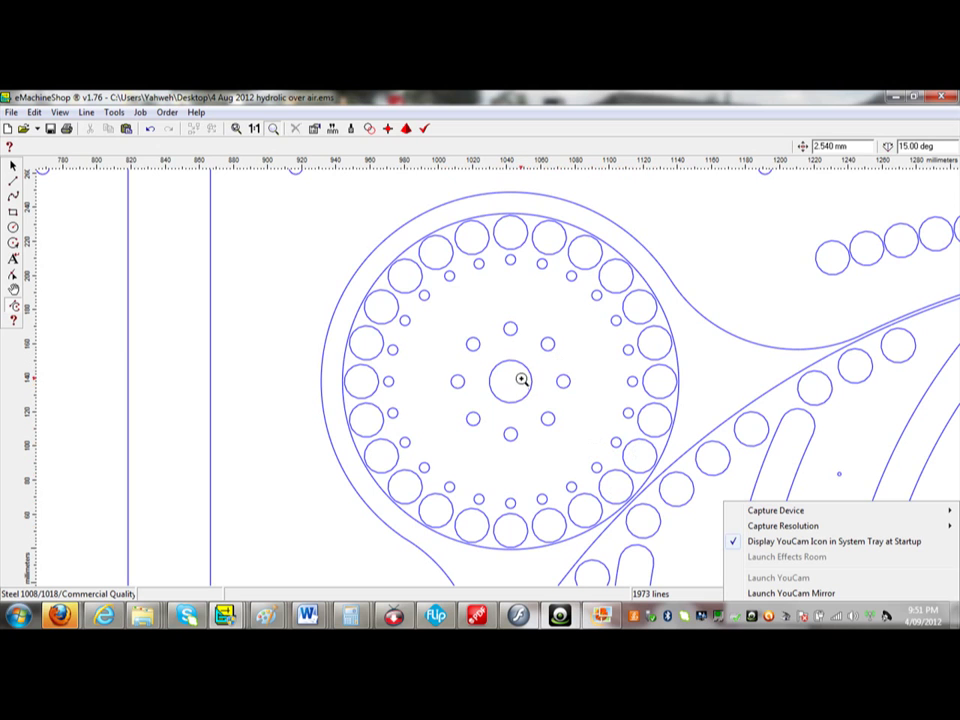
# - Zoom out to fit all four acrylic plates, the title and the steel discs in view
pyautogui.click(521, 377)
pyautogui.click(239, 130)
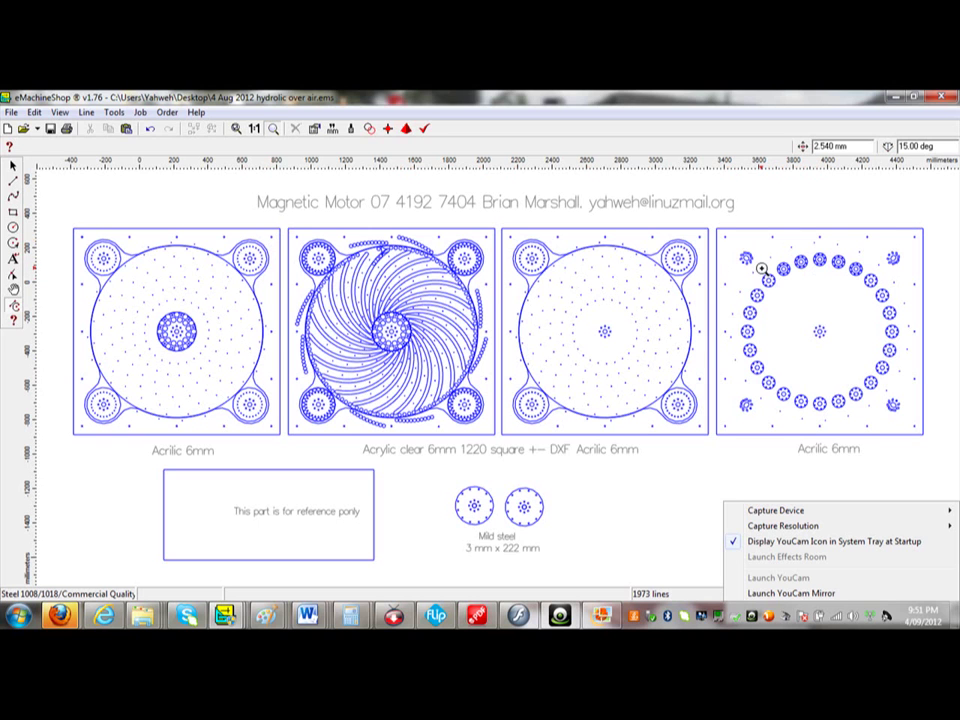
# - Draw a 181.216 × 25.023 mm rectangle, 1.587 mm deep, running left from the flange's inner circle
pyautogui.moveTo(760, 260); pyautogui.dragTo(793, 289)
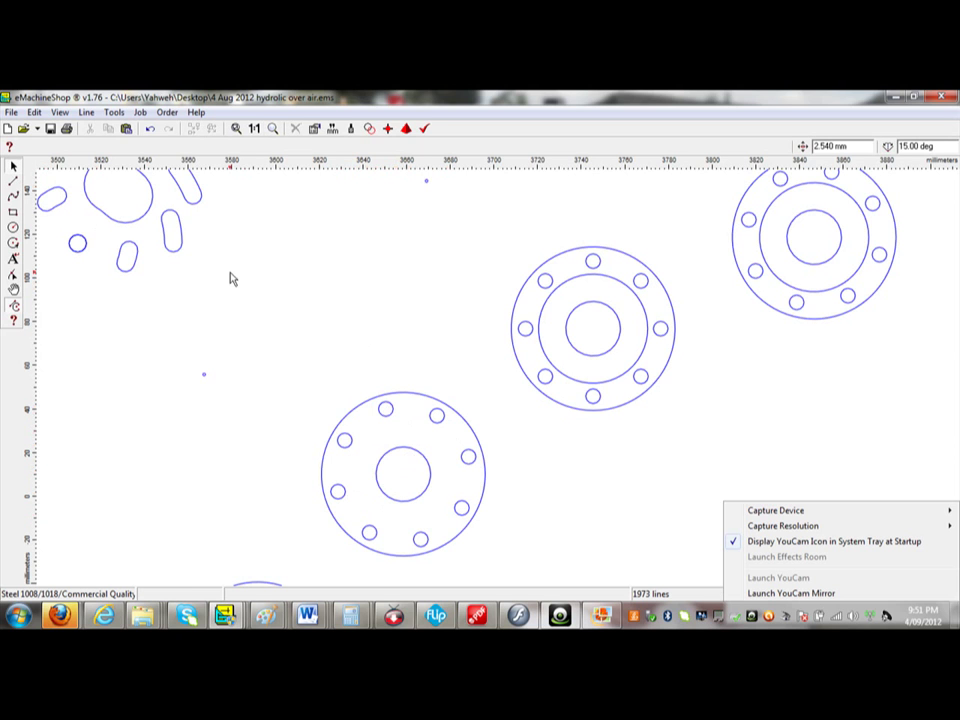
pyautogui.click(473, 434)
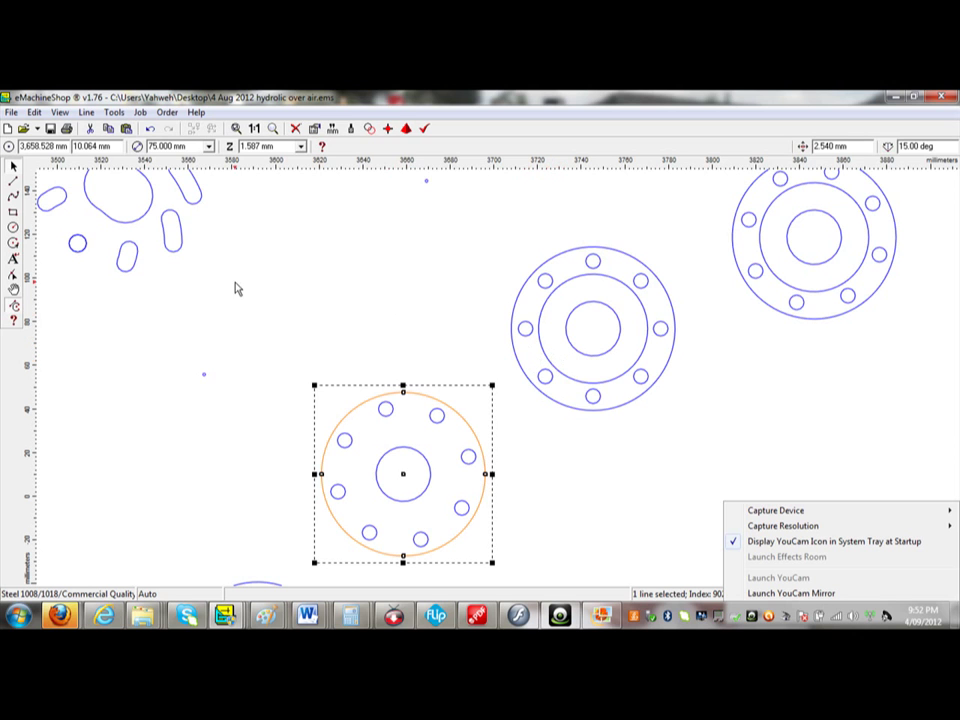
pyautogui.click(14, 213)
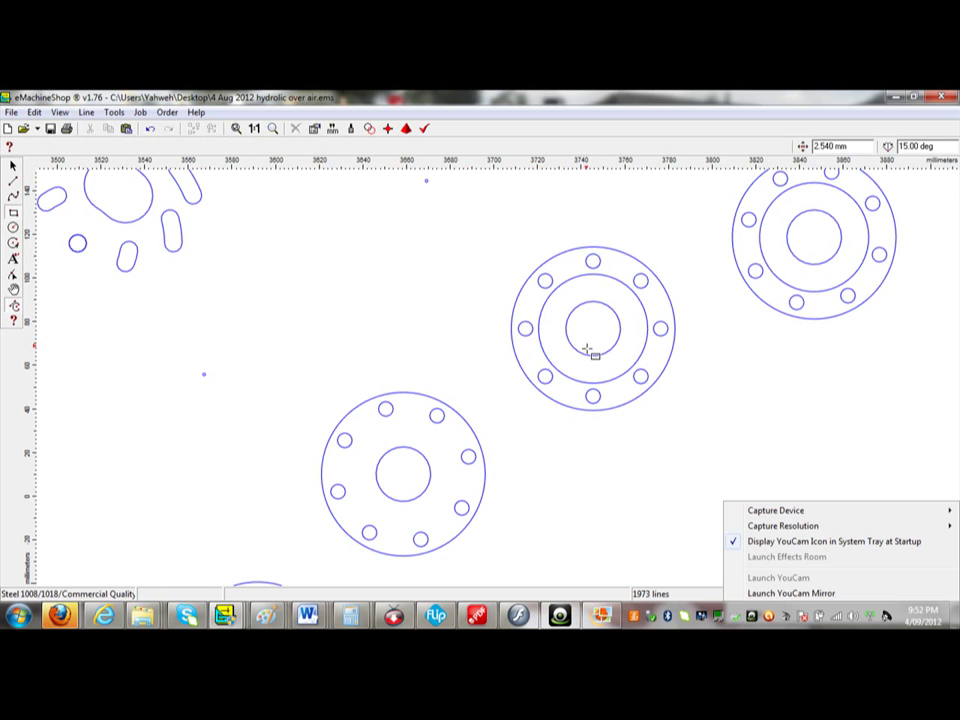
pyautogui.moveTo(593, 355)
pyautogui.mouseDown()
pyautogui.moveTo(591, 313)
pyautogui.moveTo(573, 305)
pyautogui.moveTo(197, 301)
pyautogui.mouseUp()
pyautogui.click(197, 301)
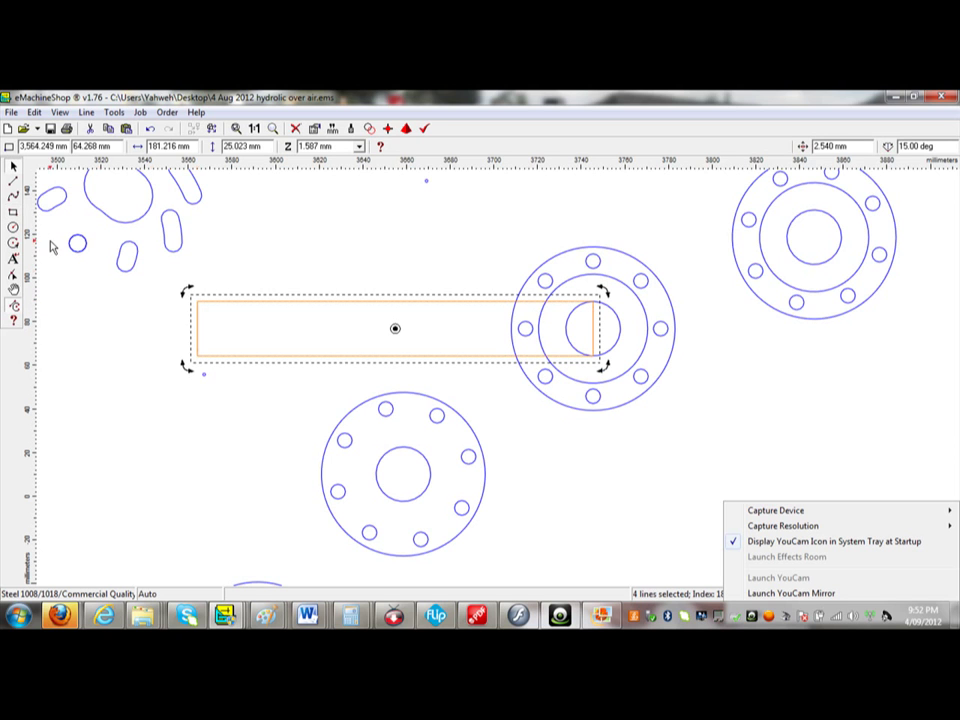
pyautogui.click(20, 199)
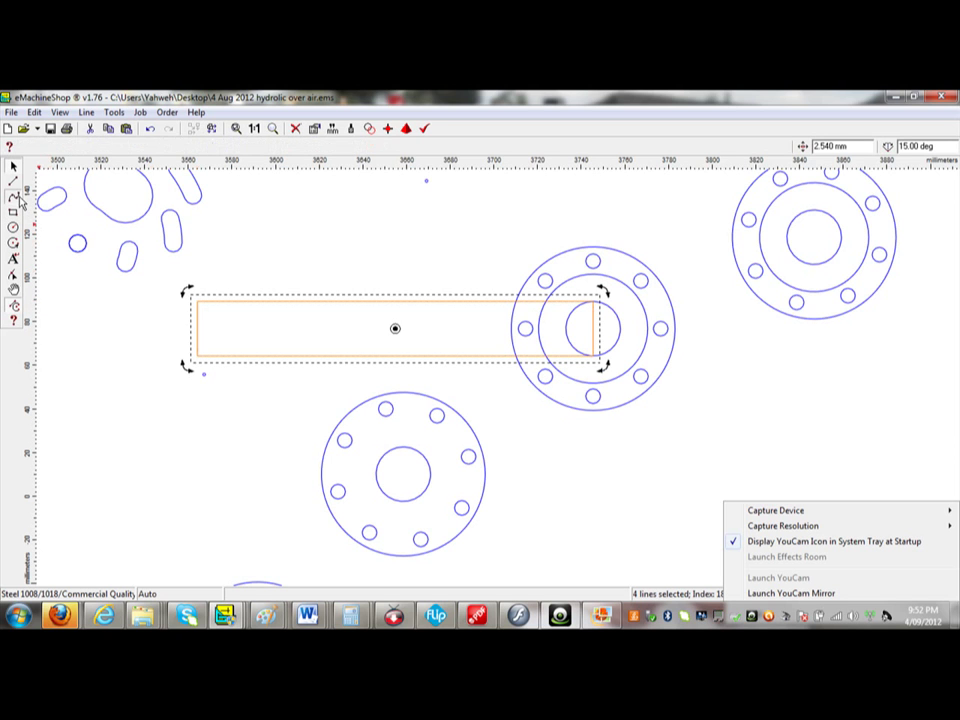
pyautogui.click(276, 304)
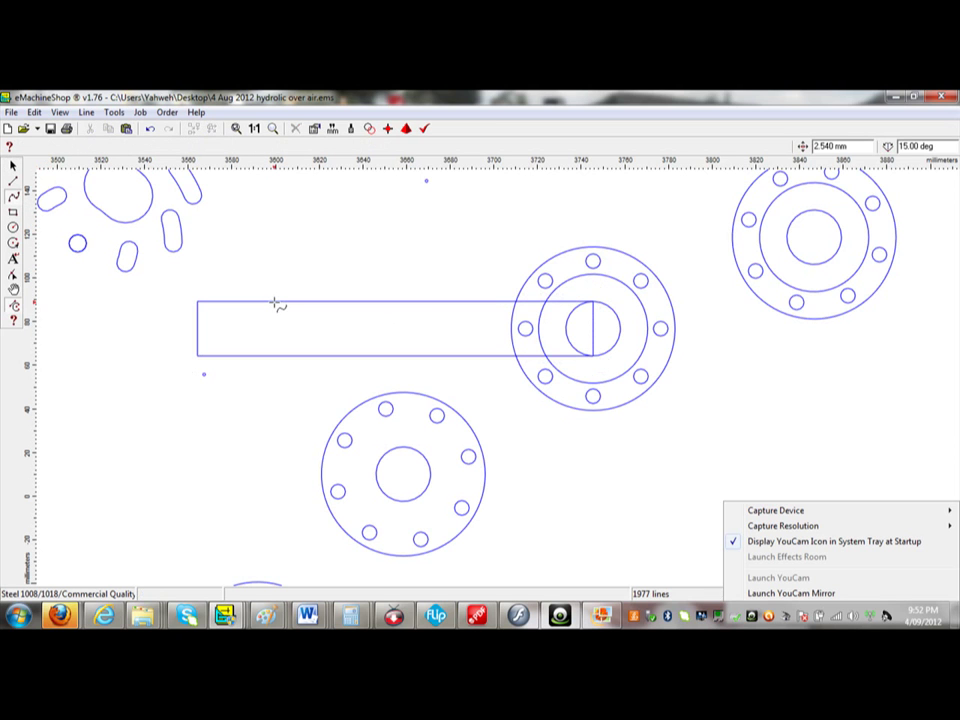
# - Draw an S-curve from the slot's top edge near its left end down into the flange's inner circle
pyautogui.click(537, 357)
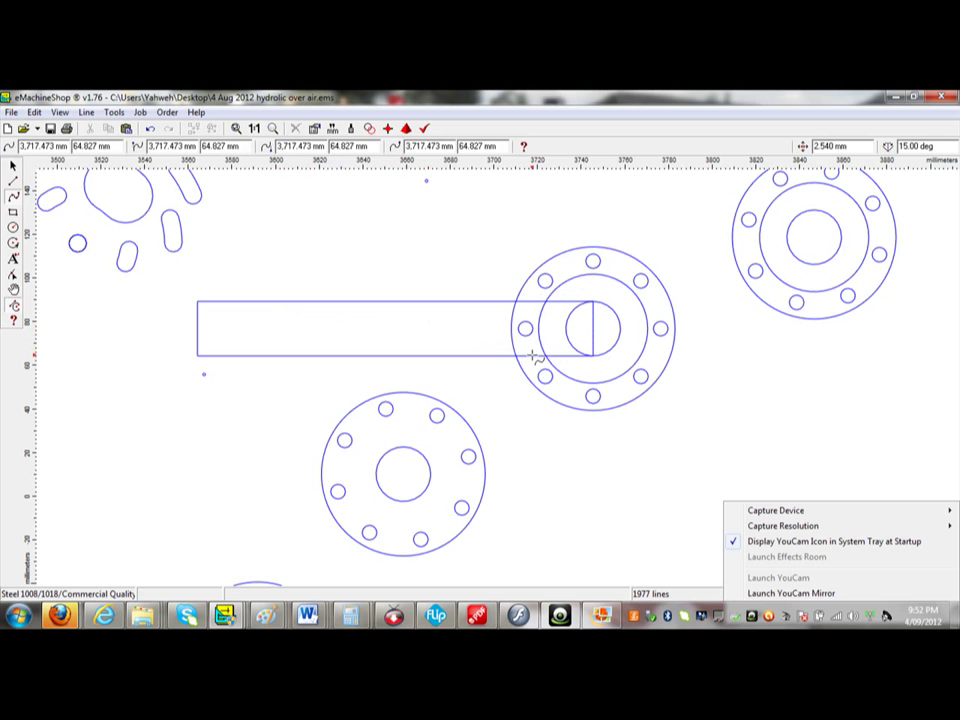
pyautogui.press('Escape')
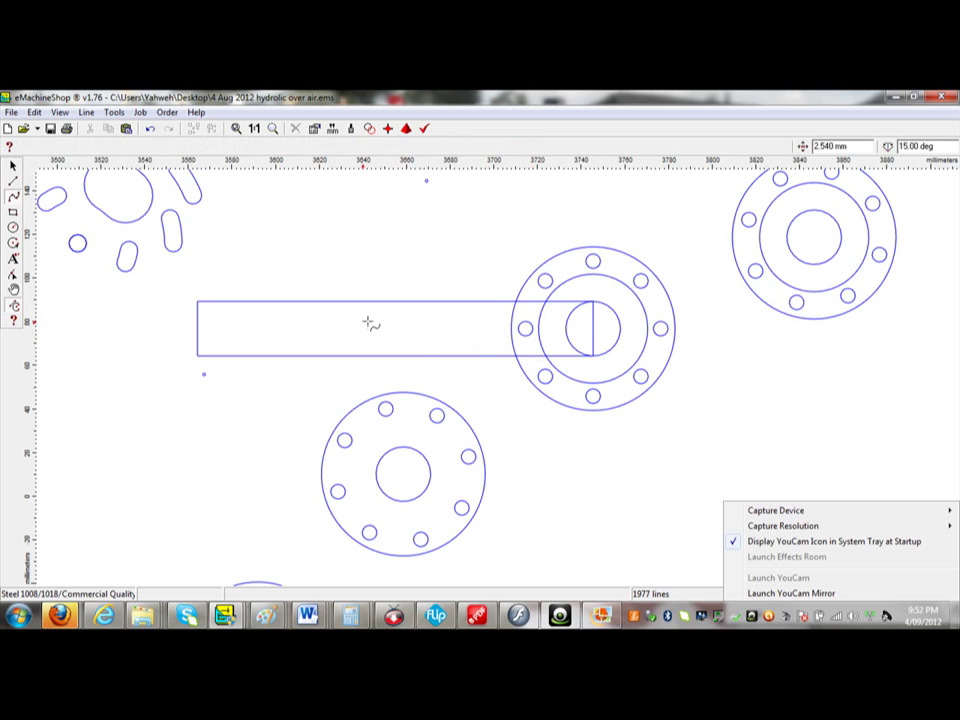
pyautogui.click(290, 299)
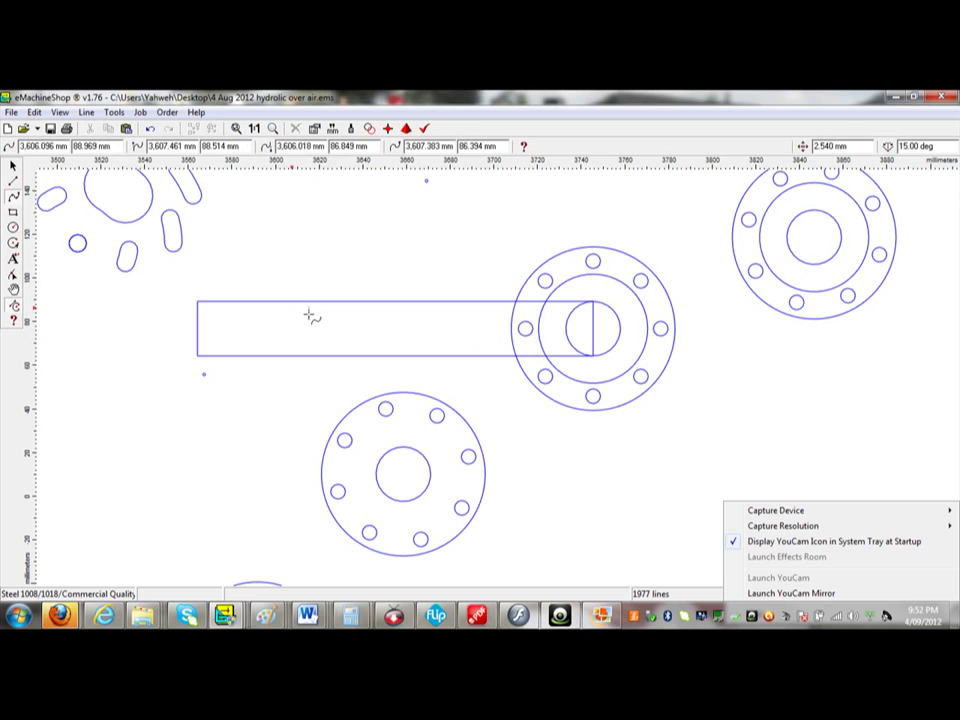
pyautogui.click(546, 357)
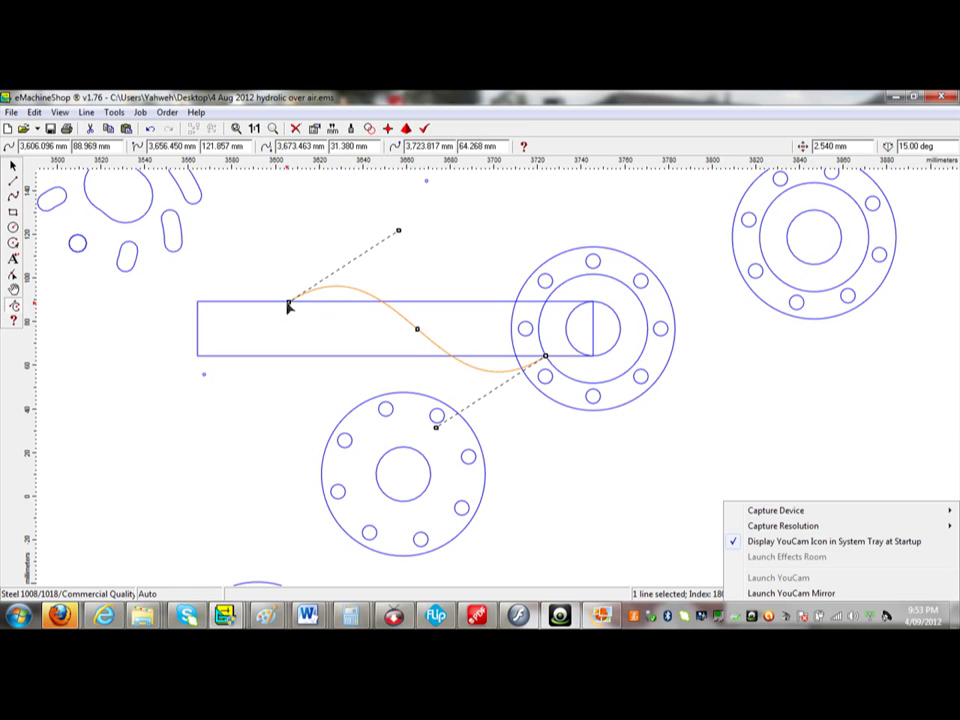
pyautogui.moveTo(289, 306); pyautogui.dragTo(265, 320)
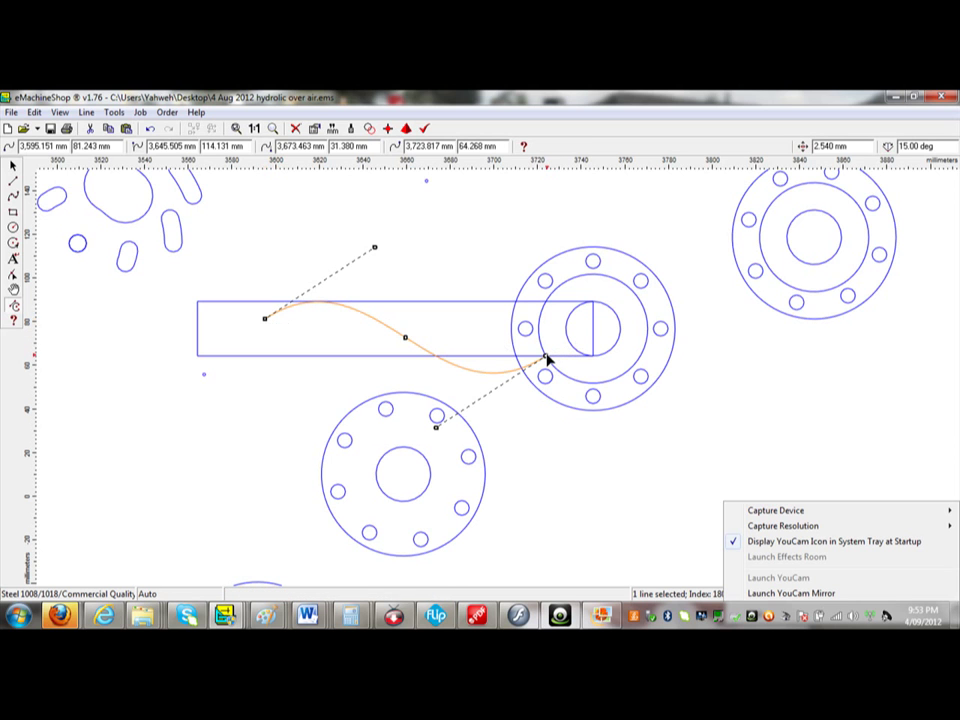
pyautogui.moveTo(546, 357); pyautogui.dragTo(580, 338)
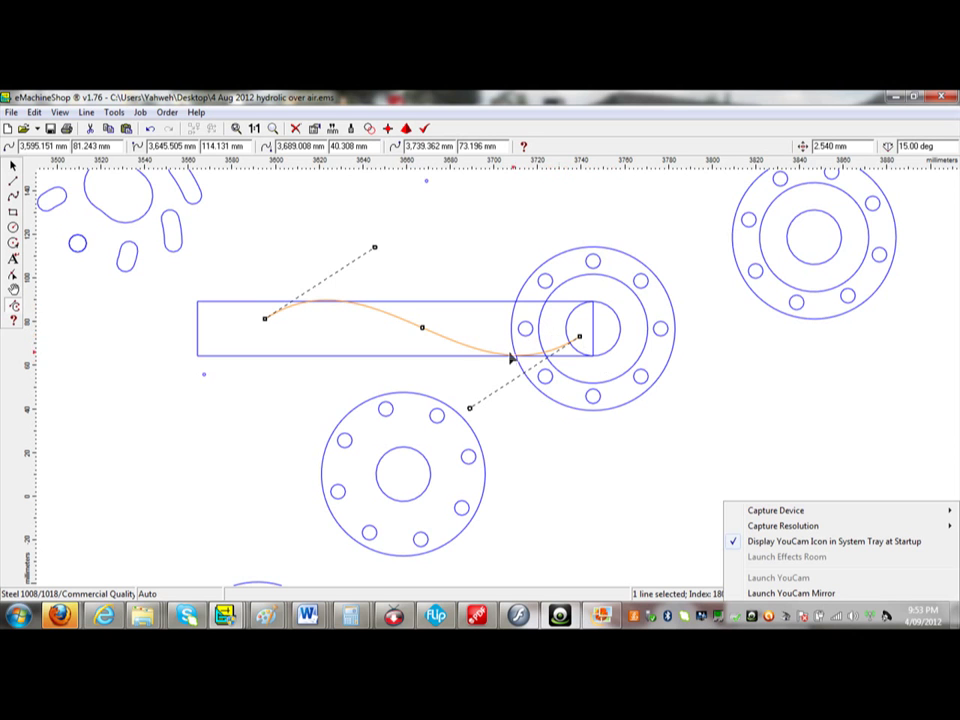
pyautogui.click(15, 212)
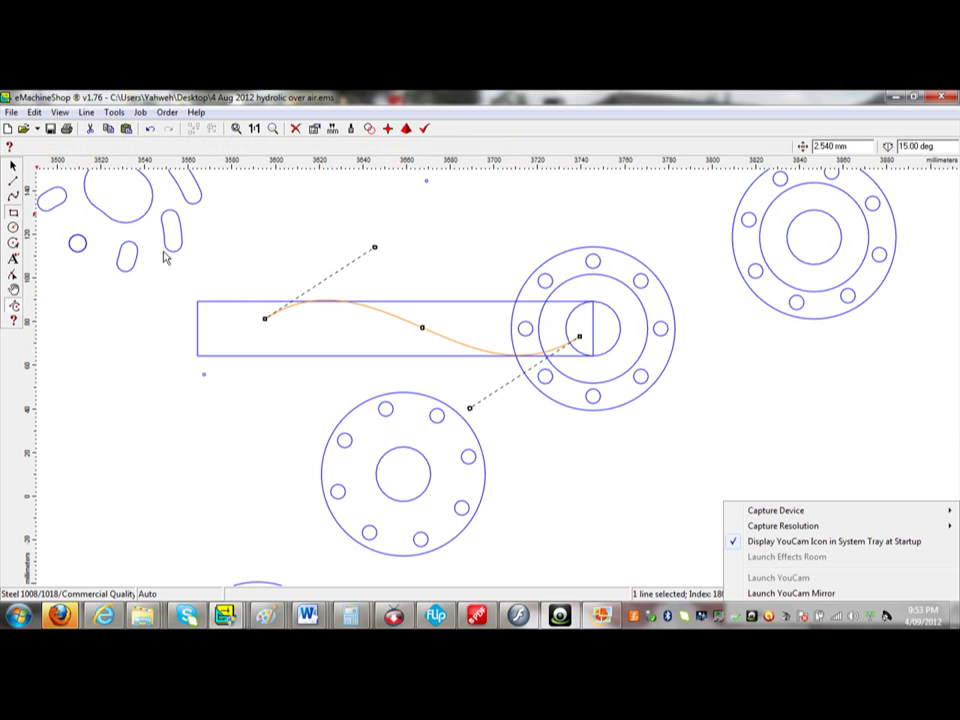
pyautogui.click(259, 305)
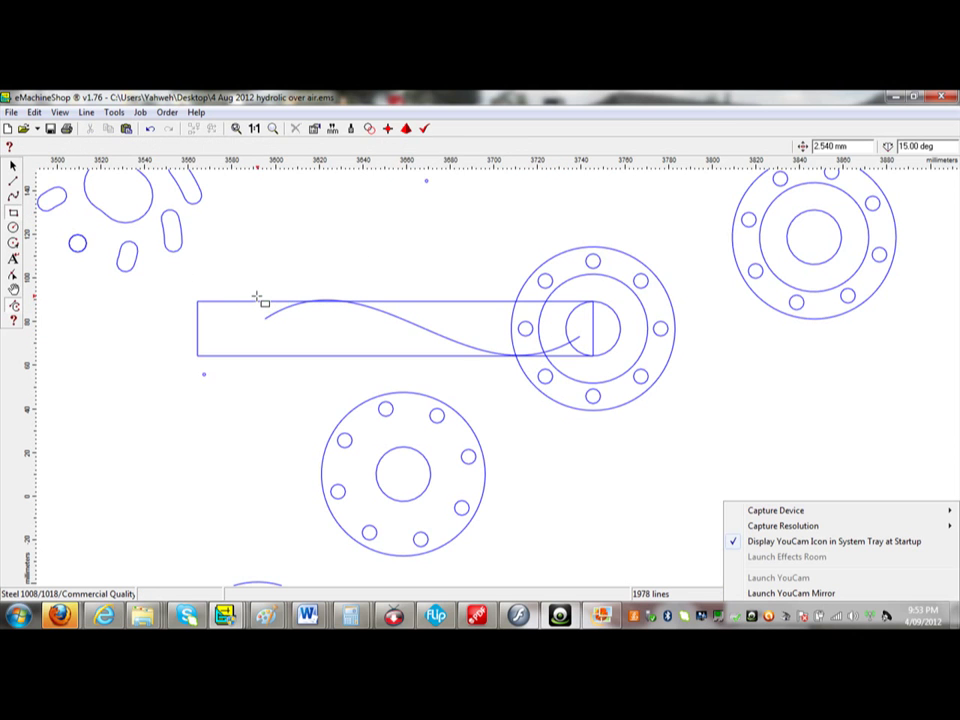
# - Draw a thin 3.541 × 31.868 mm rectangle across the slot's left end
pyautogui.moveTo(257, 297); pyautogui.dragTo(266, 370)
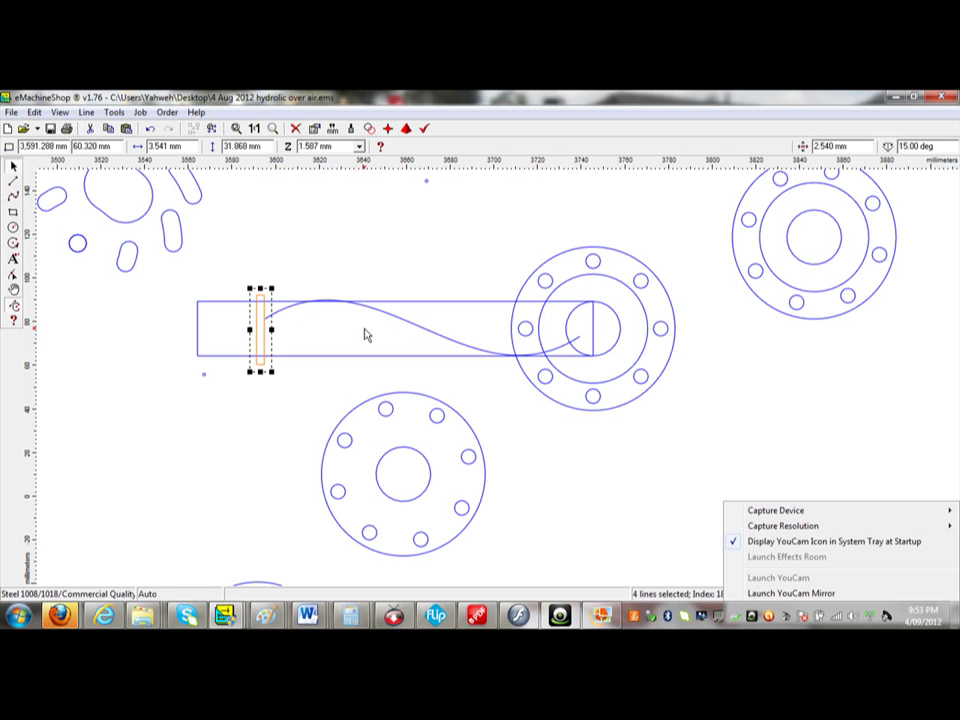
pyautogui.press('l')
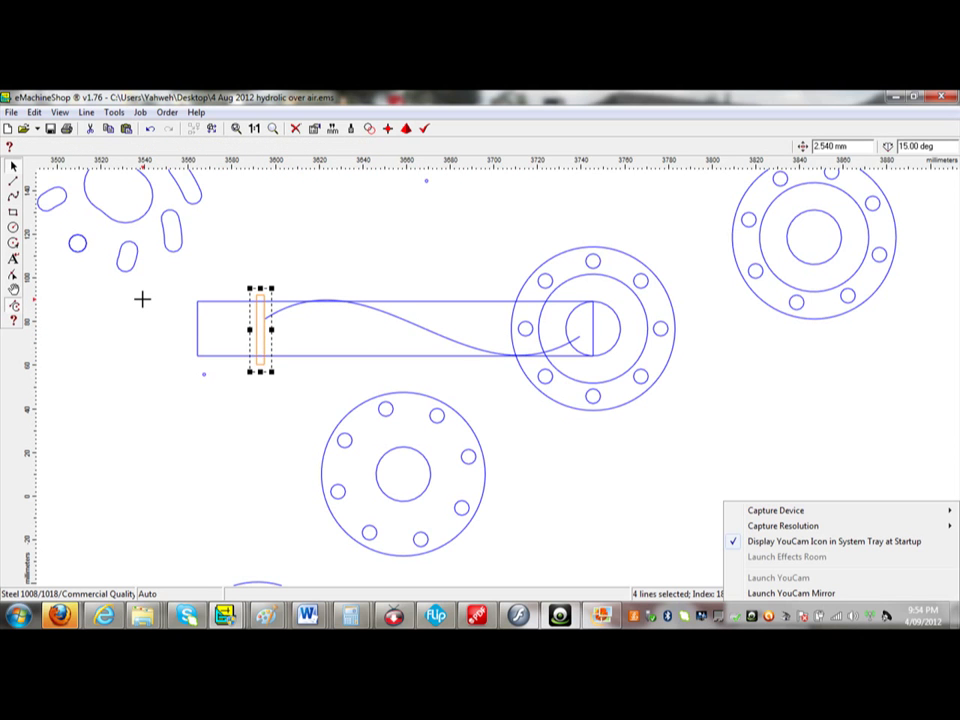
# - Deselect the thin rectangle and zoom into the right plate's top-left corner with the oval slots
pyautogui.press('Escape')
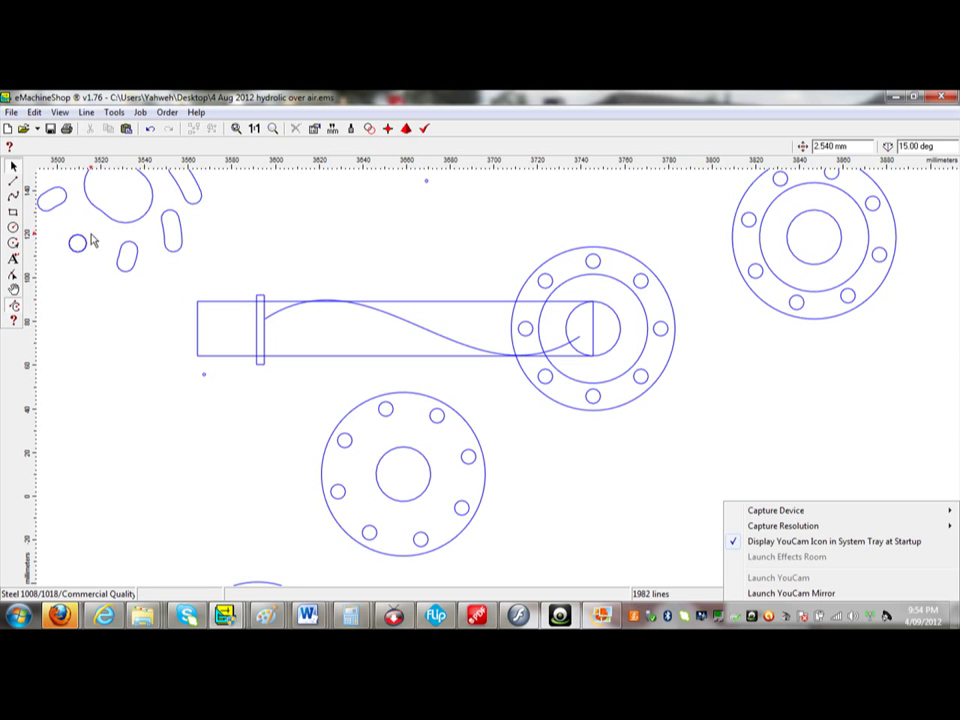
pyautogui.click(235, 130)
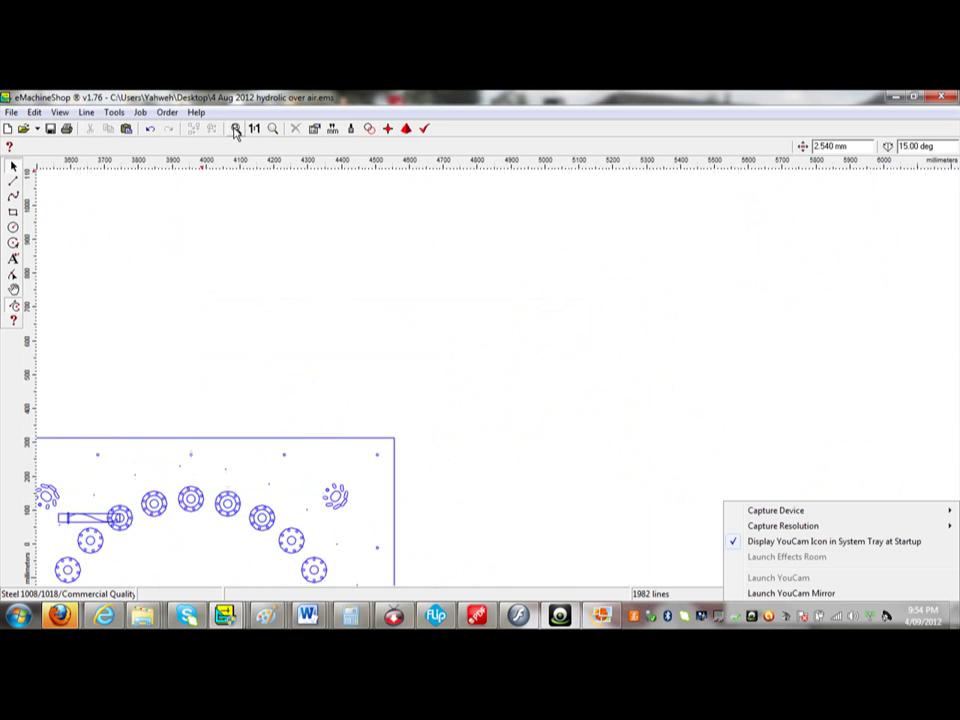
pyautogui.click(274, 128)
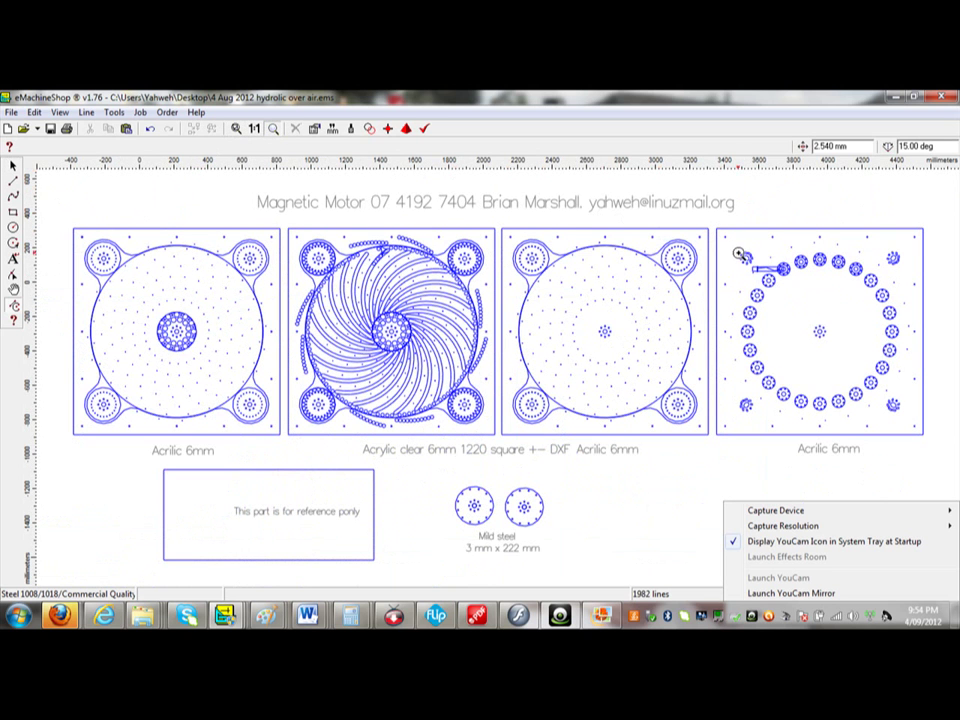
pyautogui.moveTo(735, 251); pyautogui.dragTo(774, 279)
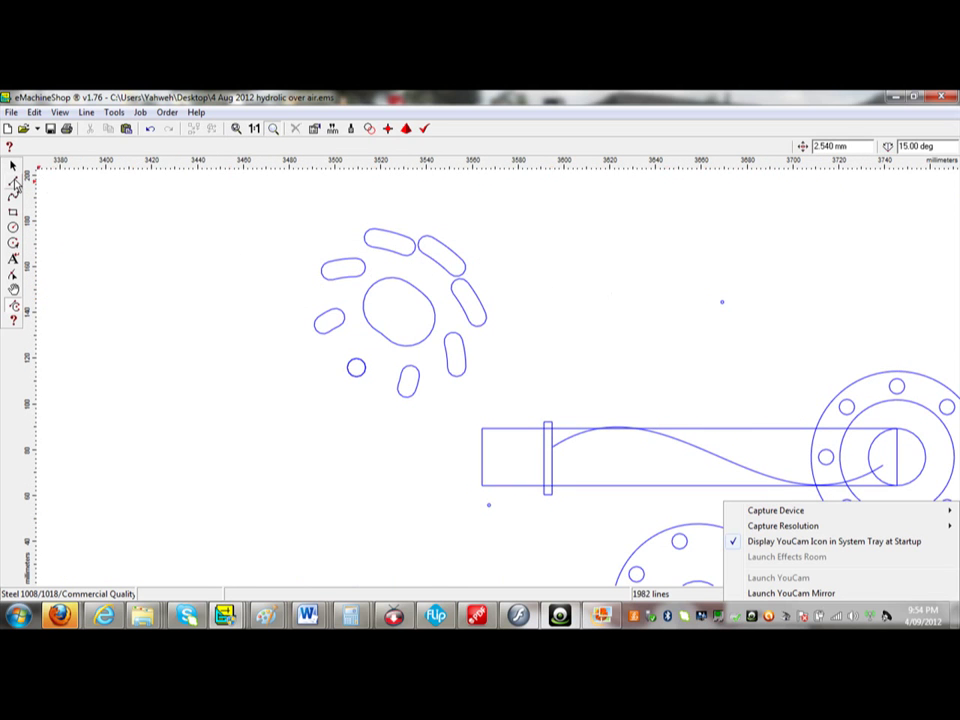
# - Draw a line at 180° from the small circle's centre beside the oval slots
pyautogui.click(356, 367)
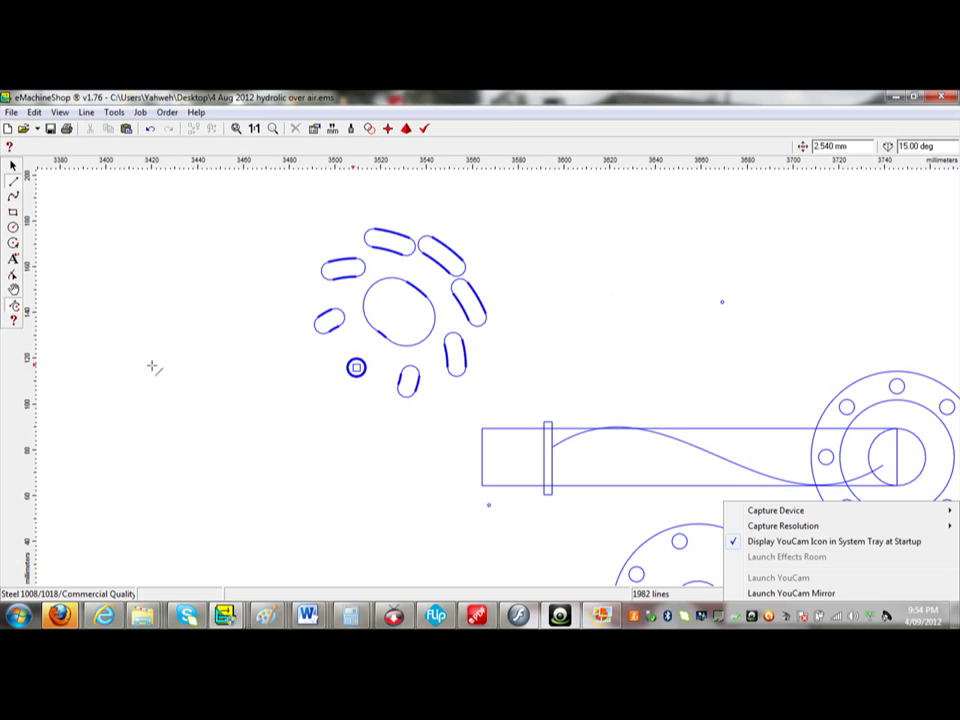
pyautogui.click(66, 372)
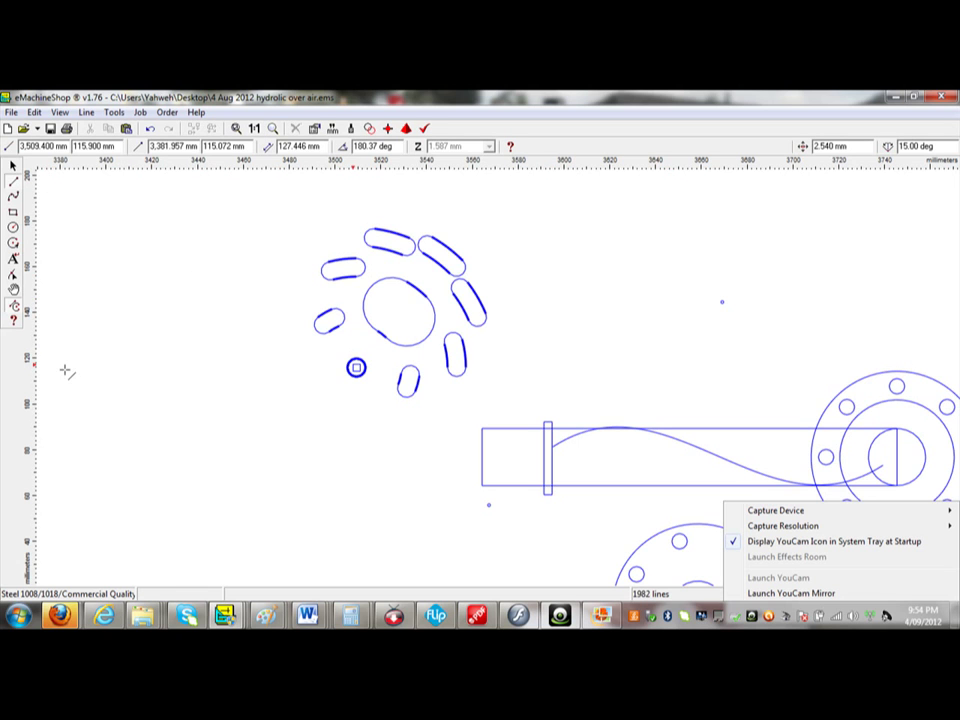
pyautogui.click(64, 372)
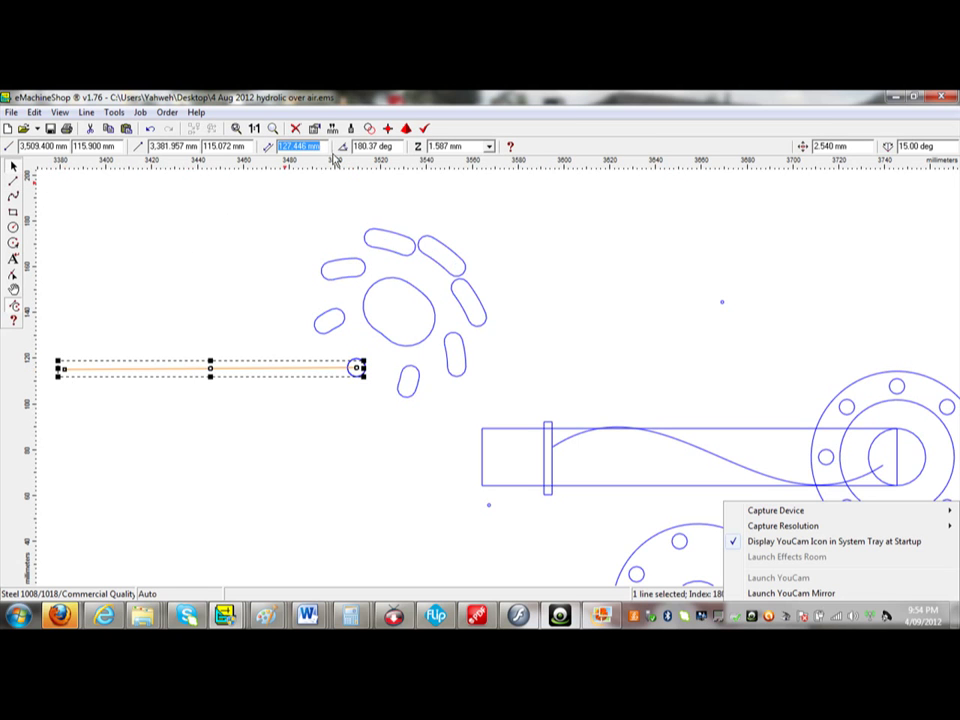
pyautogui.press('Tab')
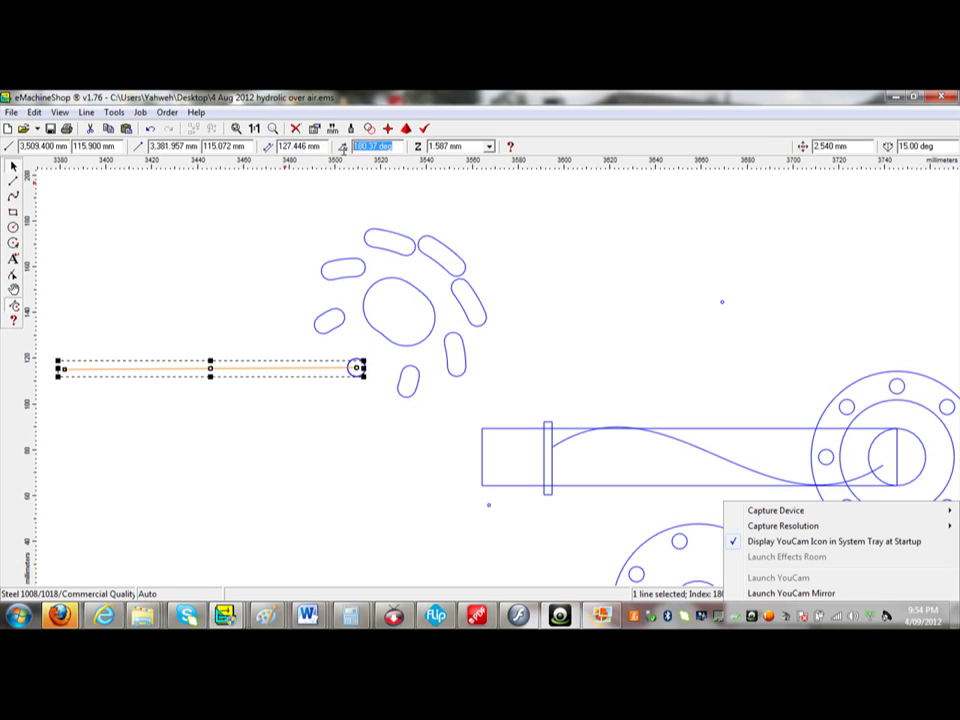
pyautogui.write('180')
pyautogui.press('Return')
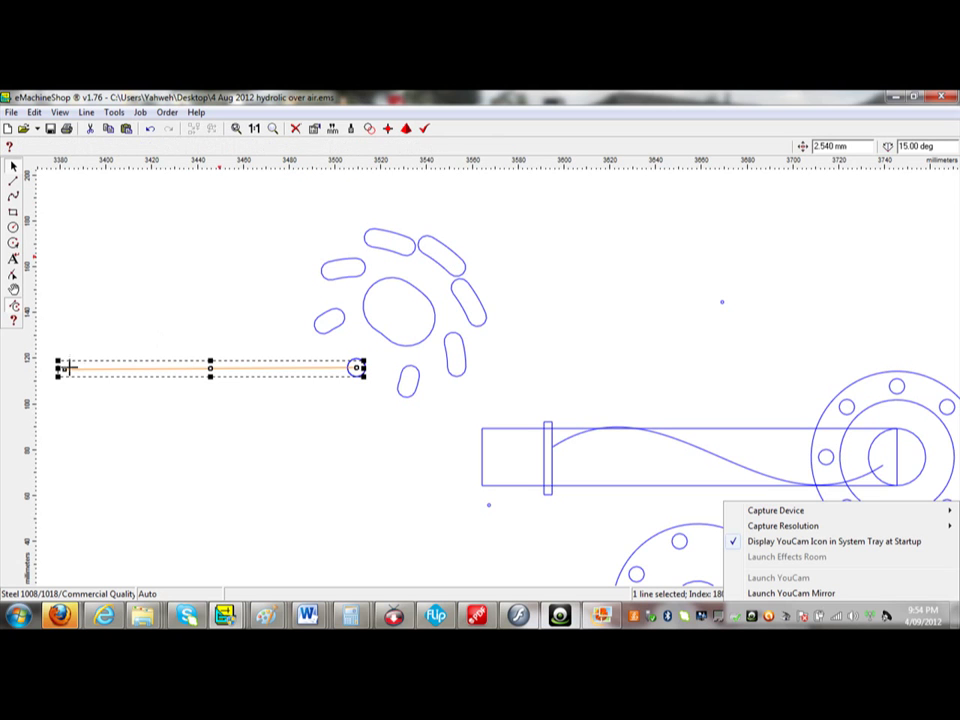
pyautogui.click(60, 375)
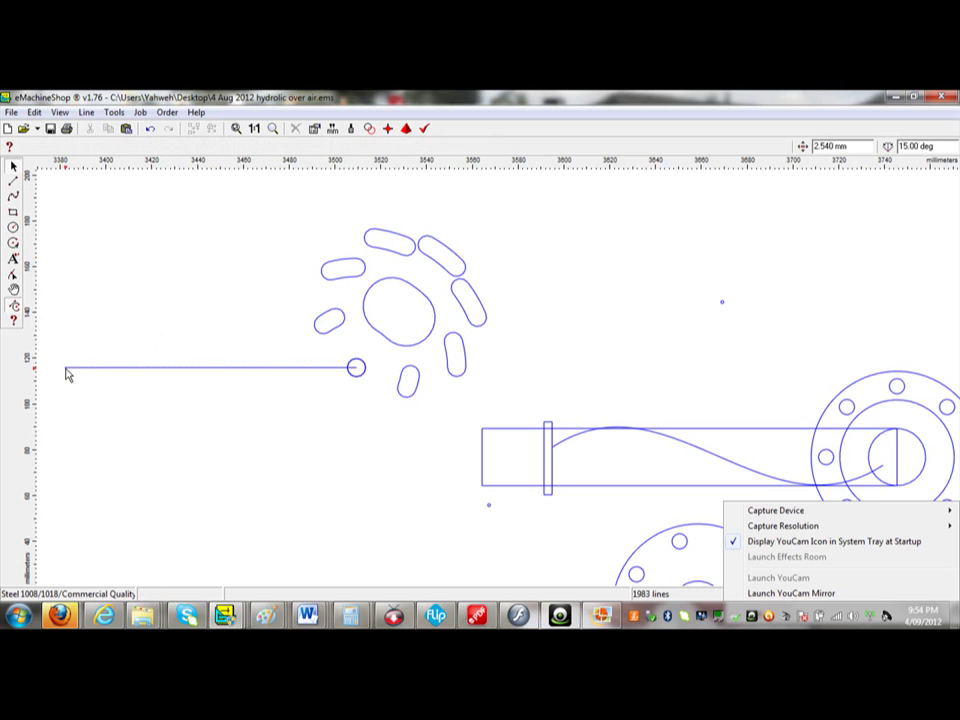
# - Stretch the line leftward to 399.580 mm so it reaches a hole on the disc
pyautogui.click(67, 370)
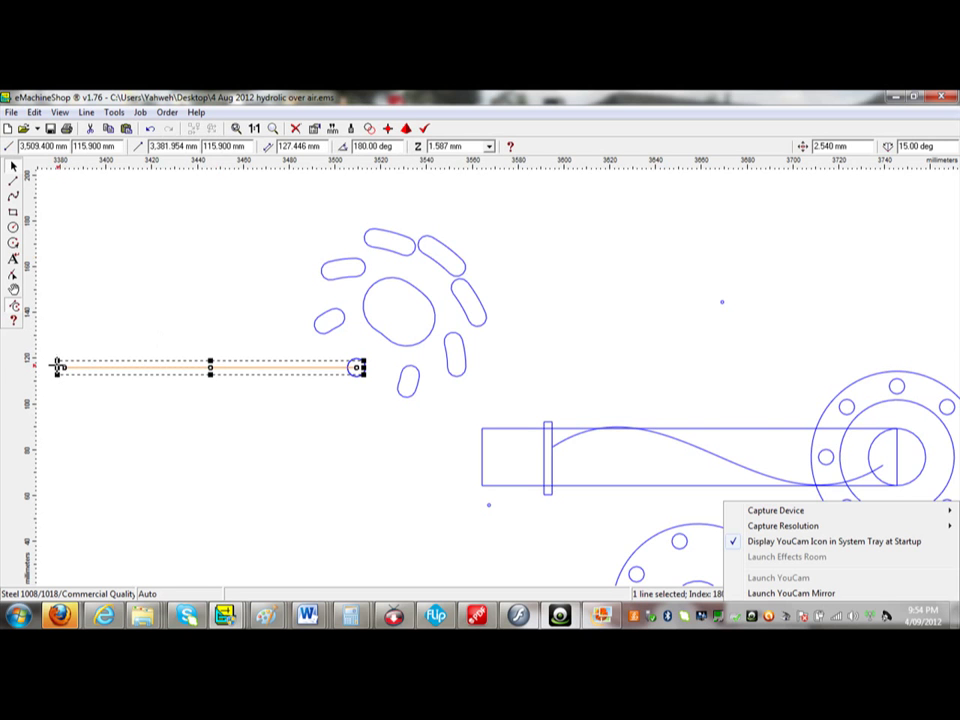
pyautogui.moveTo(58, 368); pyautogui.dragTo(180, 368)
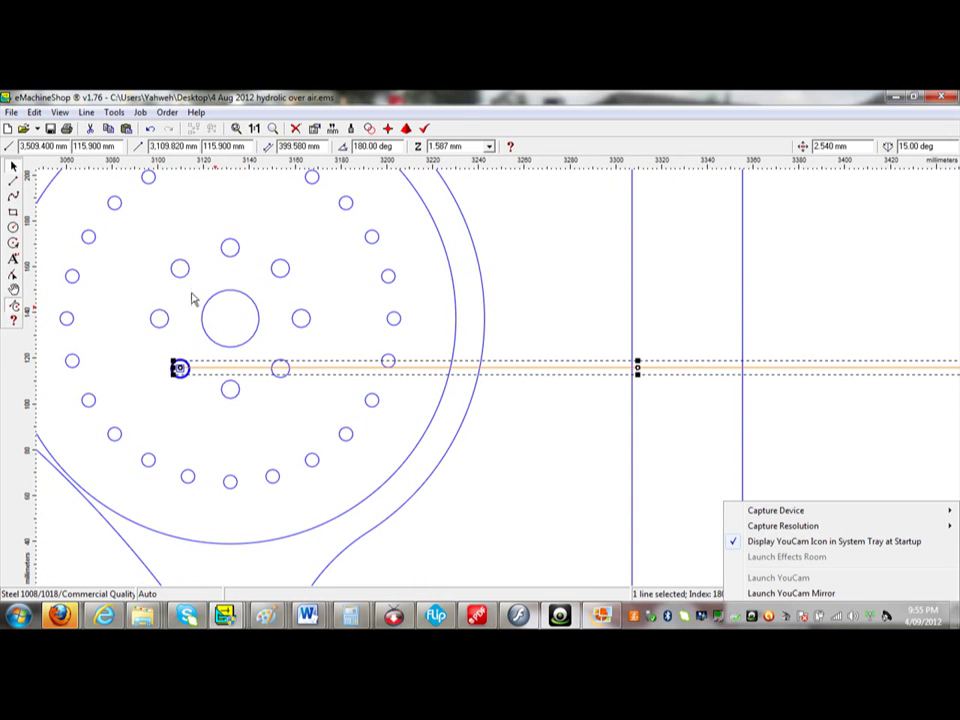
pyautogui.click(14, 214)
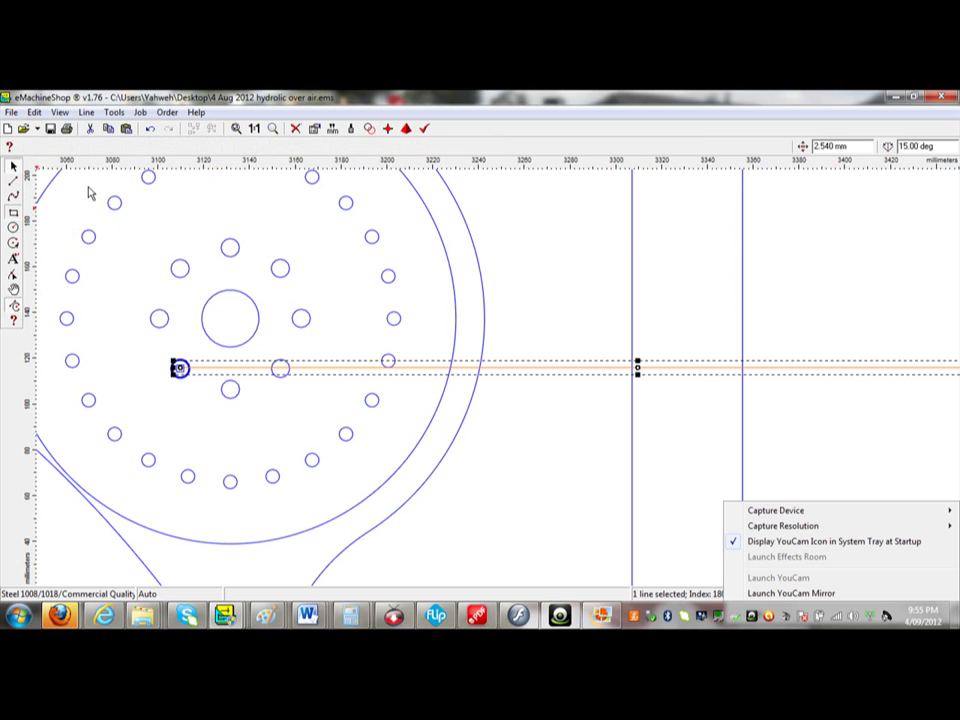
pyautogui.press('Escape')
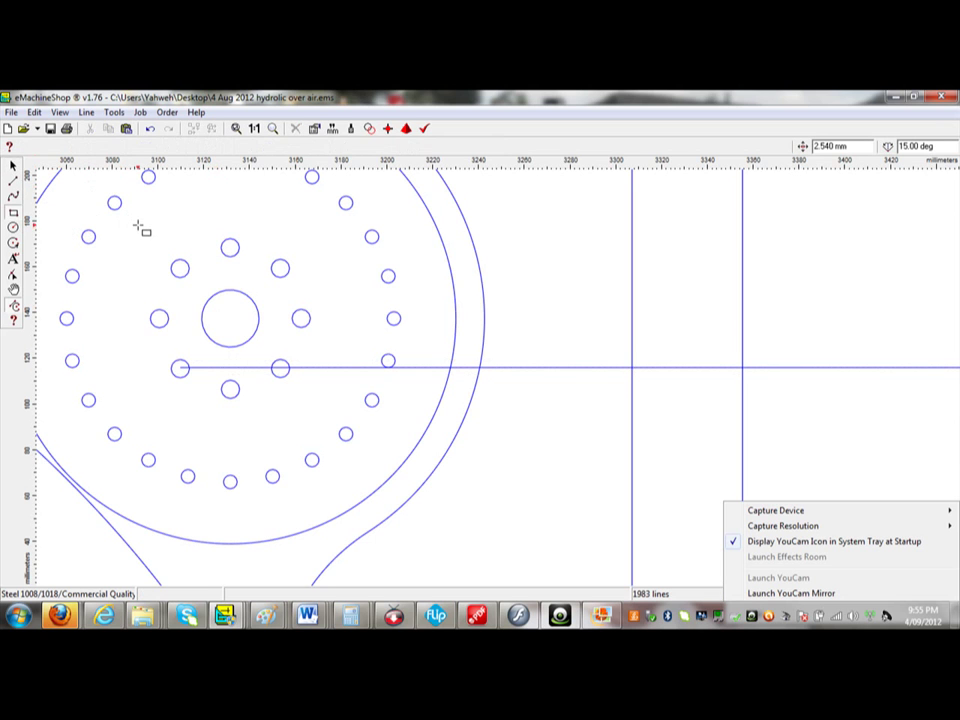
# - Draw a 78.880 × 84.098 mm rectangle around the centre holes and paste a copy over the oval slots
pyautogui.moveTo(138, 225); pyautogui.dragTo(319, 417)
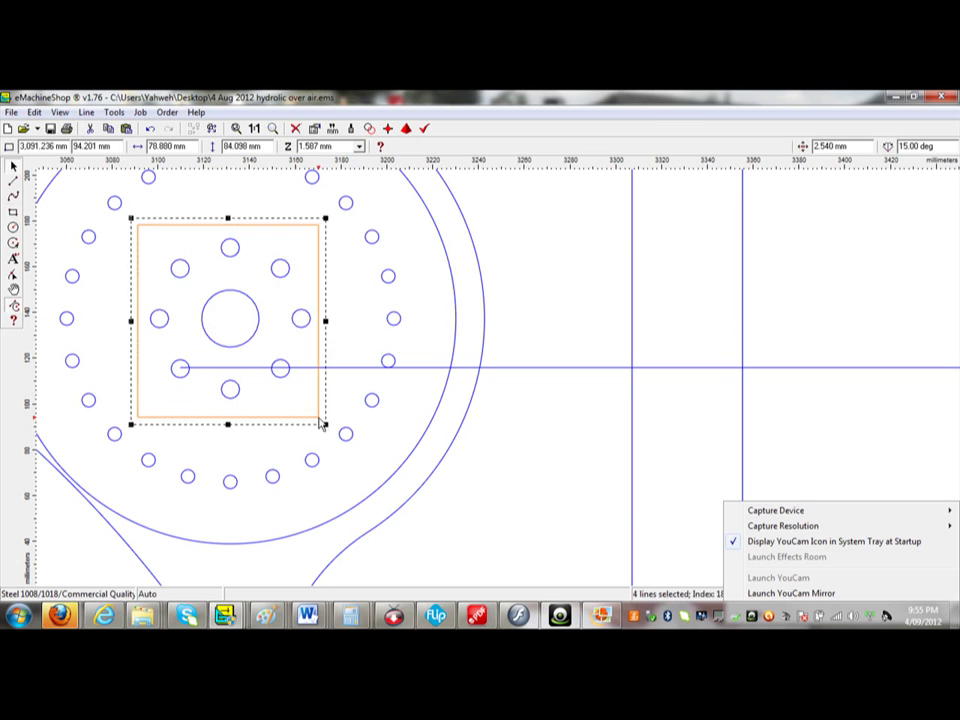
pyautogui.click(126, 131)
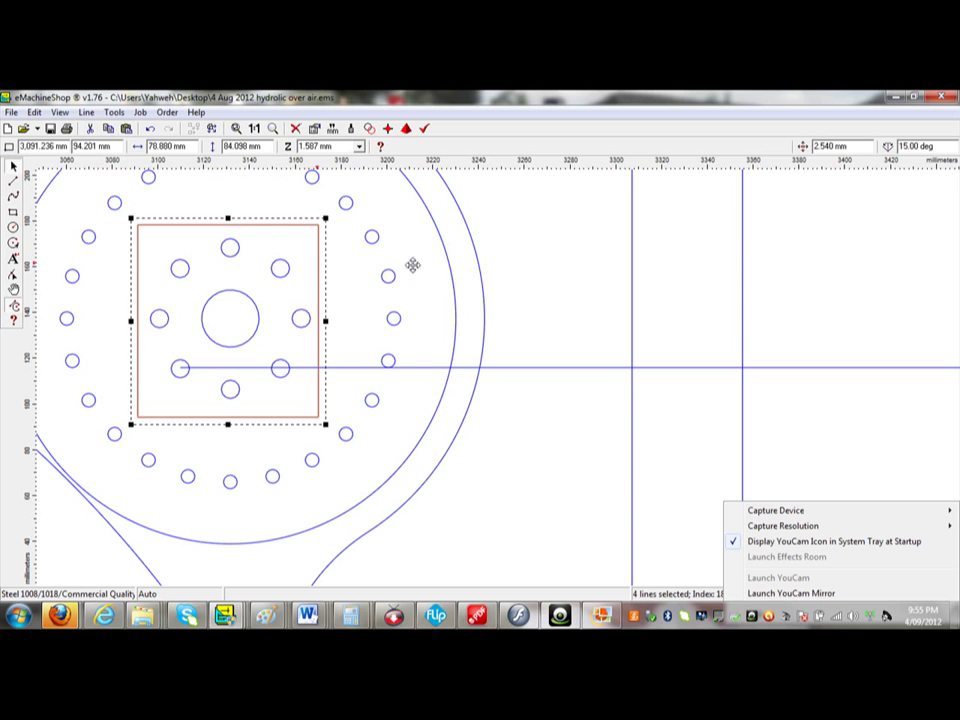
pyautogui.moveTo(851, 272); pyautogui.dragTo(875, 261)
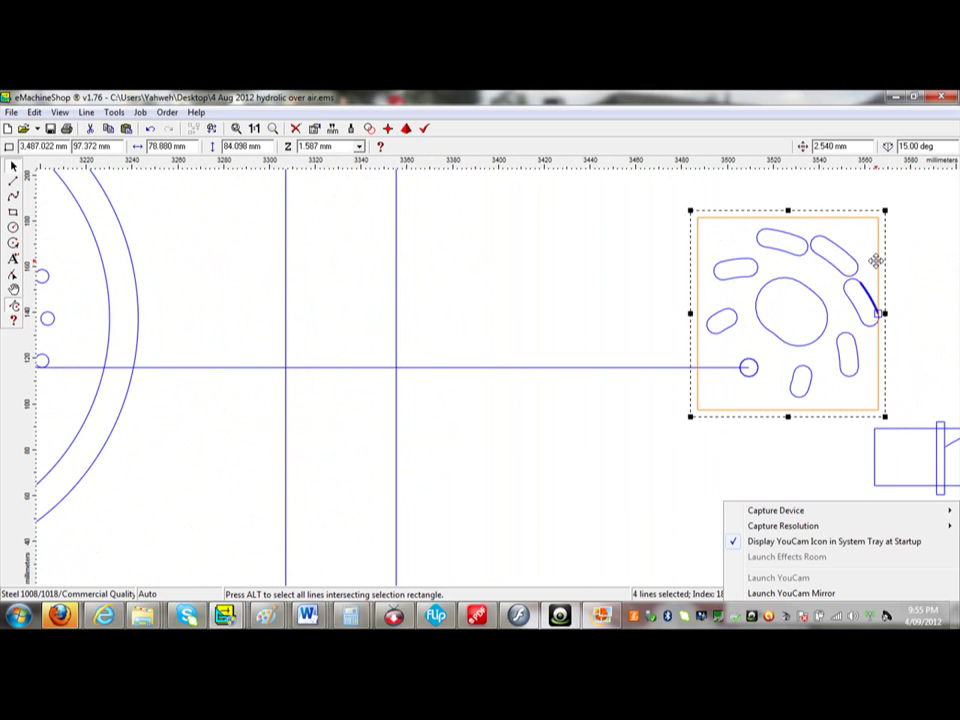
# - Undo both rectangles and the line extension, then pan the disc's hole pattern into view
pyautogui.click(151, 129)
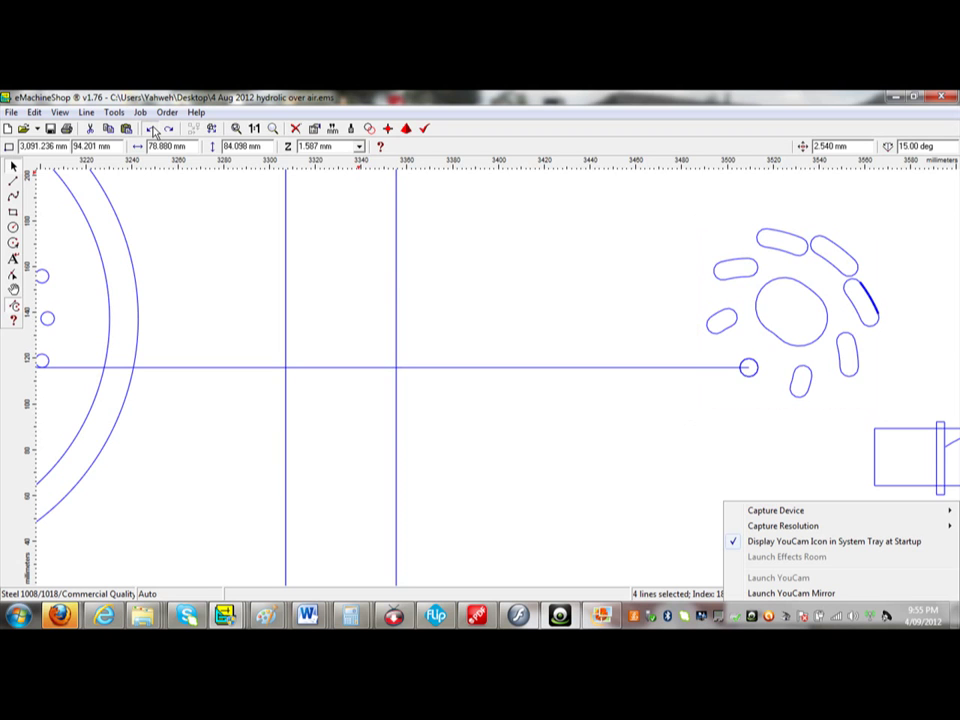
pyautogui.click(152, 130)
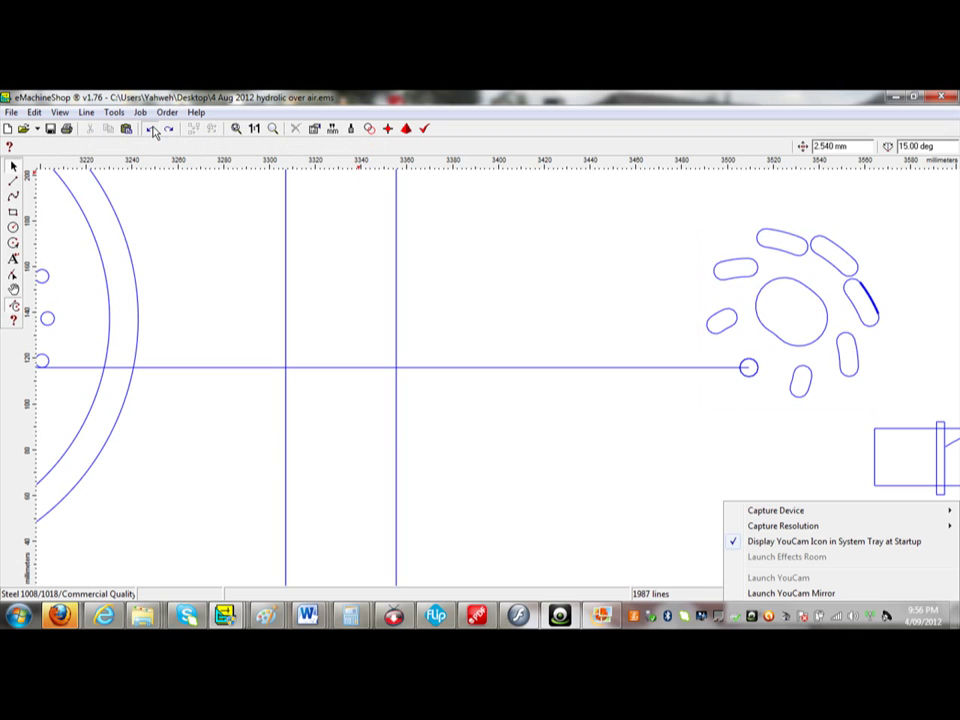
pyautogui.click(152, 130)
pyautogui.click(152, 130)
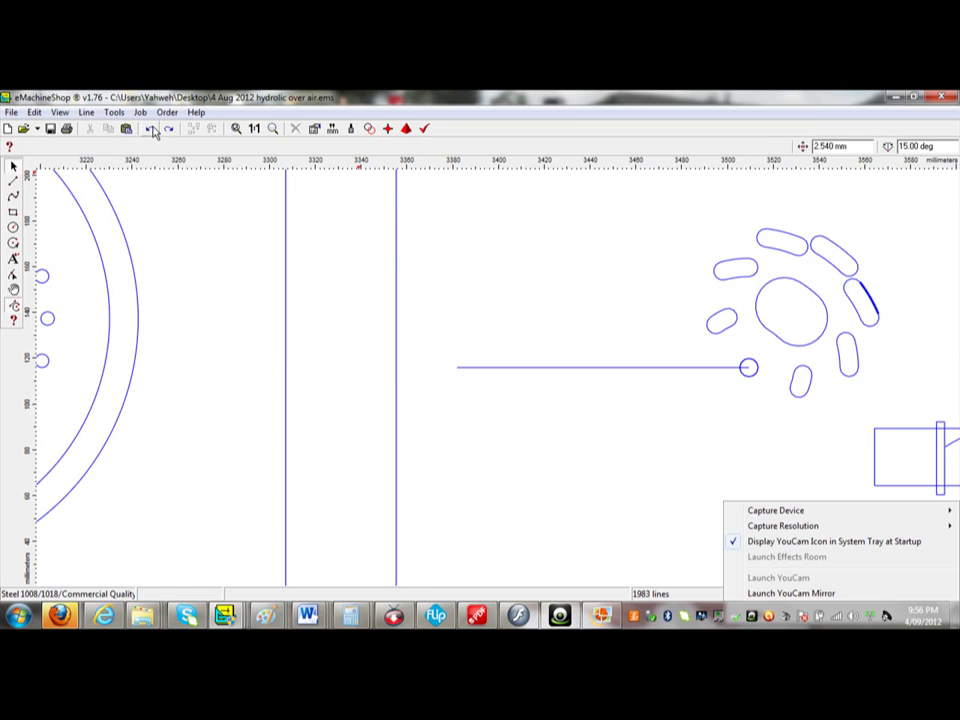
pyautogui.click(13, 289)
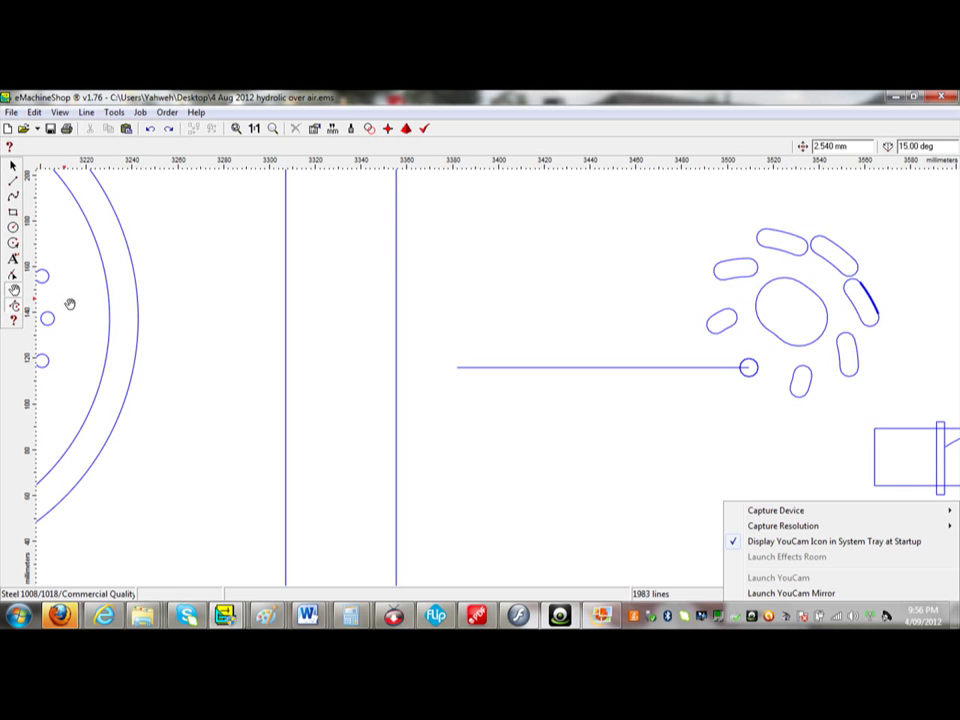
pyautogui.moveTo(70, 303); pyautogui.dragTo(363, 323)
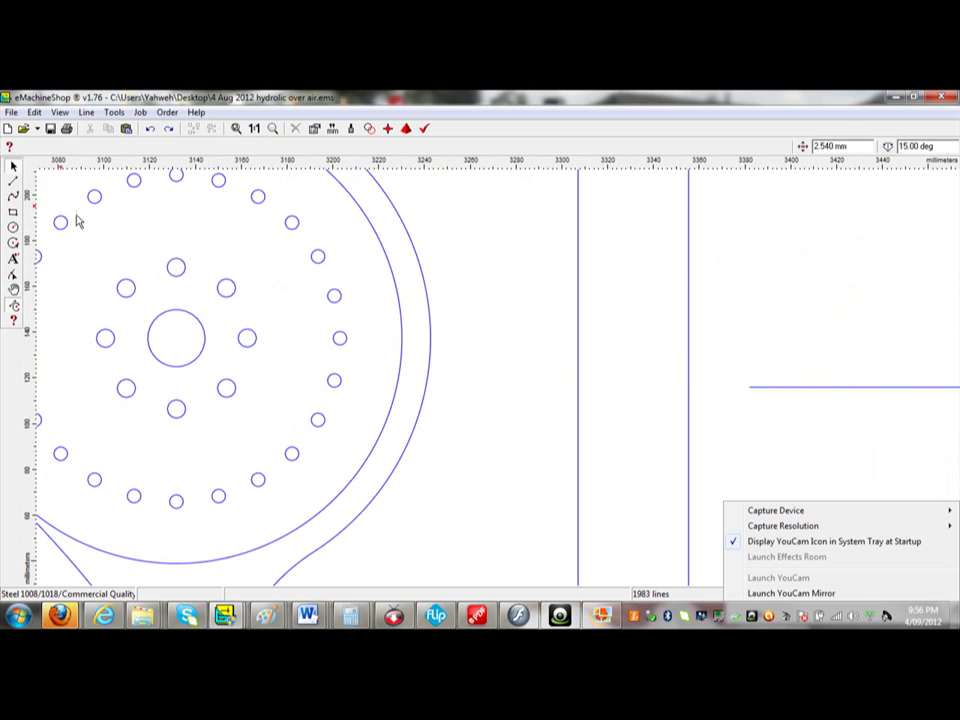
# - Select the centre circle and its eight surrounding holes and drag them onto the oval slot cluster
pyautogui.moveTo(80, 242); pyautogui.dragTo(277, 436)
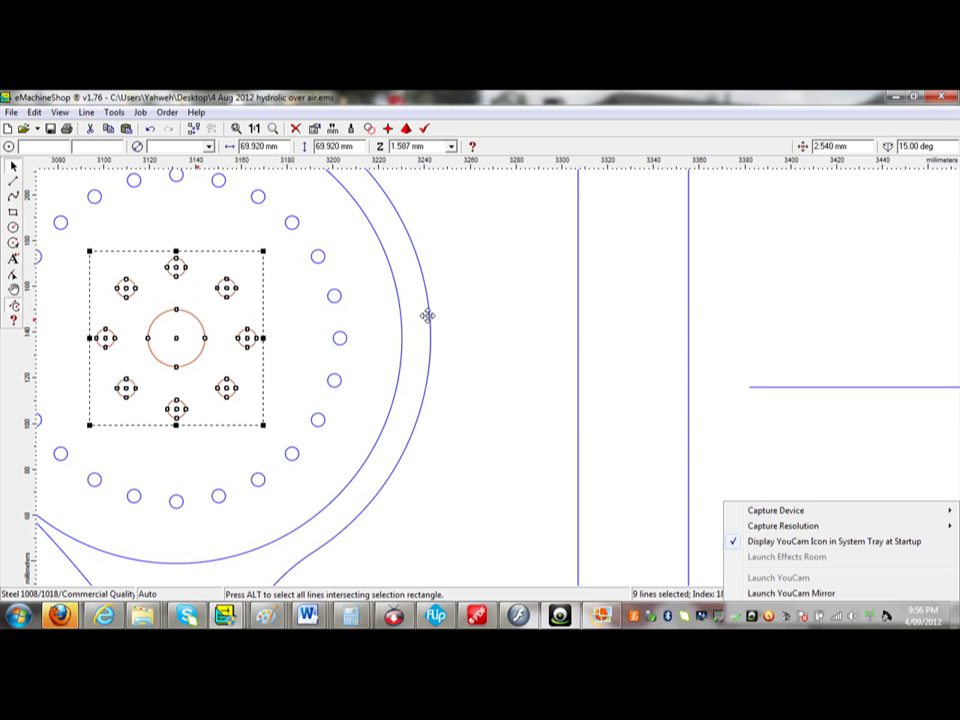
pyautogui.moveTo(427, 316)
pyautogui.mouseDown()
pyautogui.moveTo(572, 328)
pyautogui.moveTo(666, 351)
pyautogui.moveTo(937, 359)
pyautogui.moveTo(901, 338)
pyautogui.moveTo(845, 334)
pyautogui.moveTo(900, 318)
pyautogui.mouseUp()
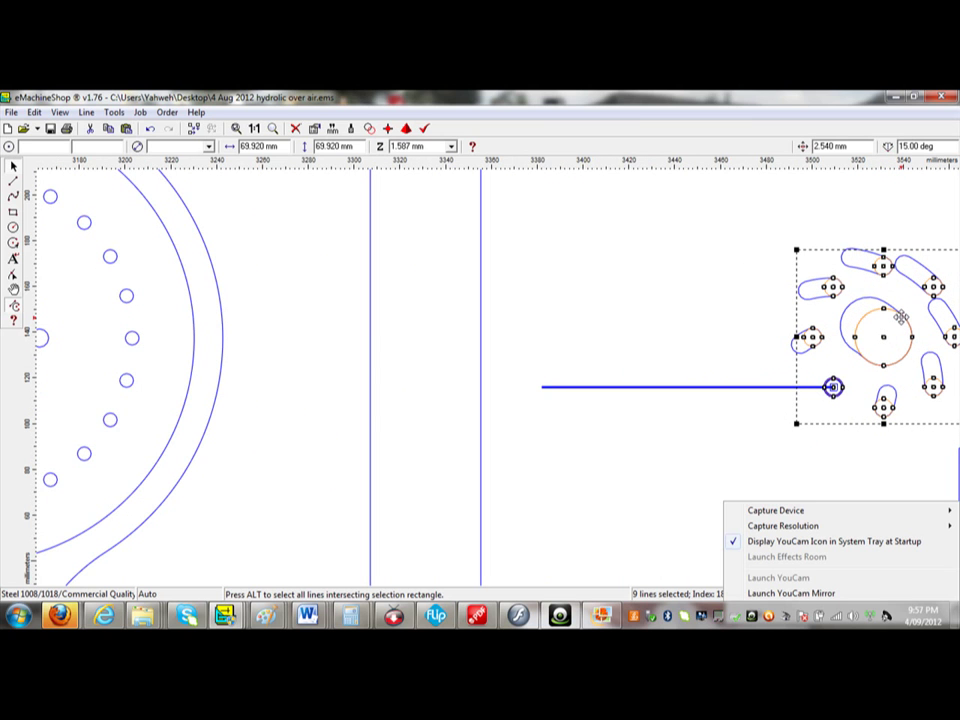
# - Turn the placed nine-circle hub pattern slightly so its holes align with the angled oval slots
pyautogui.moveTo(900, 318); pyautogui.dragTo(893, 316)
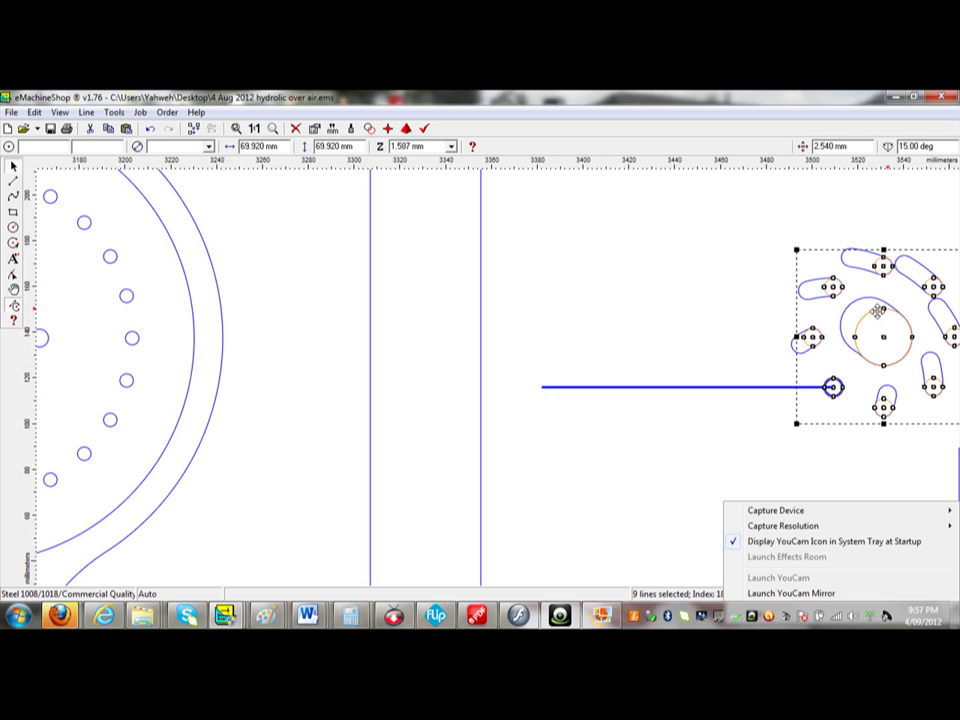
pyautogui.click(884, 337)
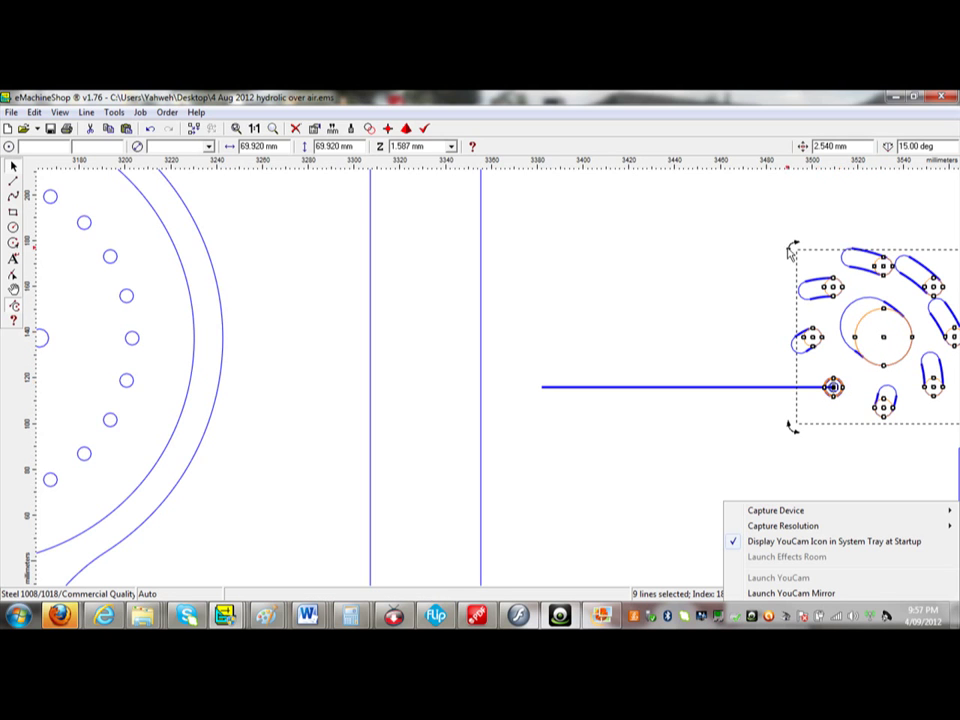
pyautogui.moveTo(788, 251); pyautogui.dragTo(788, 281)
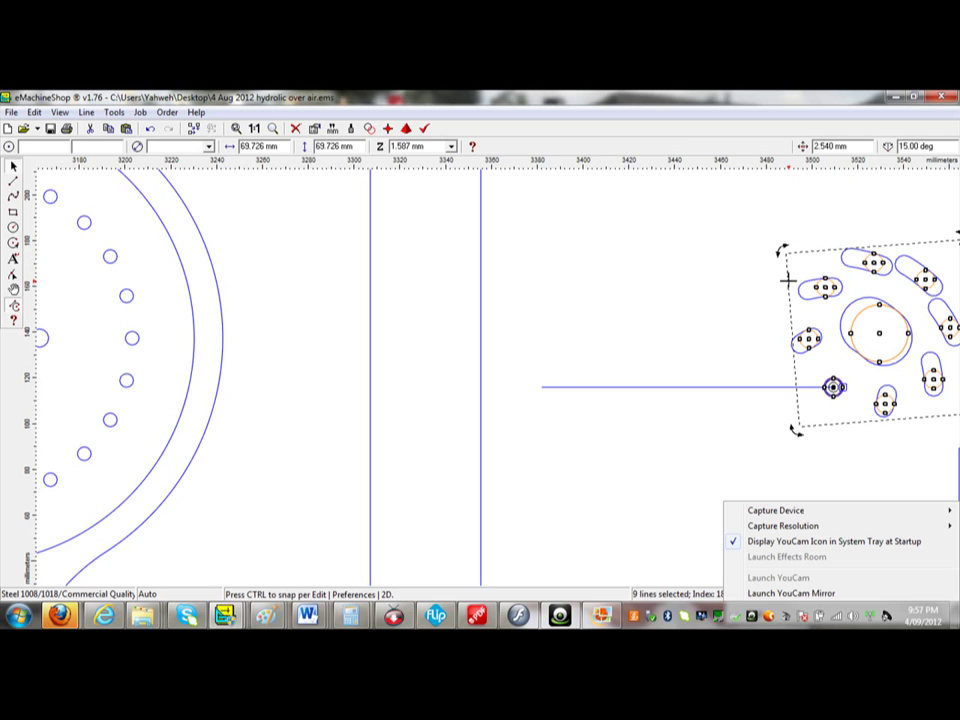
pyautogui.moveTo(788, 281)
pyautogui.mouseDown()
pyautogui.moveTo(789, 321)
pyautogui.moveTo(790, 302)
pyautogui.mouseUp()
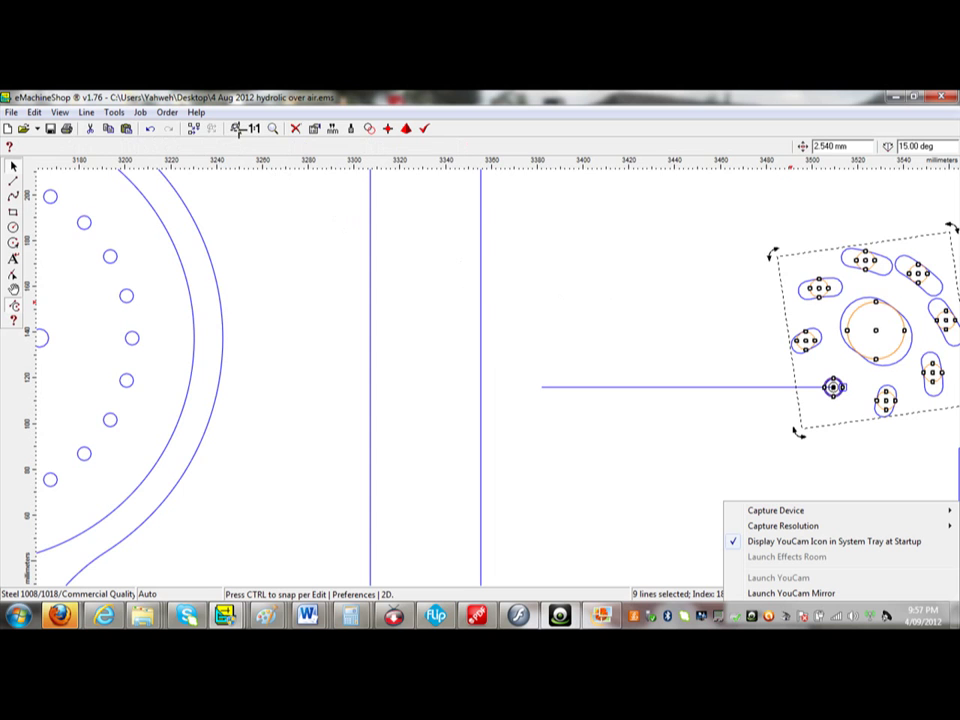
# - Deselect the rotated pattern, fit the whole drawing, then box-zoom on the second plate's top-right corner
pyautogui.click(237, 130)
pyautogui.click(237, 130)
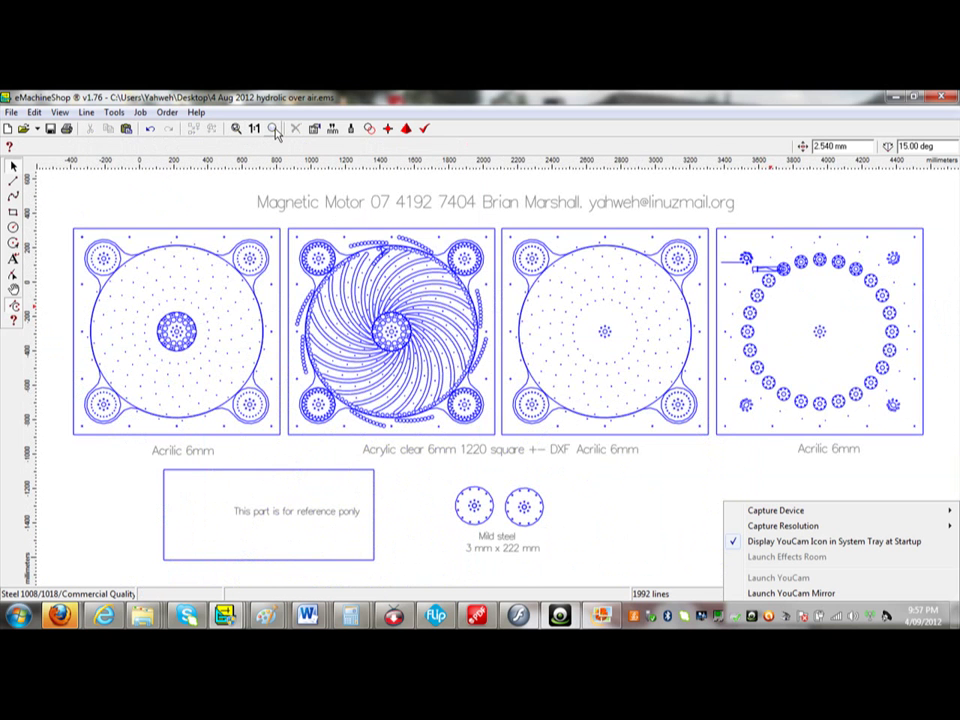
pyautogui.click(274, 131)
pyautogui.moveTo(434, 229); pyautogui.dragTo(494, 288)
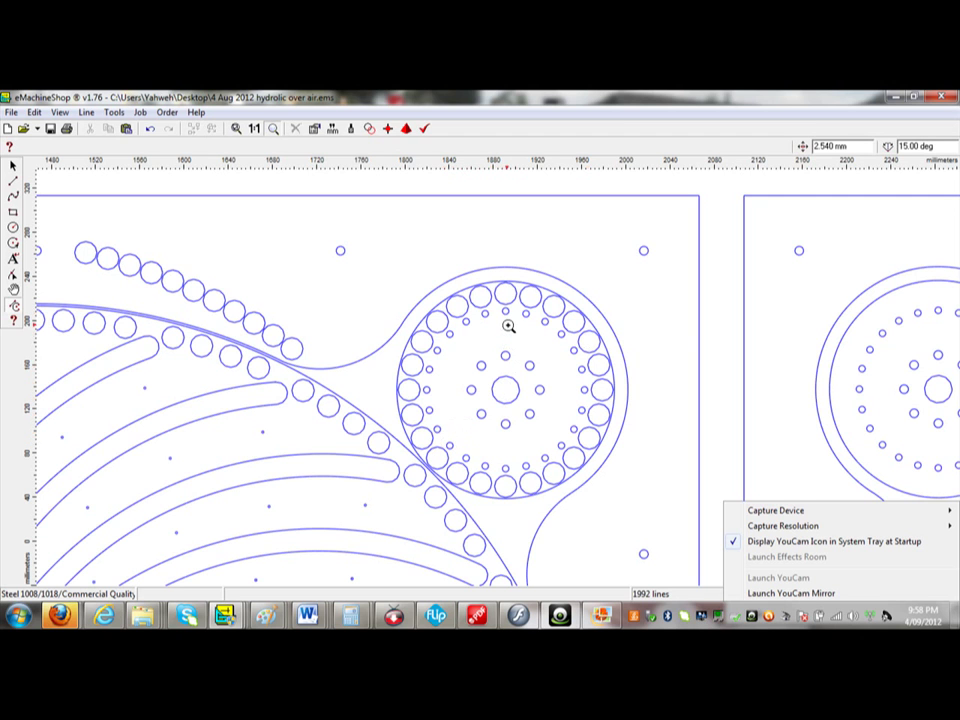
# - Zoom closer on the ring, then drag the top row's last 20.100 mm magnet circle into the lower slot
pyautogui.click(510, 382)
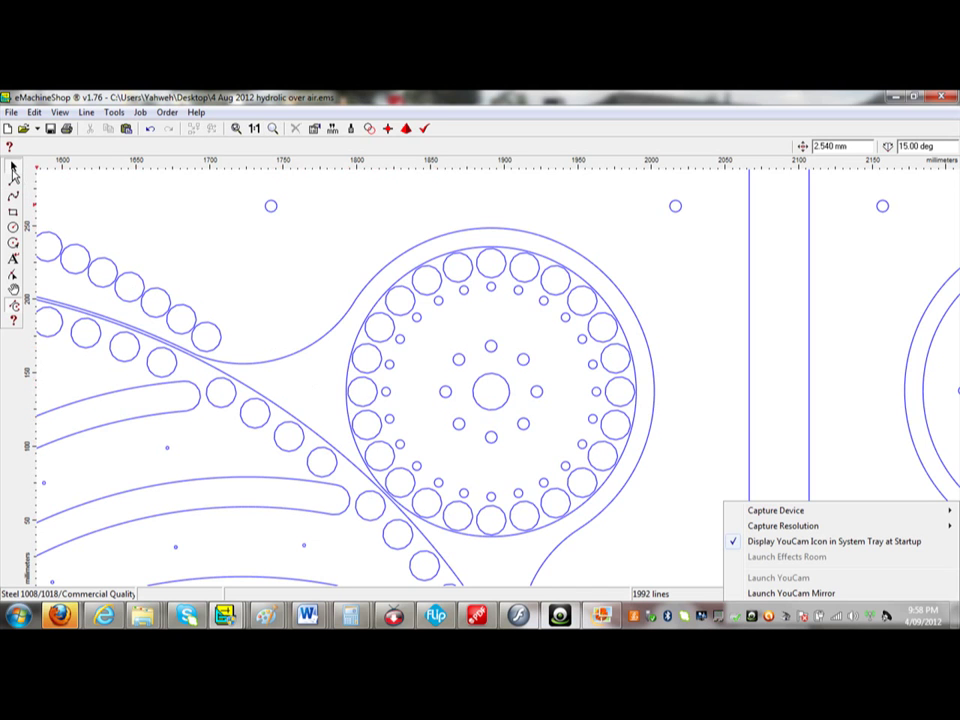
pyautogui.click(13, 166)
pyautogui.moveTo(208, 330); pyautogui.dragTo(217, 478)
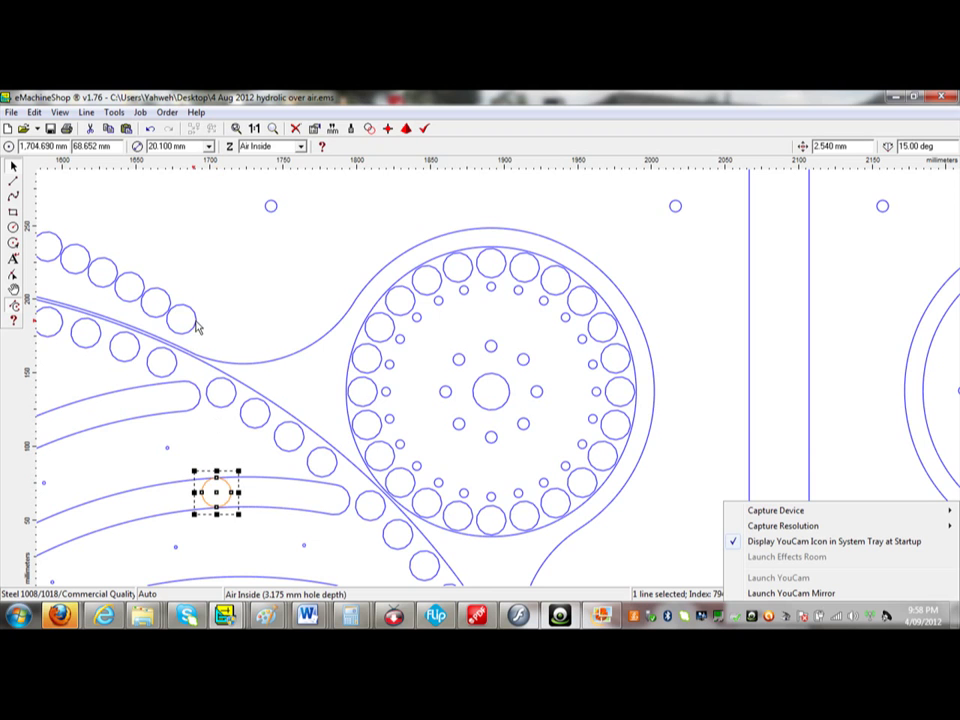
# - Slide the first magnet further along the slot and bring two more top-row circles in beside it
pyautogui.moveTo(230, 492); pyautogui.dragTo(136, 507)
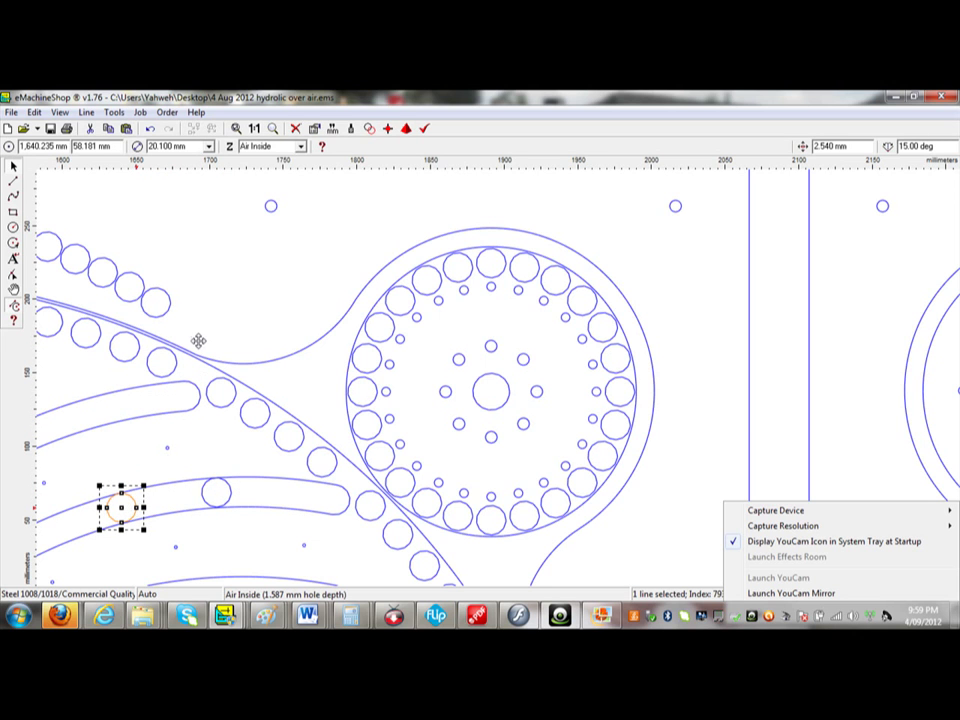
pyautogui.moveTo(171, 303); pyautogui.dragTo(184, 490)
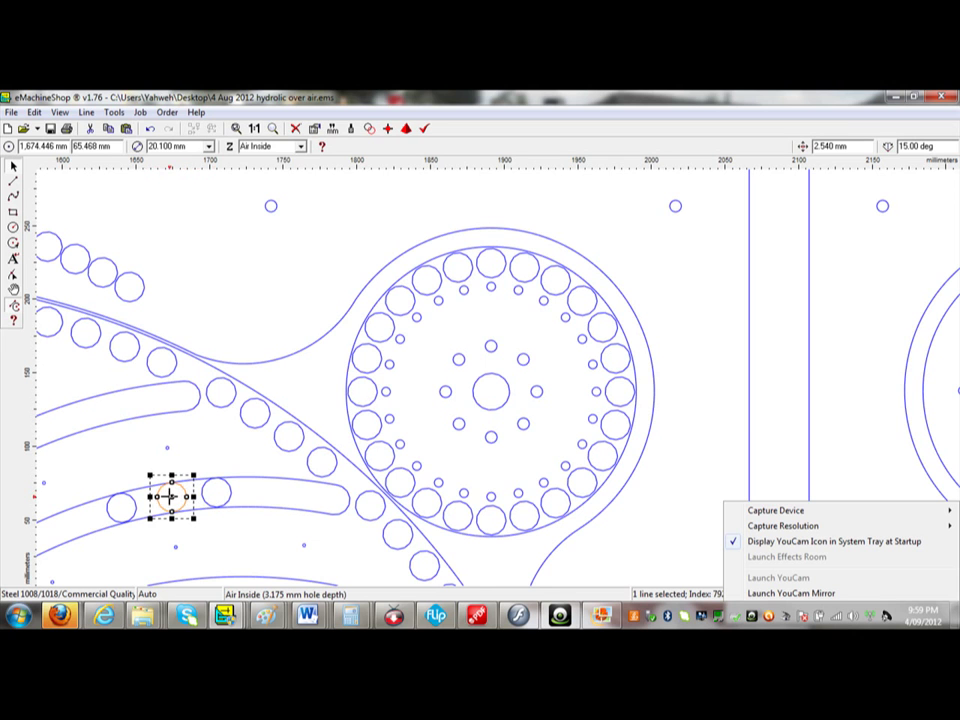
pyautogui.click(171, 495)
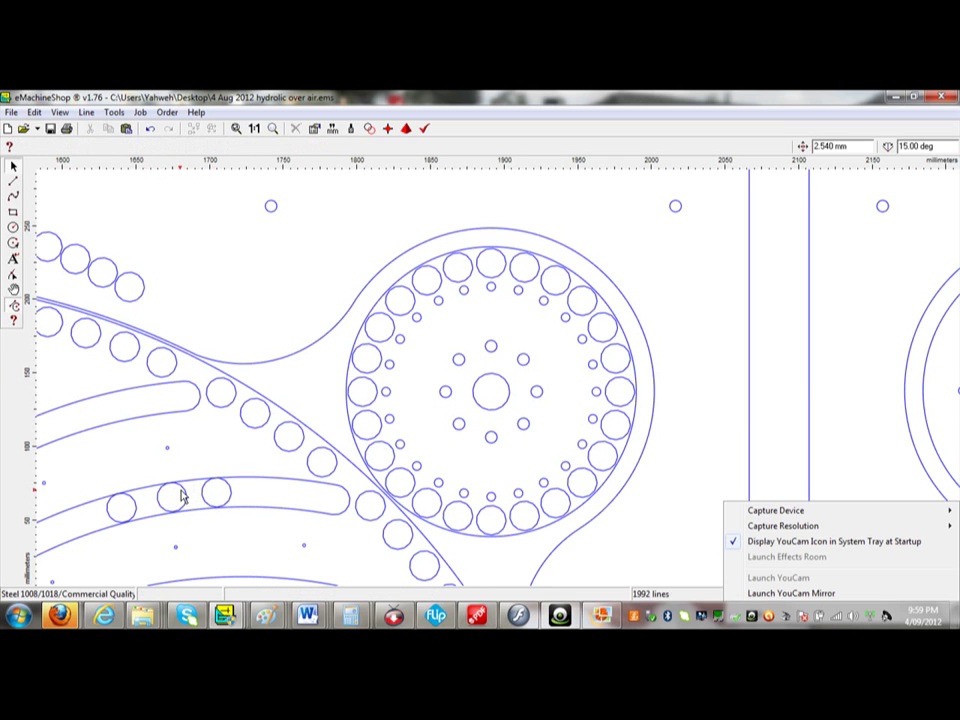
pyautogui.moveTo(183, 495); pyautogui.dragTo(189, 494)
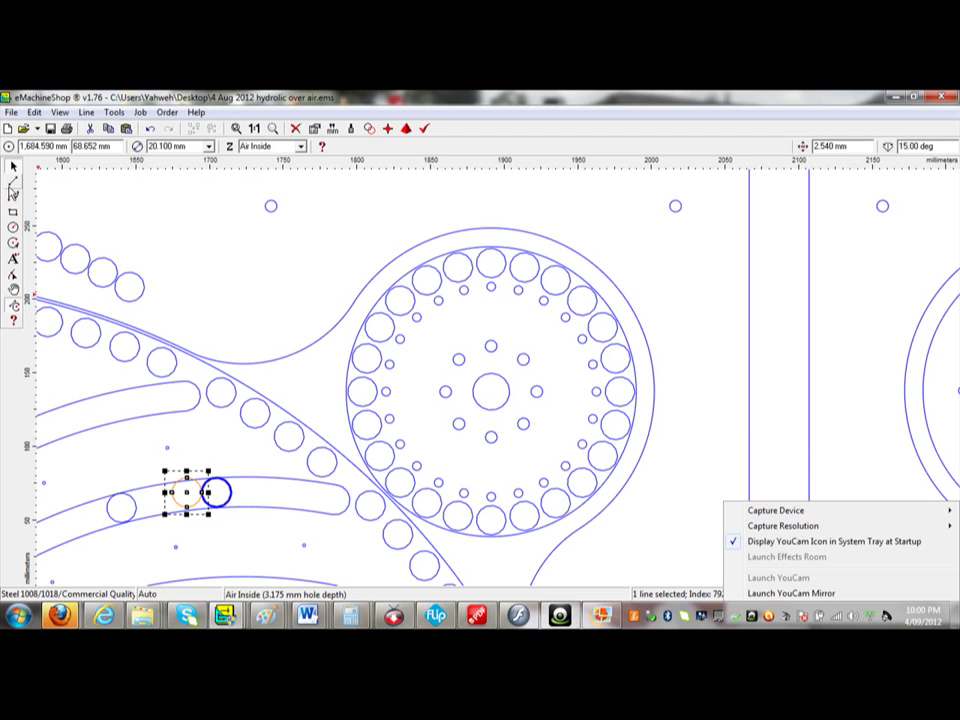
# - Draw the first angled air-passage line from near the arc down to the lower slot
pyautogui.press('Escape')
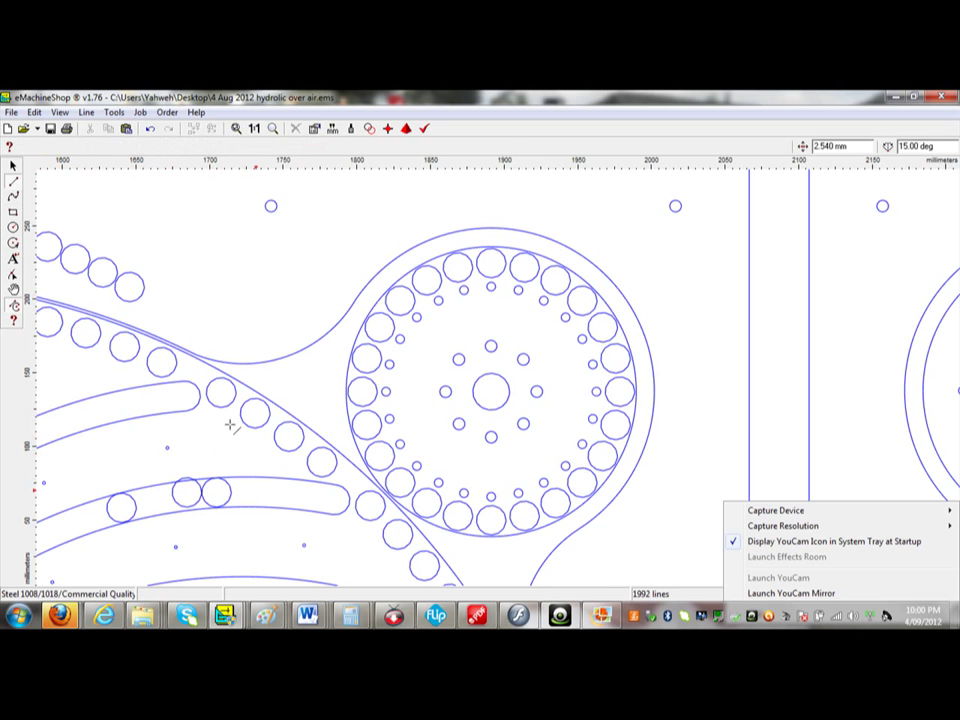
pyautogui.click(216, 368)
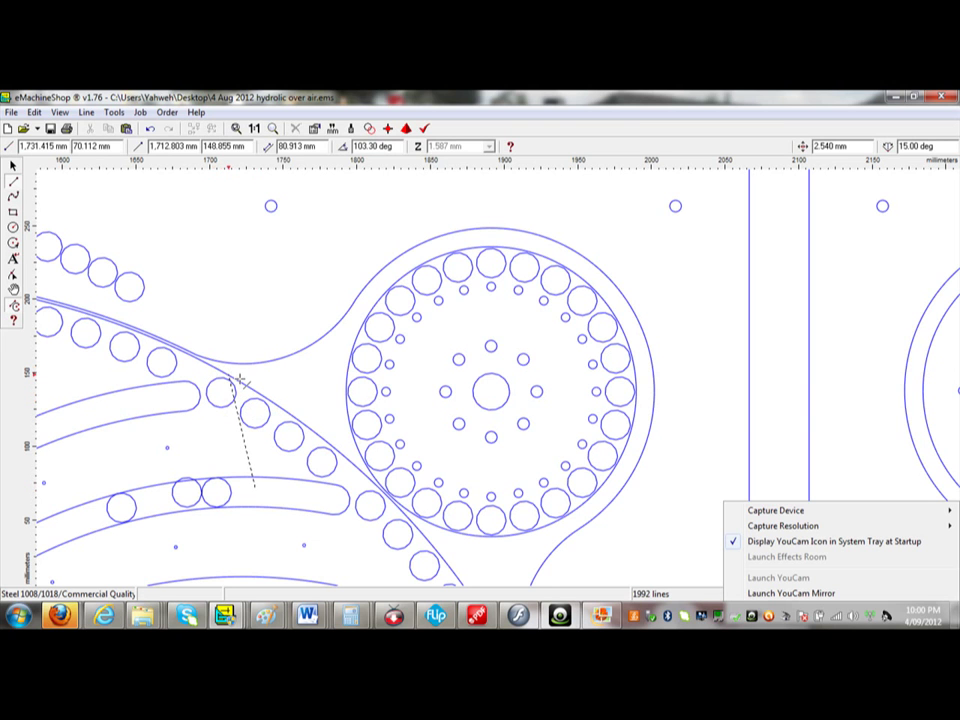
pyautogui.click(230, 376)
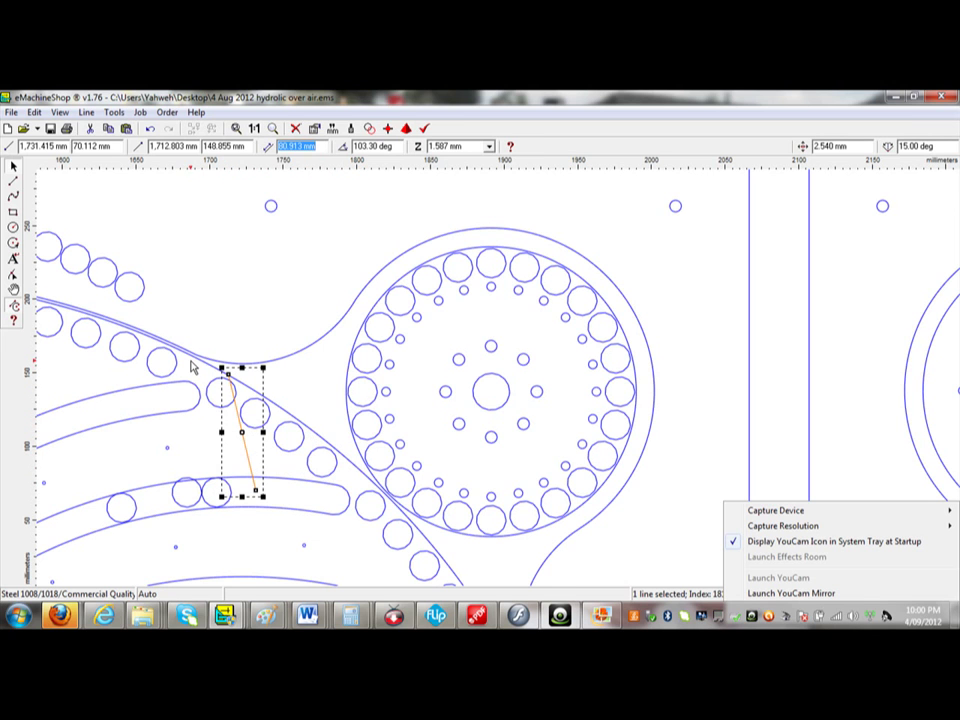
# - Draw a 60.284 mm air-passage line at 113.67° from the lower slot's end, then zoom in on it
pyautogui.click(16, 184)
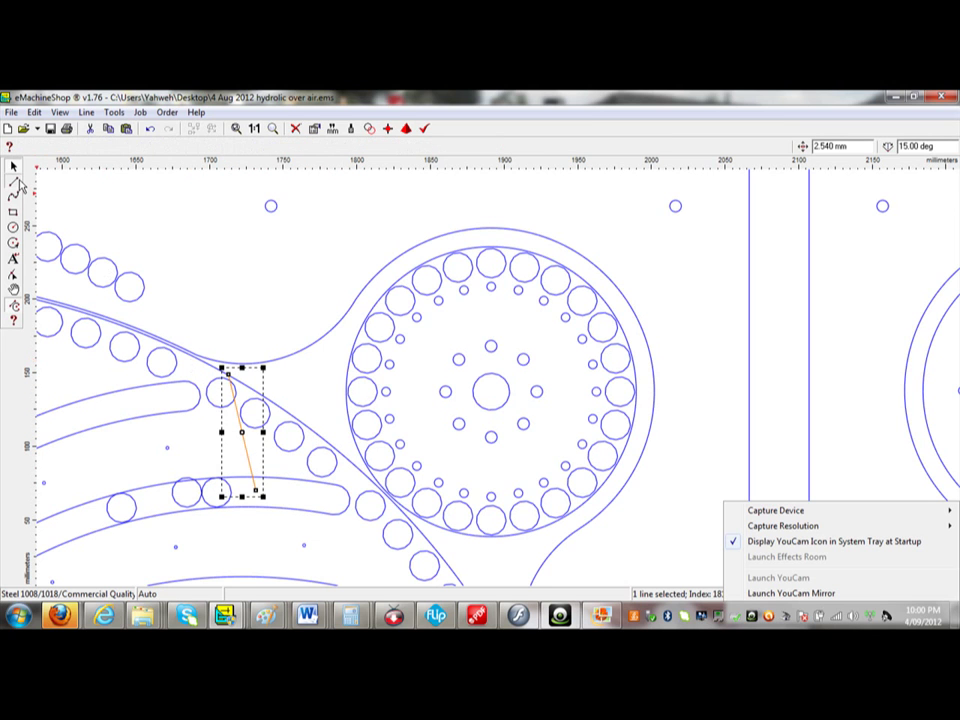
pyautogui.click(338, 497)
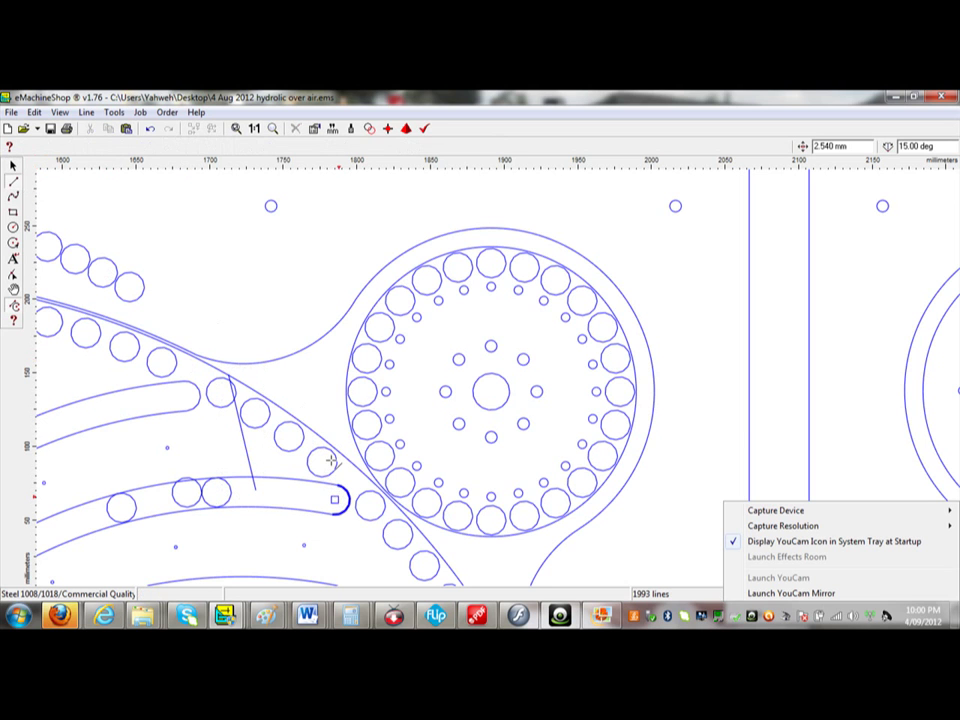
pyautogui.click(318, 432)
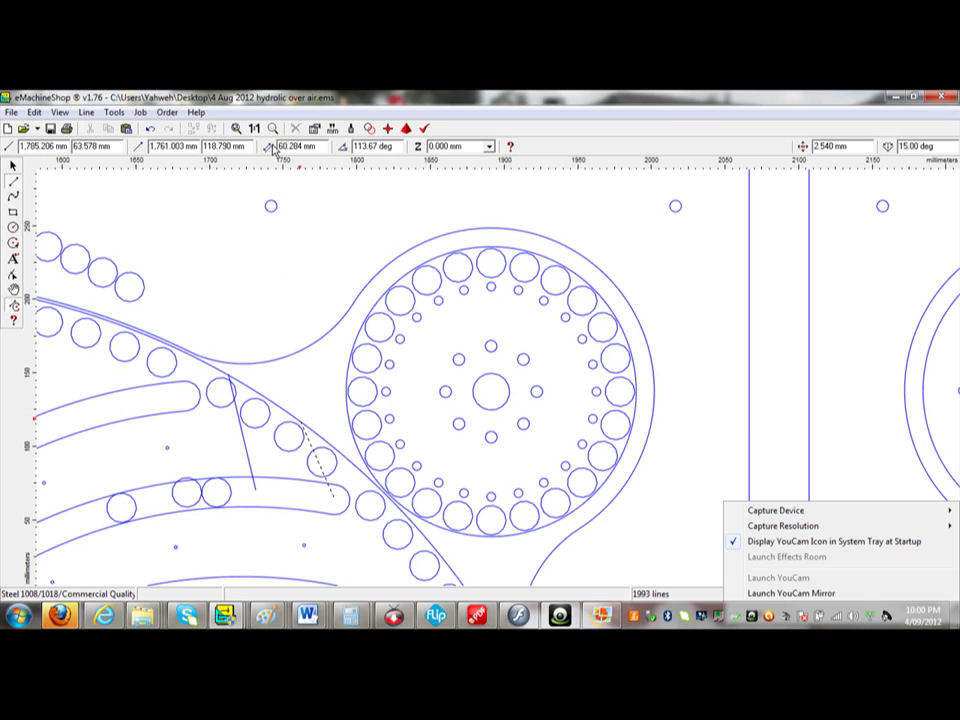
pyautogui.press('Return')
pyautogui.click(272, 129)
pyautogui.moveTo(278, 396); pyautogui.dragTo(331, 449)
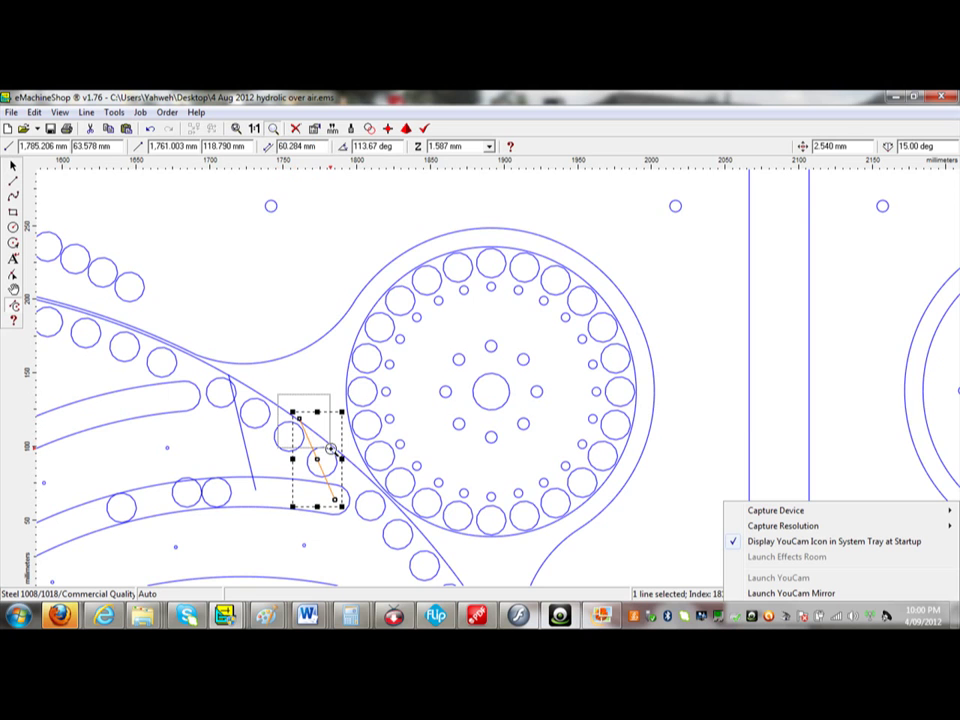
pyautogui.moveTo(331, 449); pyautogui.dragTo(331, 450)
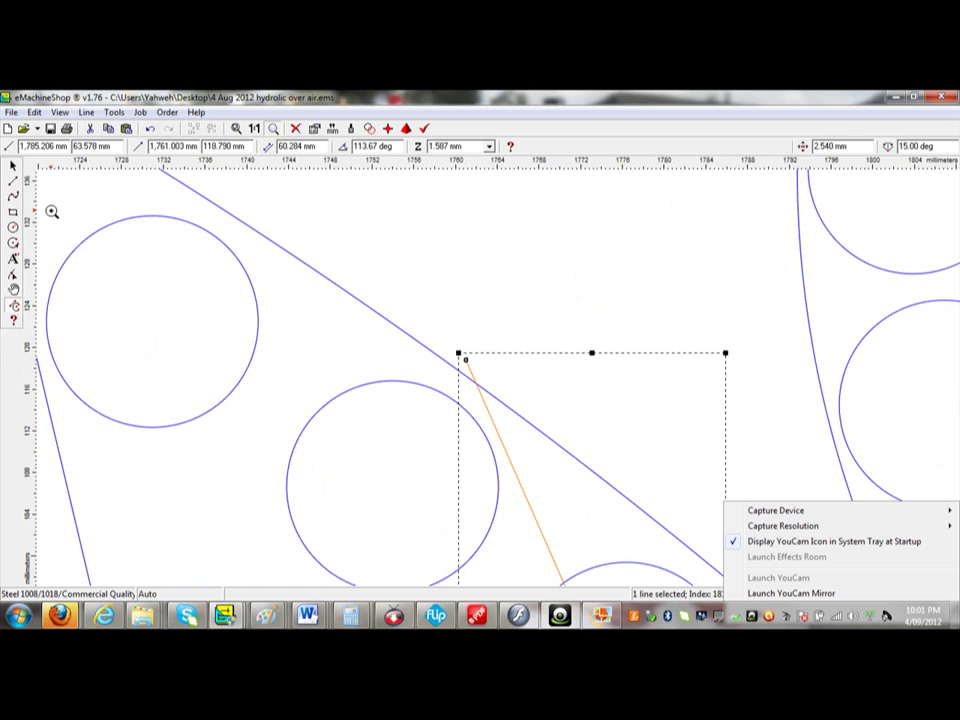
# - Draw a 16.437 mm line at 89.06° rising straight up from the slot edge
pyautogui.click(13, 182)
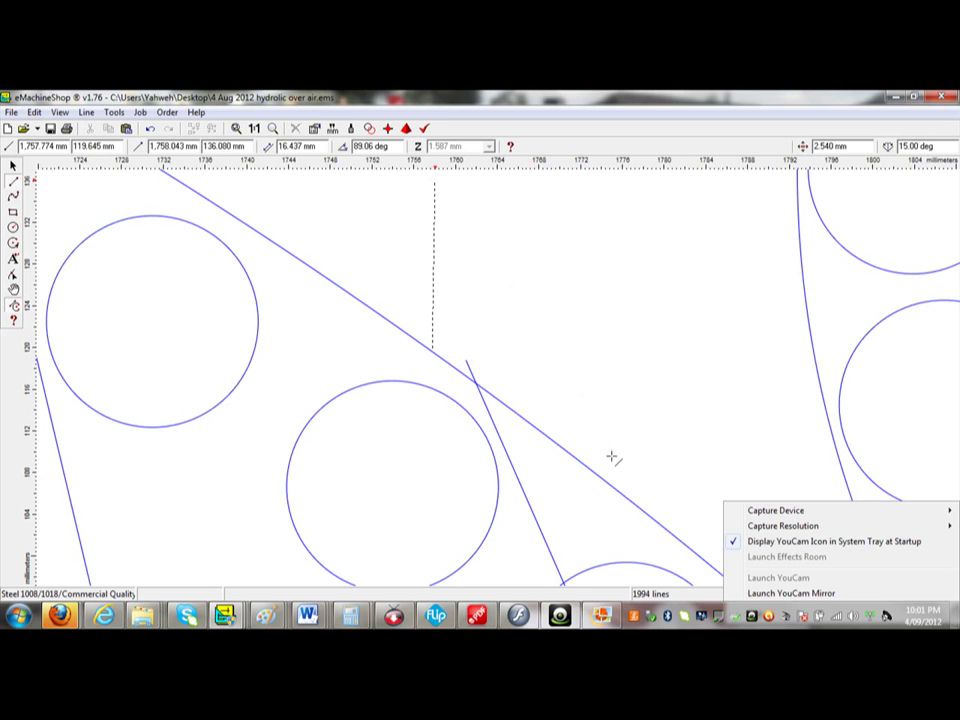
pyautogui.press('Return')
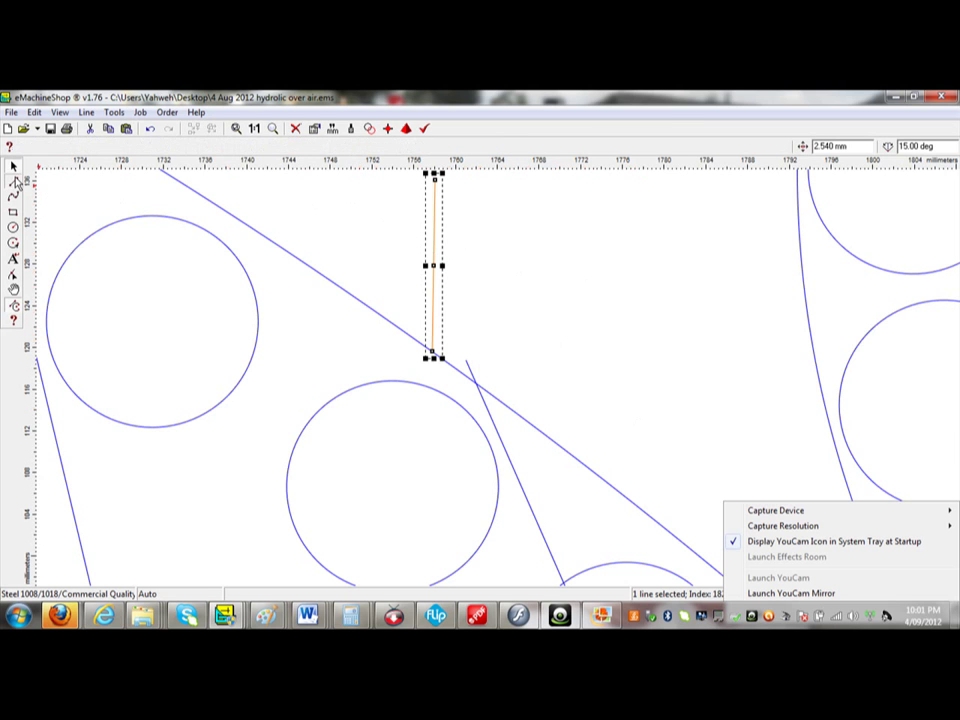
# - Draw a diagonal from the vertical line's top down to the slot edge, closing the triangle
pyautogui.click(13, 181)
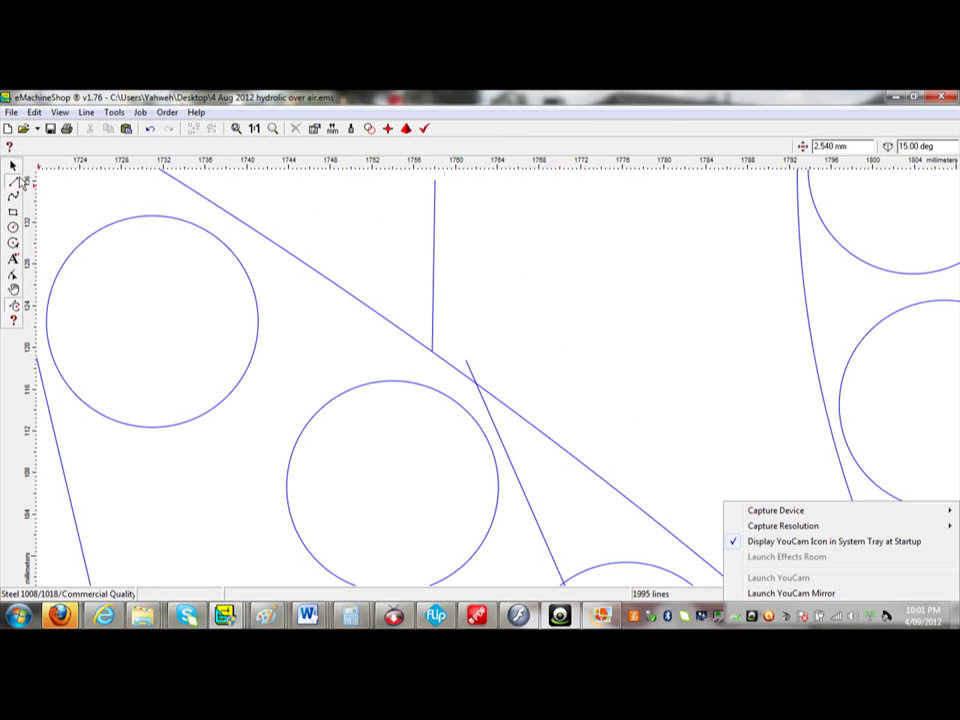
pyautogui.click(435, 182)
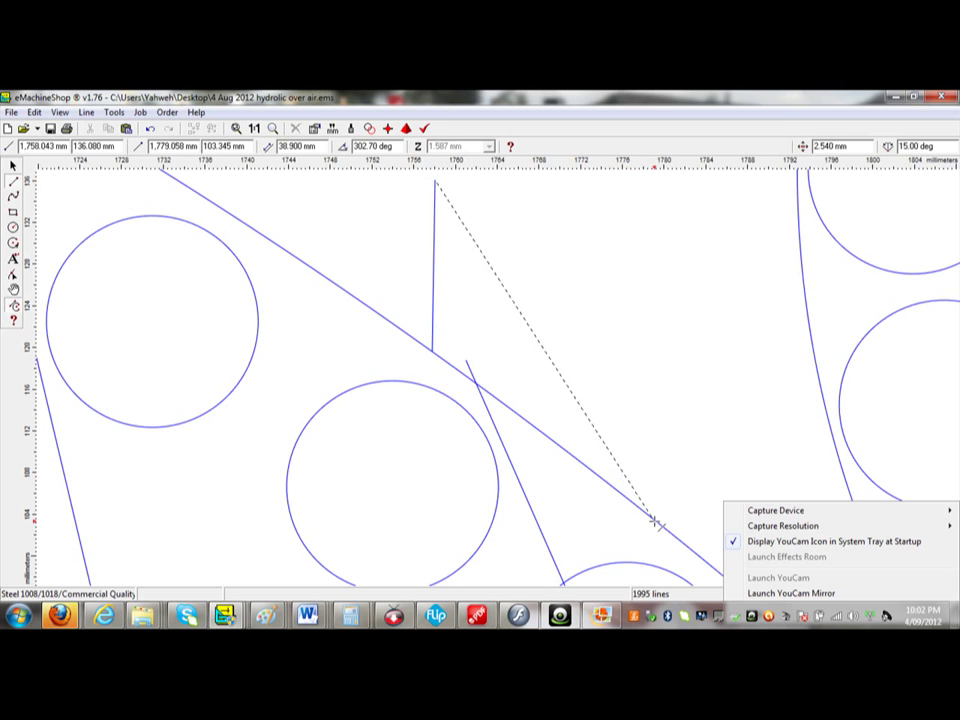
pyautogui.click(655, 520)
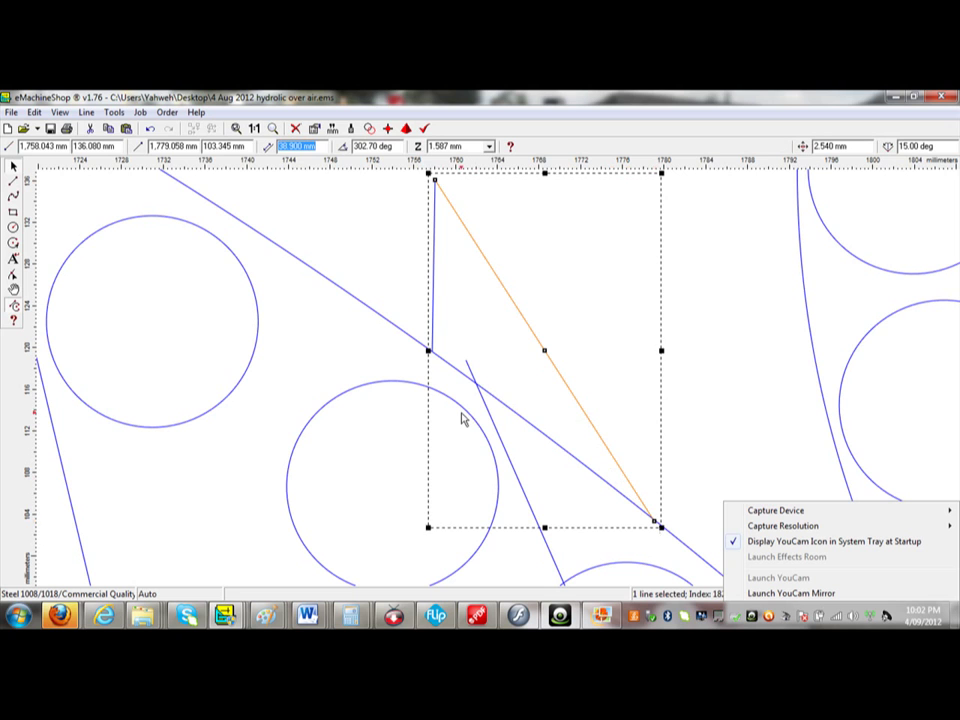
# - Select both lines of the new triangular cavity
pyautogui.click(14, 187)
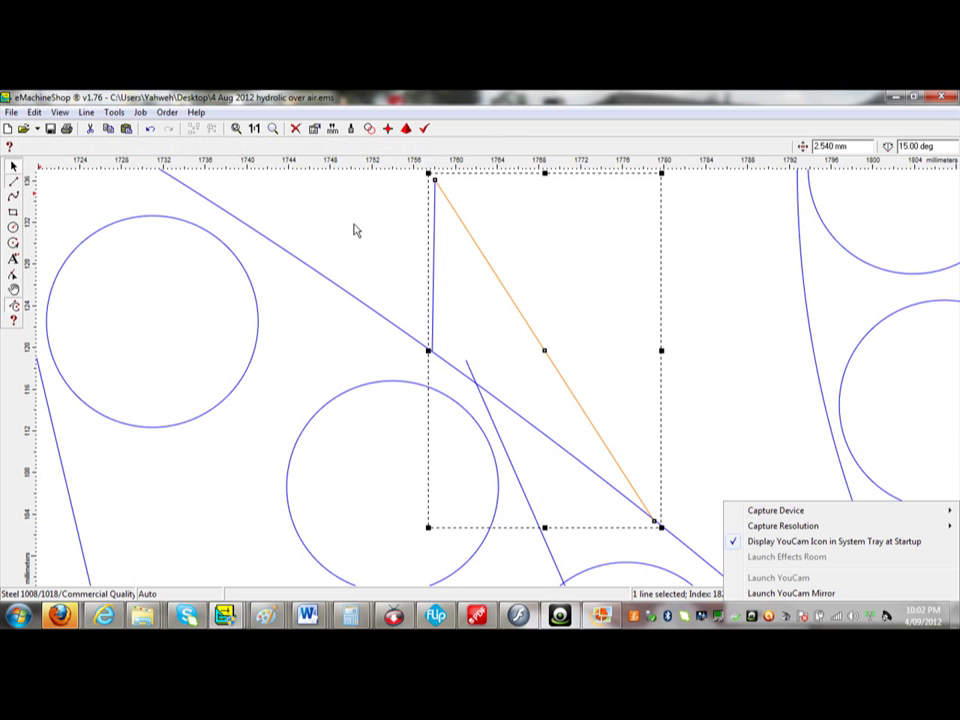
pyautogui.press('Escape')
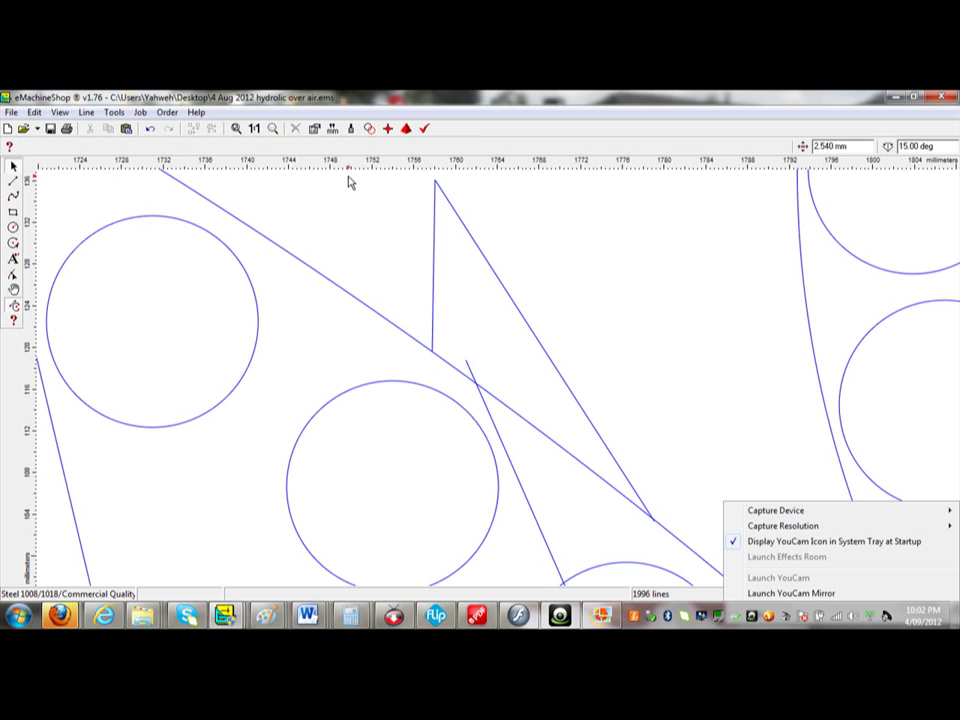
pyautogui.moveTo(355, 175); pyautogui.dragTo(669, 534)
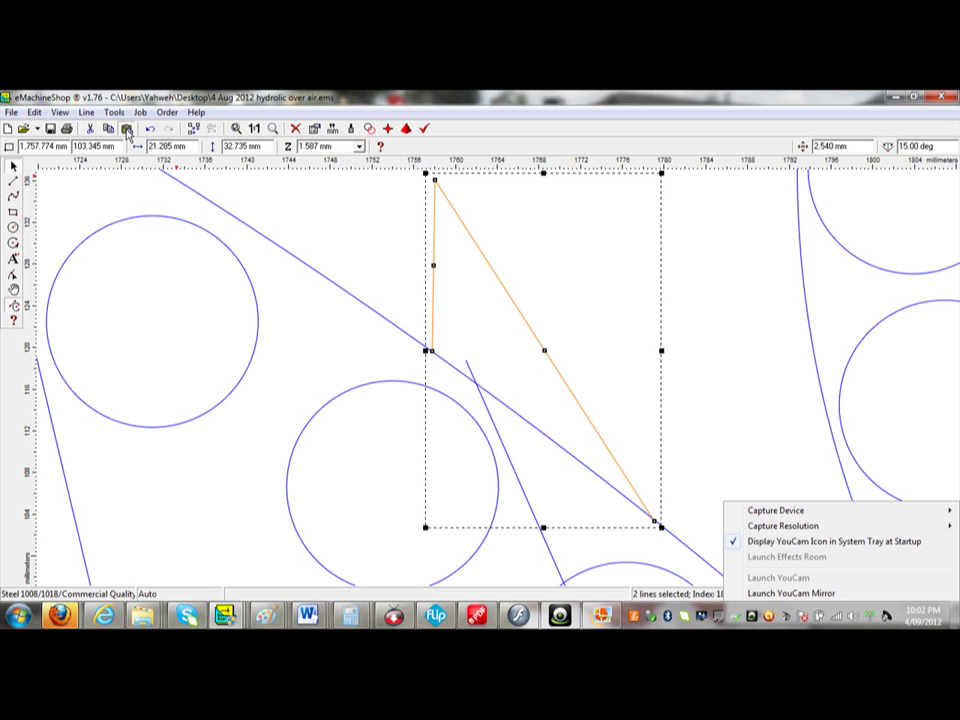
# - Paste a copy of the cavity, shift it up-left, pivot at the lower junction and tilt it to match the edge
pyautogui.click(127, 131)
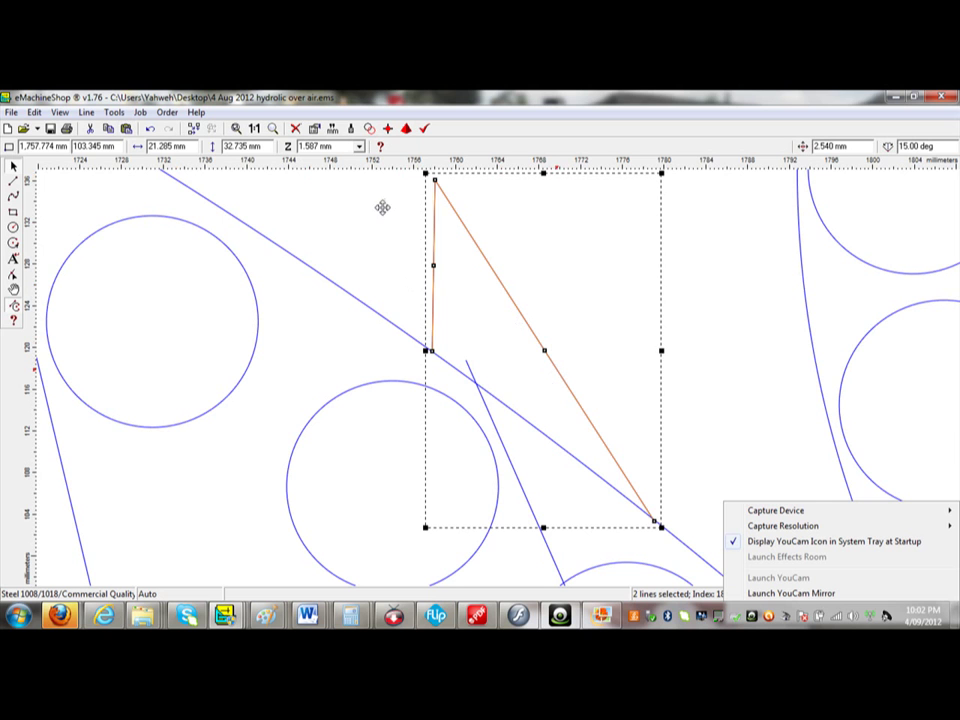
pyautogui.moveTo(351, 174); pyautogui.dragTo(330, 236)
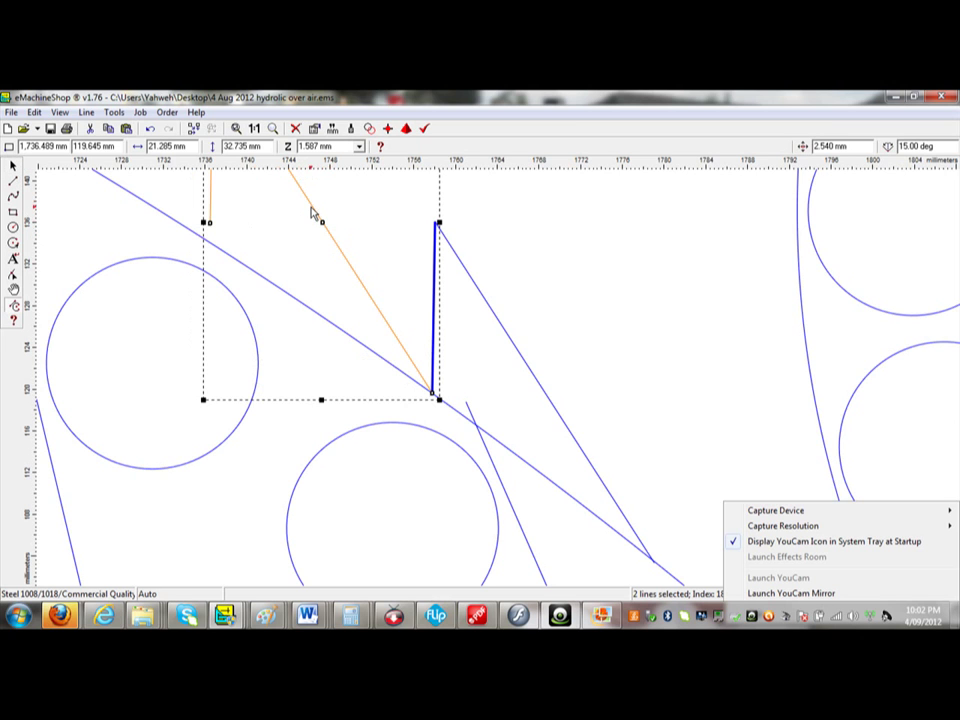
pyautogui.click(310, 208)
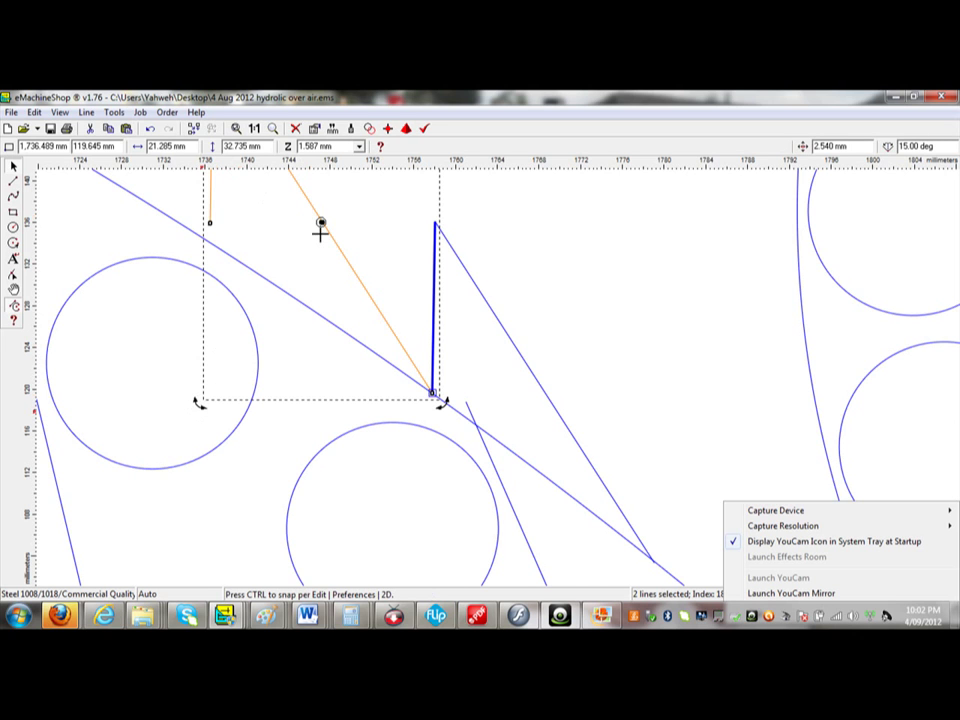
pyautogui.moveTo(322, 226); pyautogui.dragTo(432, 392)
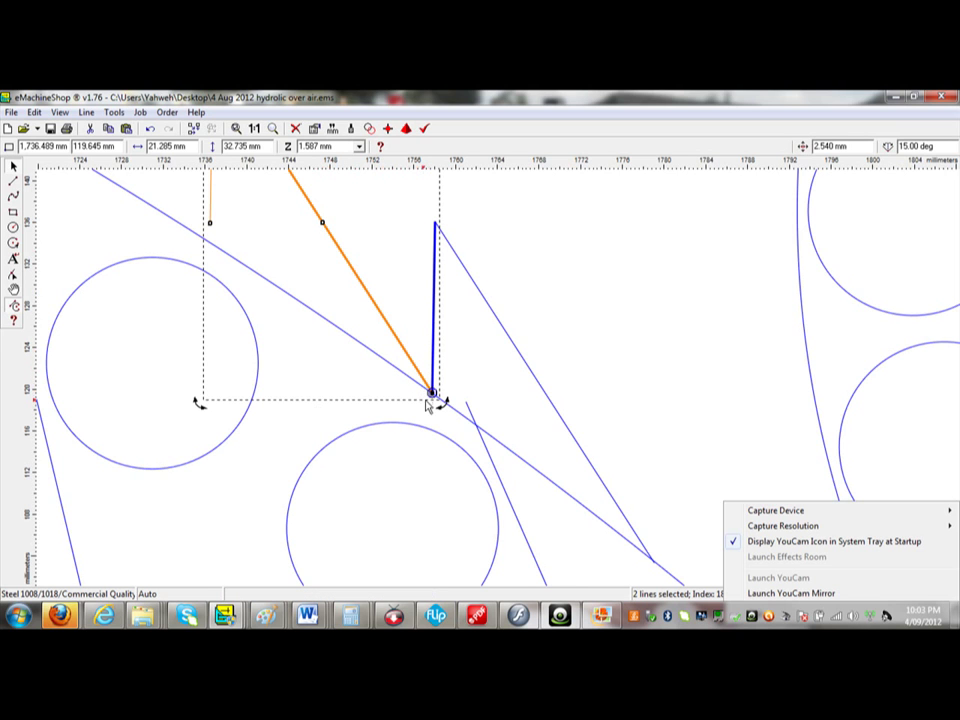
pyautogui.moveTo(200, 405); pyautogui.dragTo(217, 421)
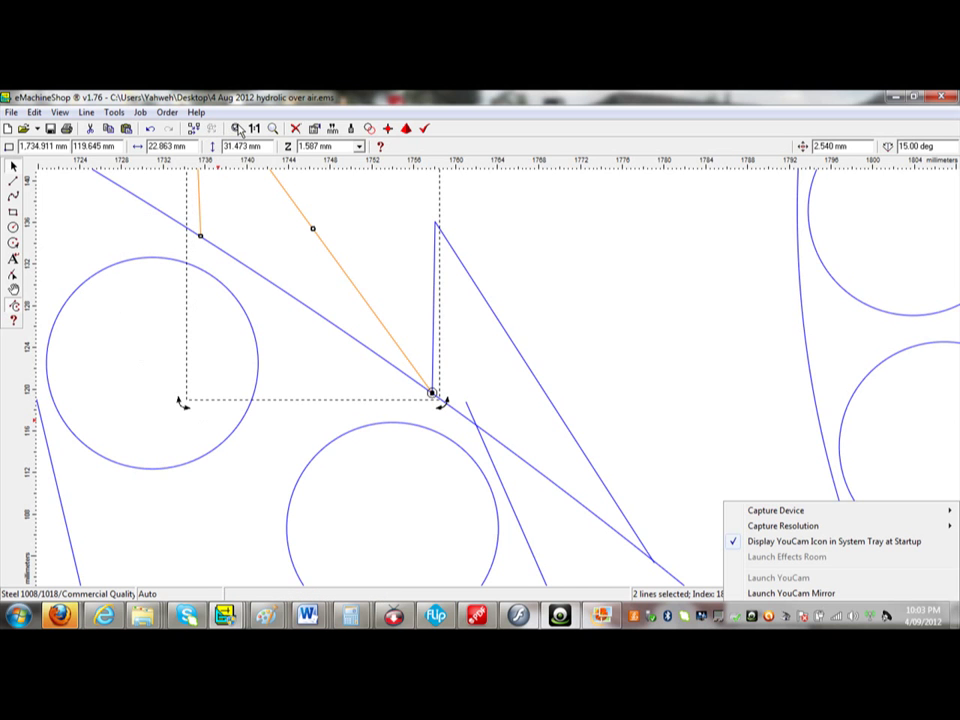
pyautogui.click(238, 129)
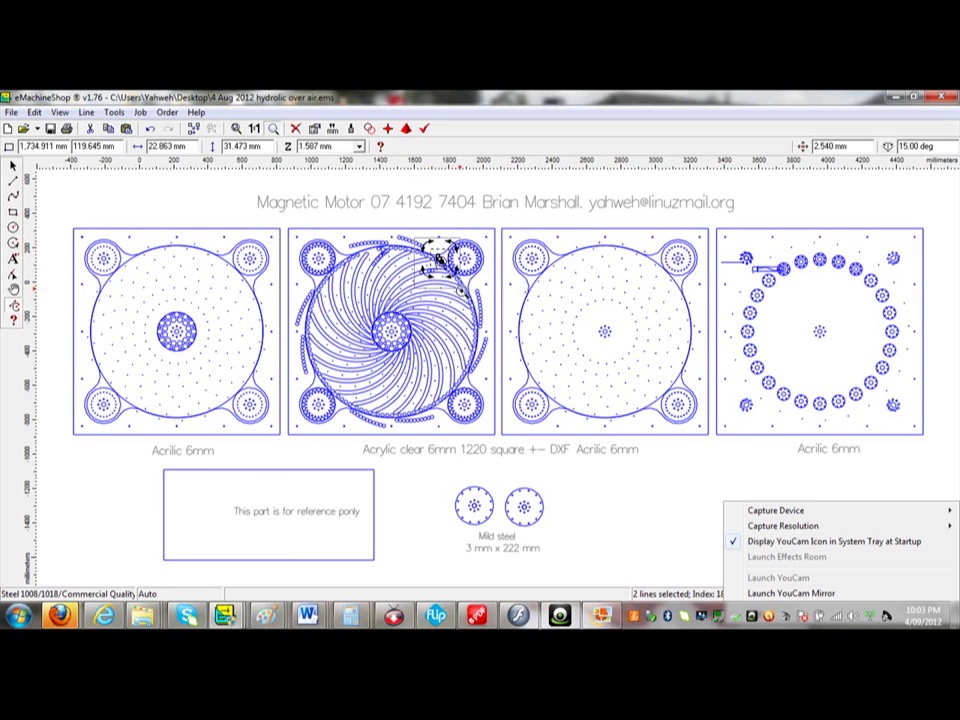
# - Box-zoom around the selected cavity copy near the second plate's rim
pyautogui.click(464, 294)
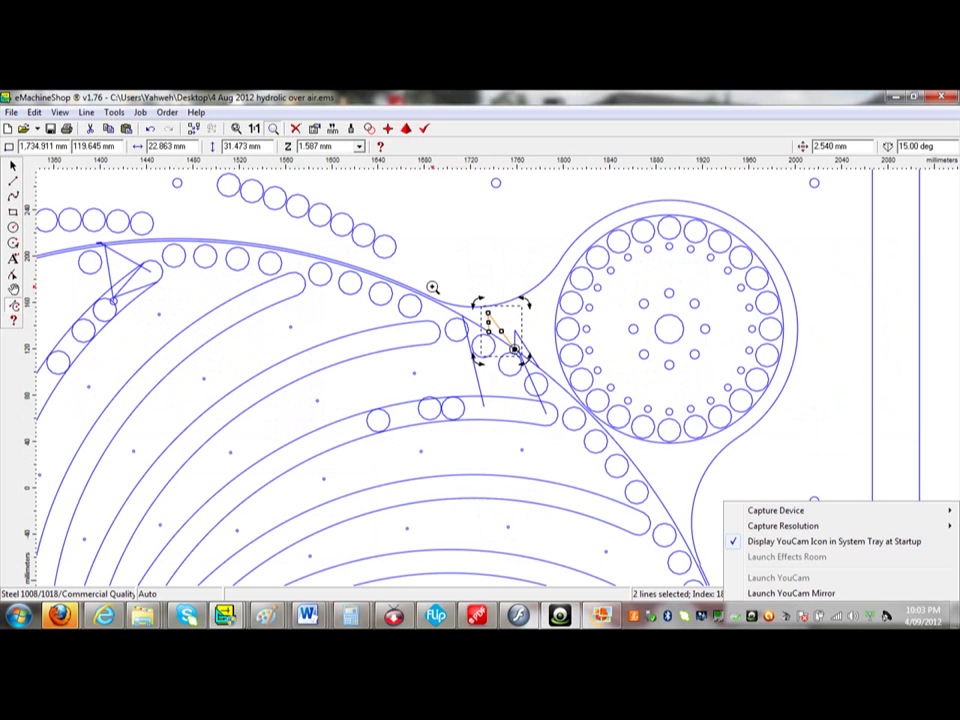
pyautogui.moveTo(432, 280); pyautogui.dragTo(568, 432)
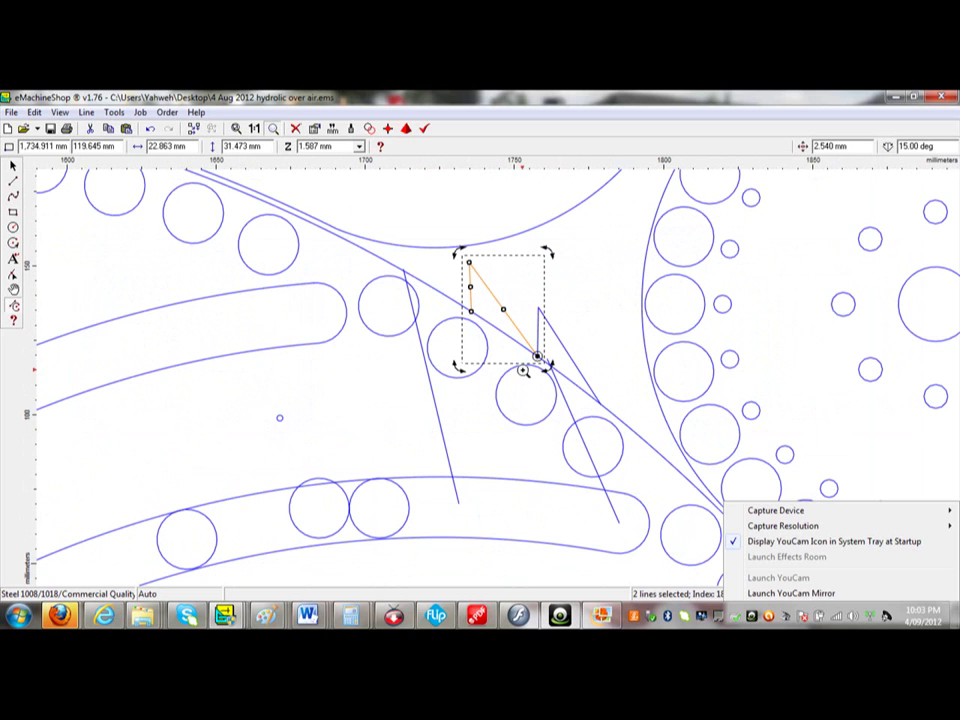